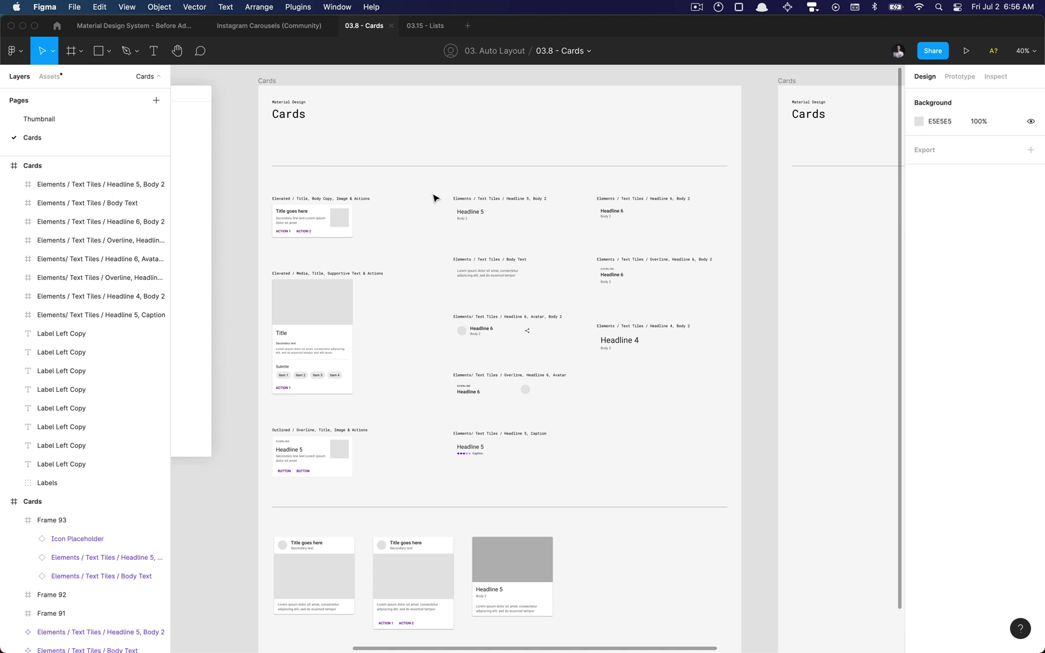
- Look over the example cards and the text tile elements across the two Cards frames
{"action": "scroll", "coordinate": [463, 212], "scroll_direction": "up", "scroll_amount": 5}
{"action": "scroll", "coordinate": [463, 212], "scroll_direction": "right", "scroll_amount": 3}
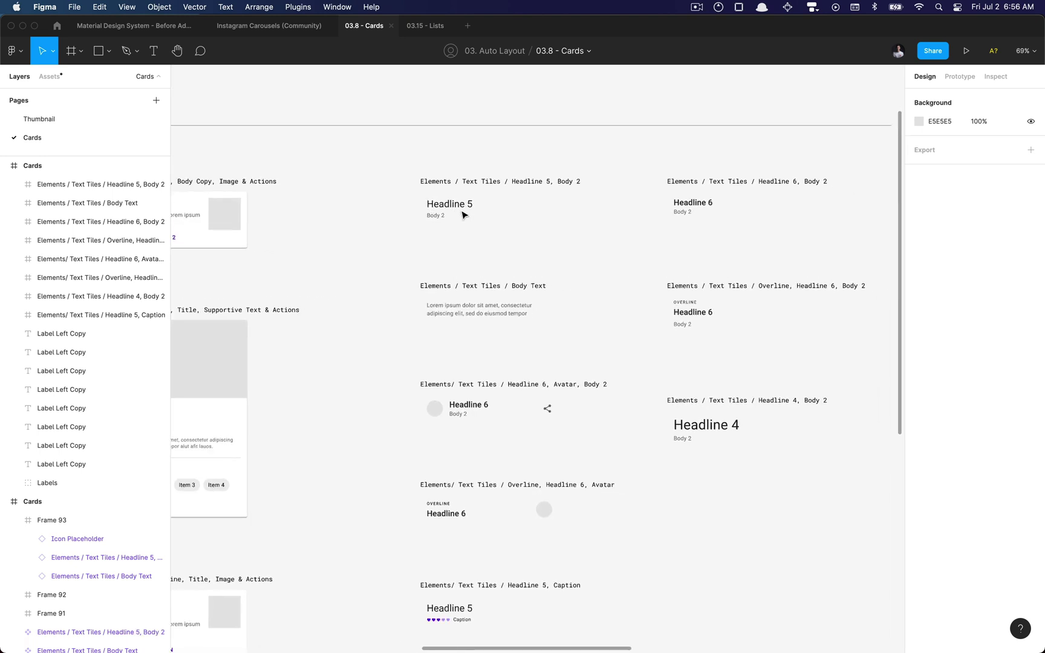
{"action": "scroll", "coordinate": [297, 333], "scroll_direction": "down", "scroll_amount": 1}
{"action": "scroll", "coordinate": [297, 333], "scroll_direction": "down", "scroll_amount": 3}
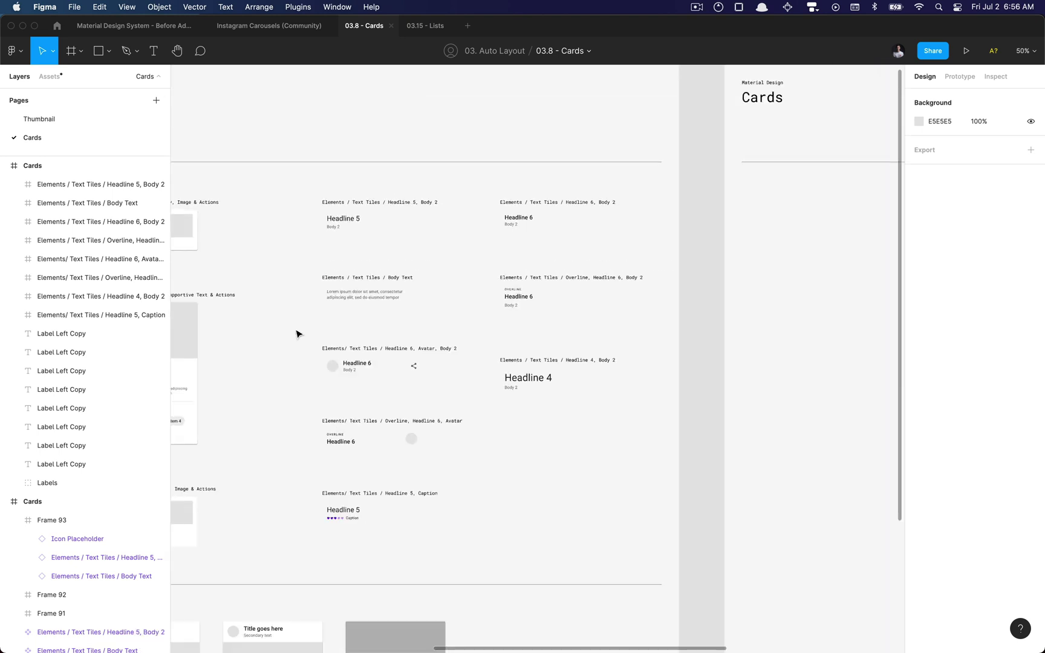
{"action": "scroll", "coordinate": [297, 333], "scroll_direction": "left", "scroll_amount": 5}
{"action": "scroll", "coordinate": [326, 393], "scroll_direction": "down", "scroll_amount": 7}
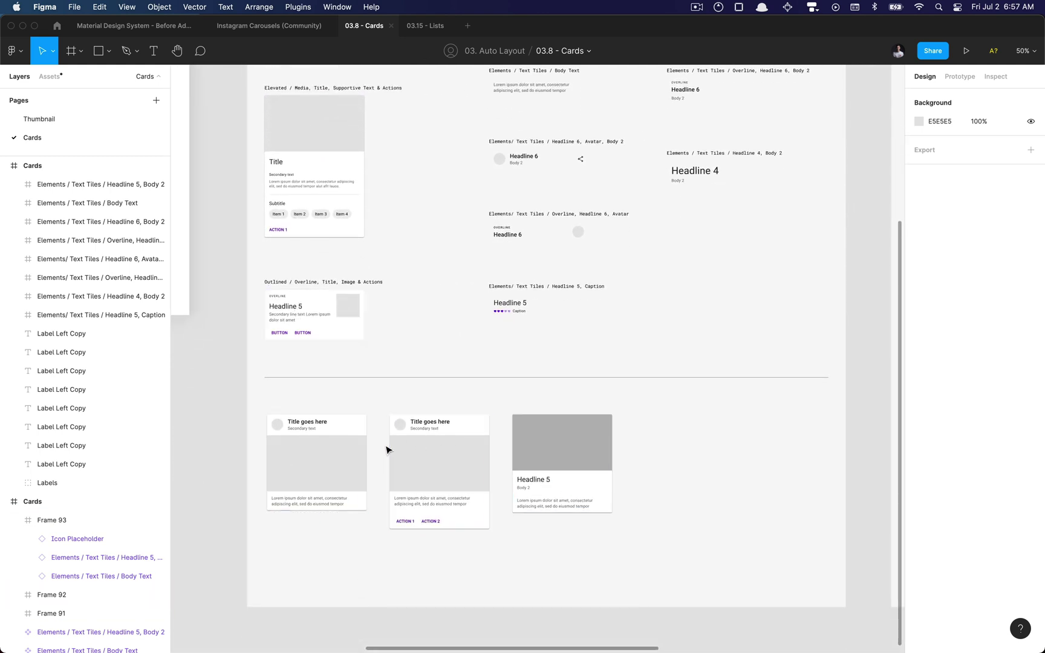
{"action": "scroll", "coordinate": [387, 450], "scroll_direction": "up", "scroll_amount": 5}
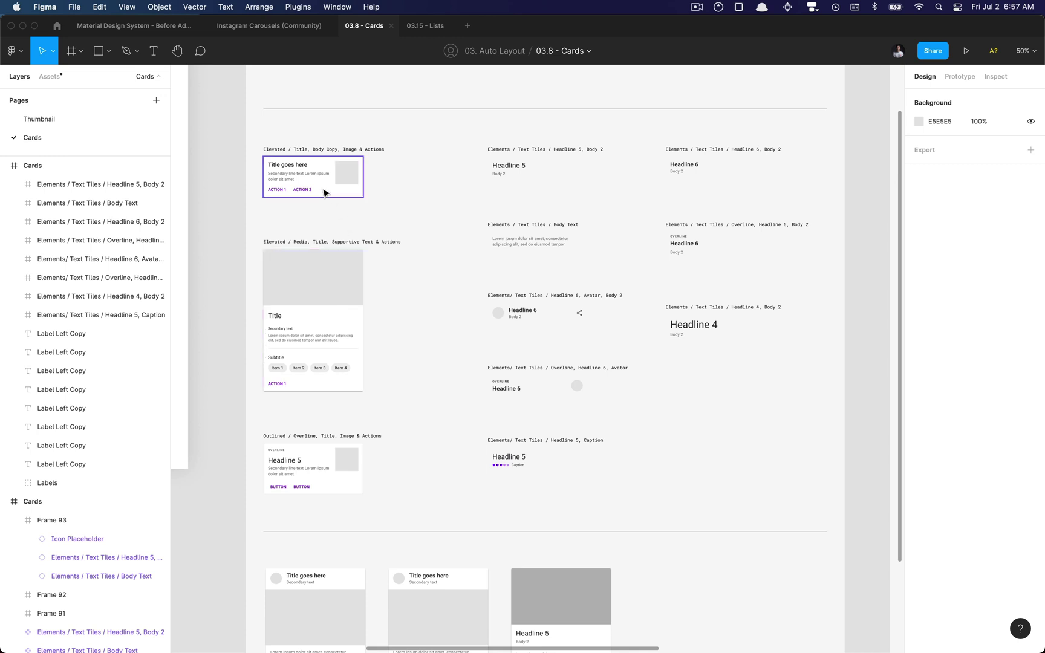
{"action": "scroll", "coordinate": [410, 390], "scroll_direction": "right", "scroll_amount": 5}
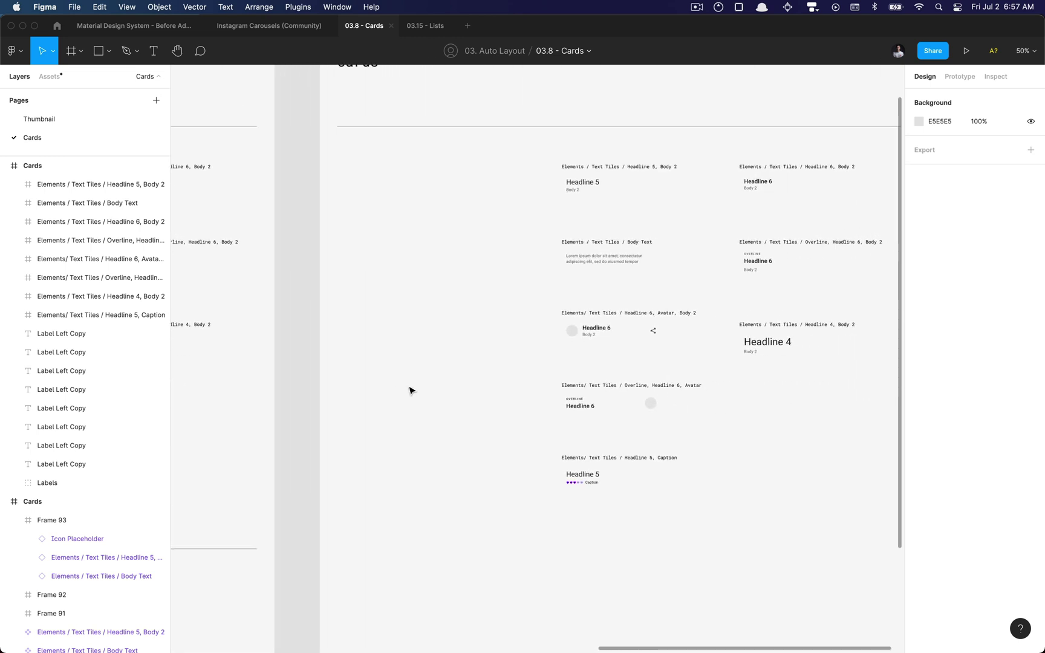
{"action": "scroll", "coordinate": [410, 390], "scroll_direction": "left", "scroll_amount": 5}
{"action": "scroll", "coordinate": [409, 390], "scroll_direction": "down", "scroll_amount": 2}
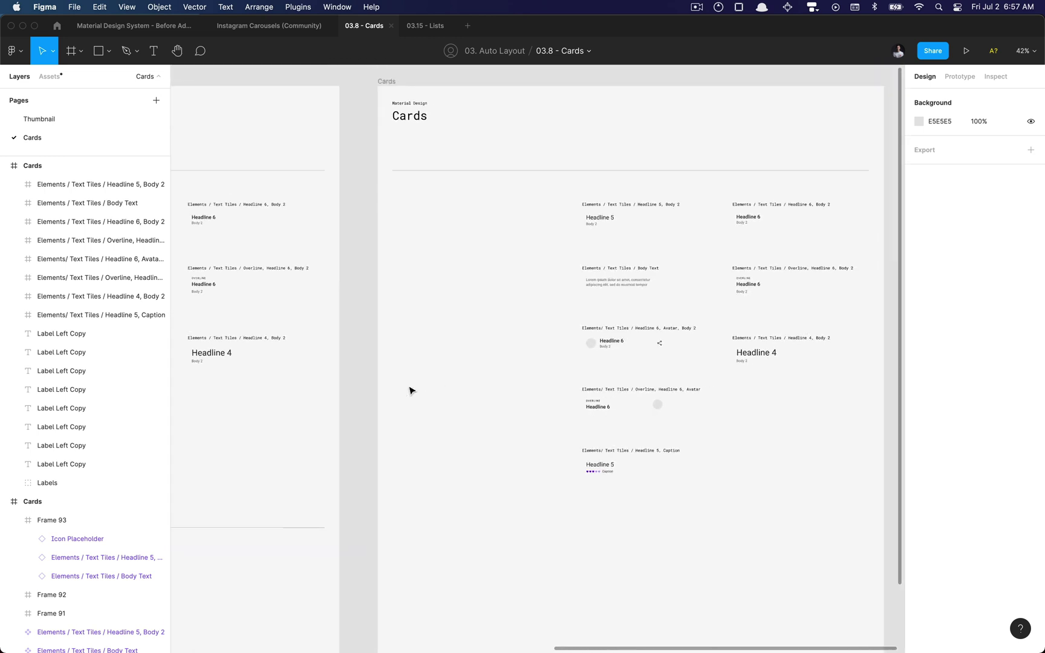
{"action": "scroll", "coordinate": [409, 390], "scroll_direction": "right", "scroll_amount": 5}
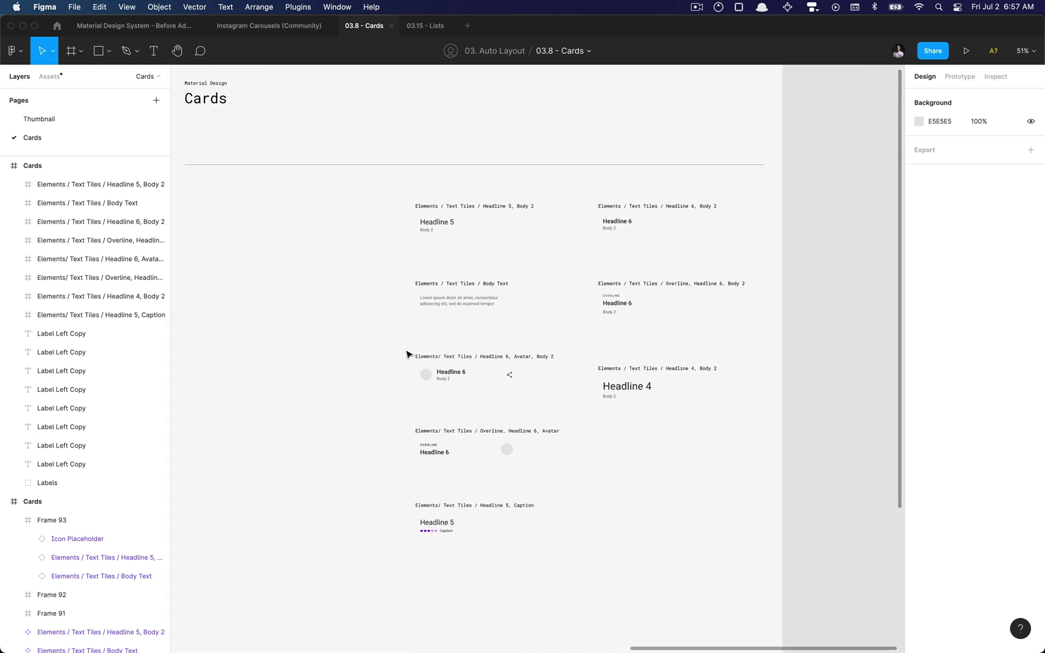
- Examine the individual text tile frames, including the overline, avatar and Headline 5 variants, and their sizes
{"action": "left_click", "coordinate": [449, 233]}
{"action": "scroll", "coordinate": [444, 231], "scroll_direction": "right", "scroll_amount": 2}
{"action": "scroll", "coordinate": [444, 232], "scroll_direction": "up", "scroll_amount": 1}
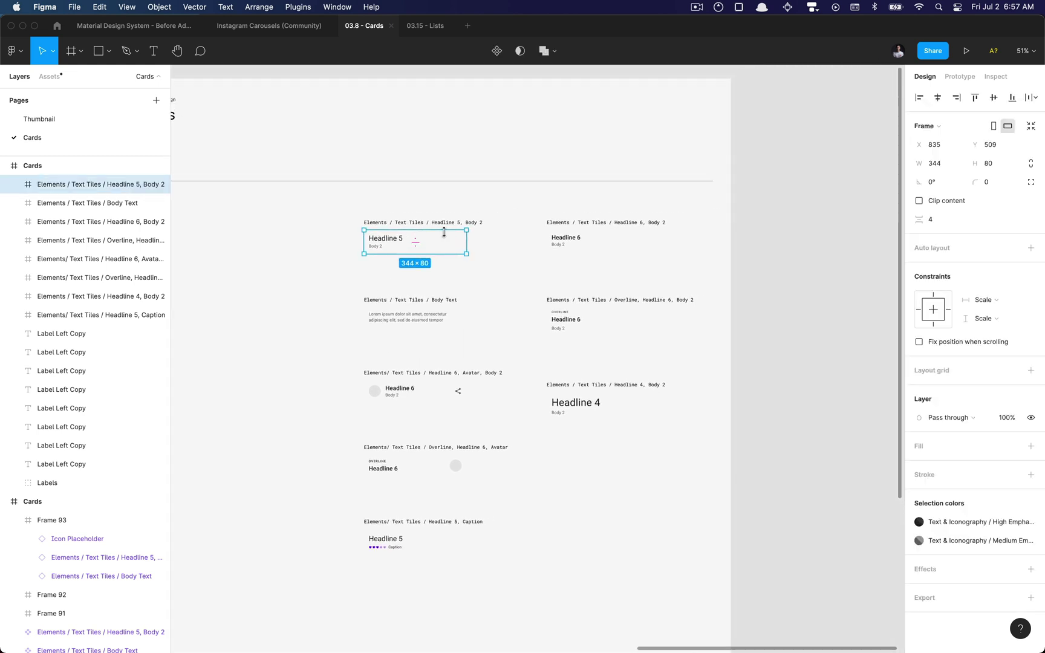
{"action": "left_click", "coordinate": [555, 474]}
{"action": "scroll", "coordinate": [457, 387], "scroll_direction": "up", "scroll_amount": 5}
{"action": "scroll", "coordinate": [450, 385], "scroll_direction": "down", "scroll_amount": 1}
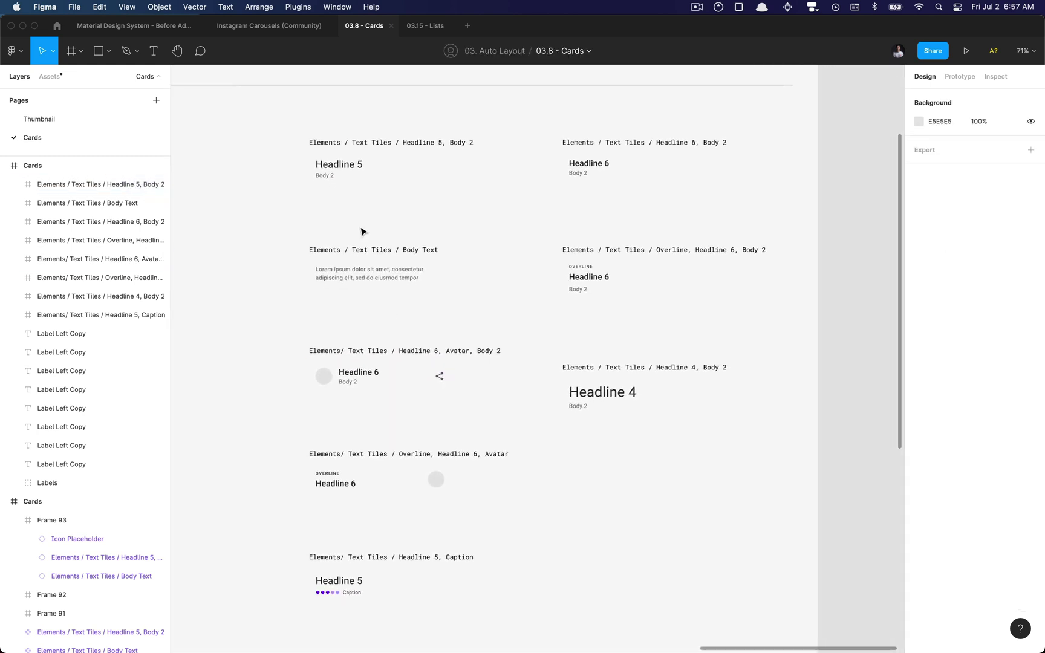
{"action": "scroll", "coordinate": [418, 450], "scroll_direction": "down", "scroll_amount": 5}
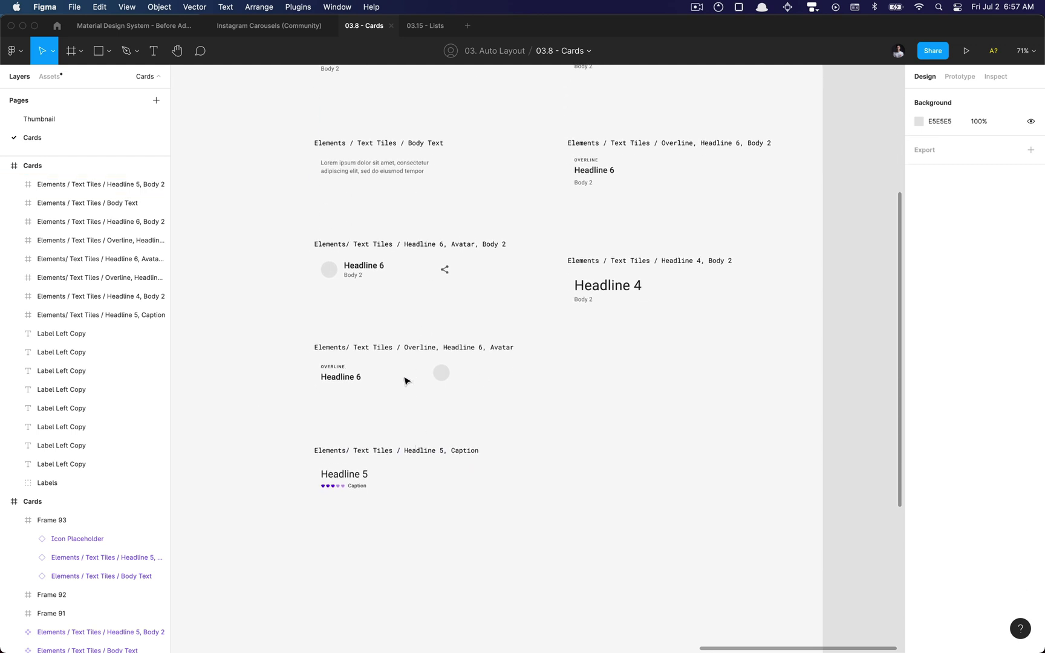
{"action": "scroll", "coordinate": [408, 379], "scroll_direction": "up", "scroll_amount": 3}
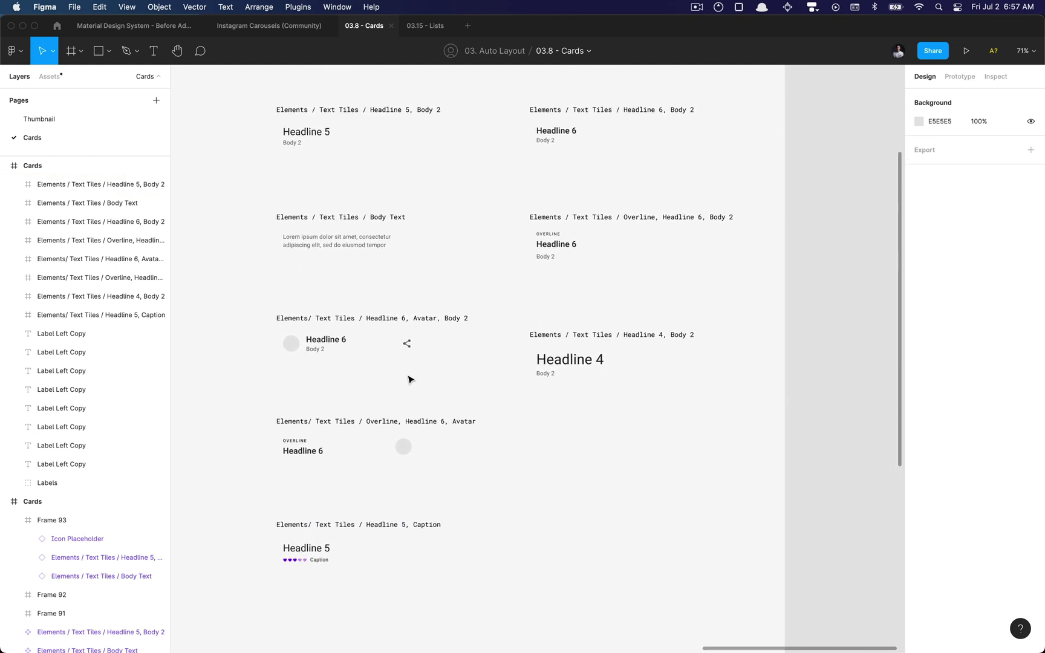
{"action": "left_click", "coordinate": [552, 247]}
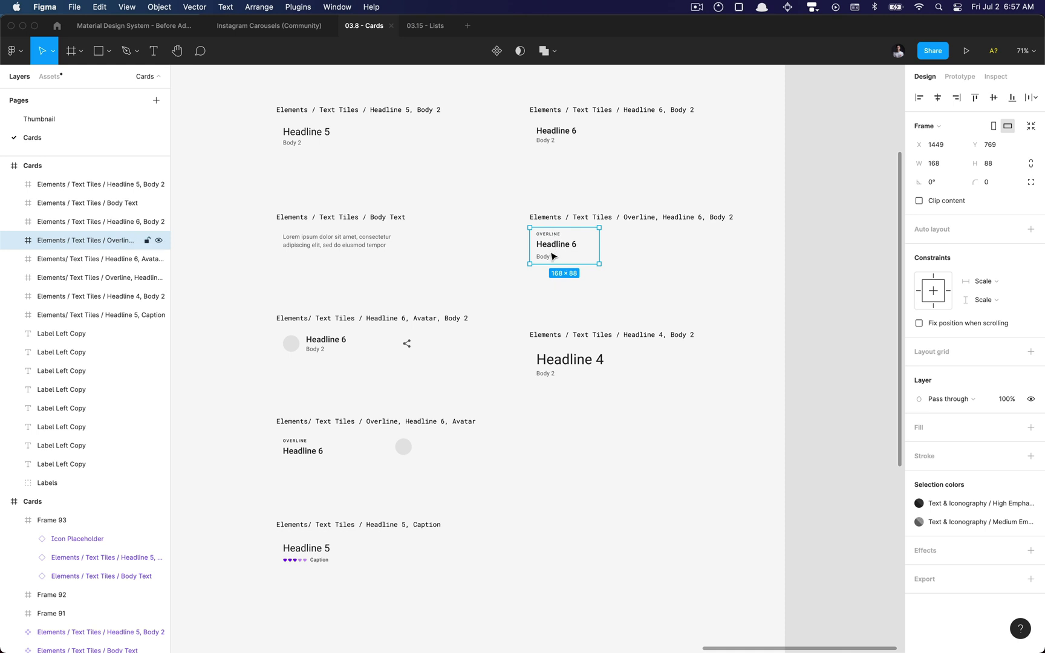
{"action": "scroll", "coordinate": [482, 366], "scroll_direction": "down", "scroll_amount": 3}
{"action": "left_click", "coordinate": [362, 296]}
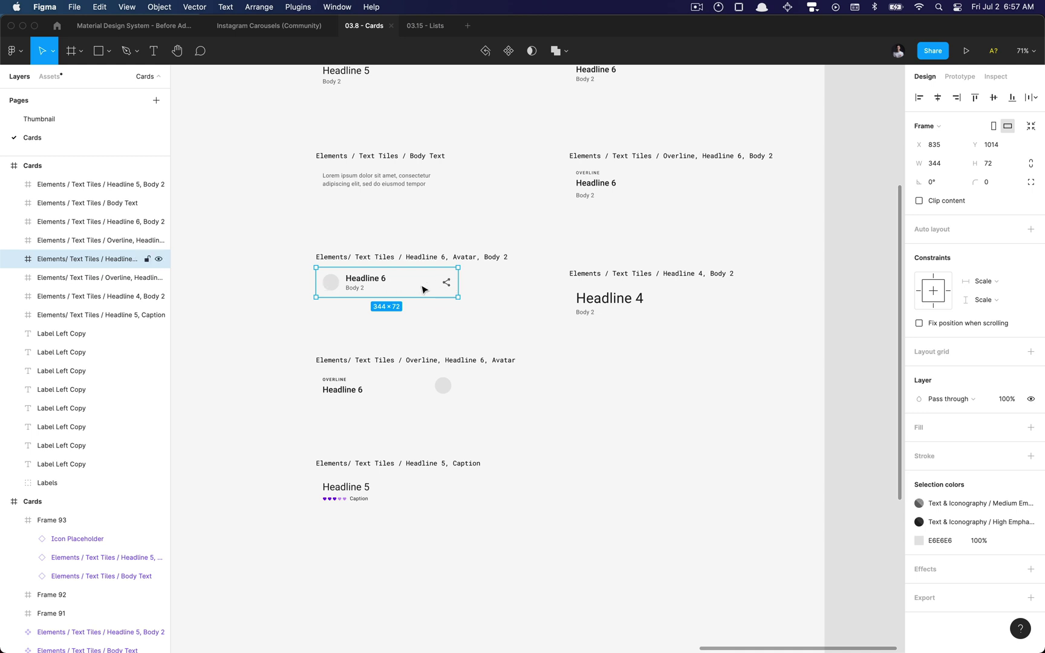
{"action": "left_click", "coordinate": [371, 390]}
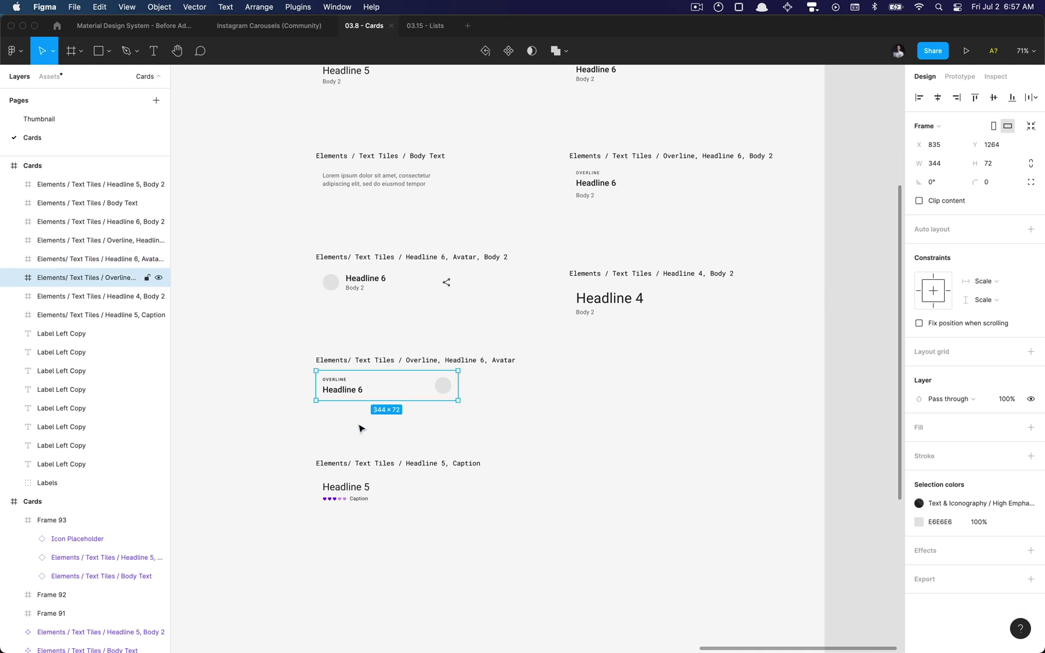
- Inspect the Headline 5, Caption text tile and the spacing of its headline, heart icons and caption
{"action": "left_click", "coordinate": [343, 486]}
{"action": "scroll", "coordinate": [343, 487], "scroll_direction": "up", "scroll_amount": 6}
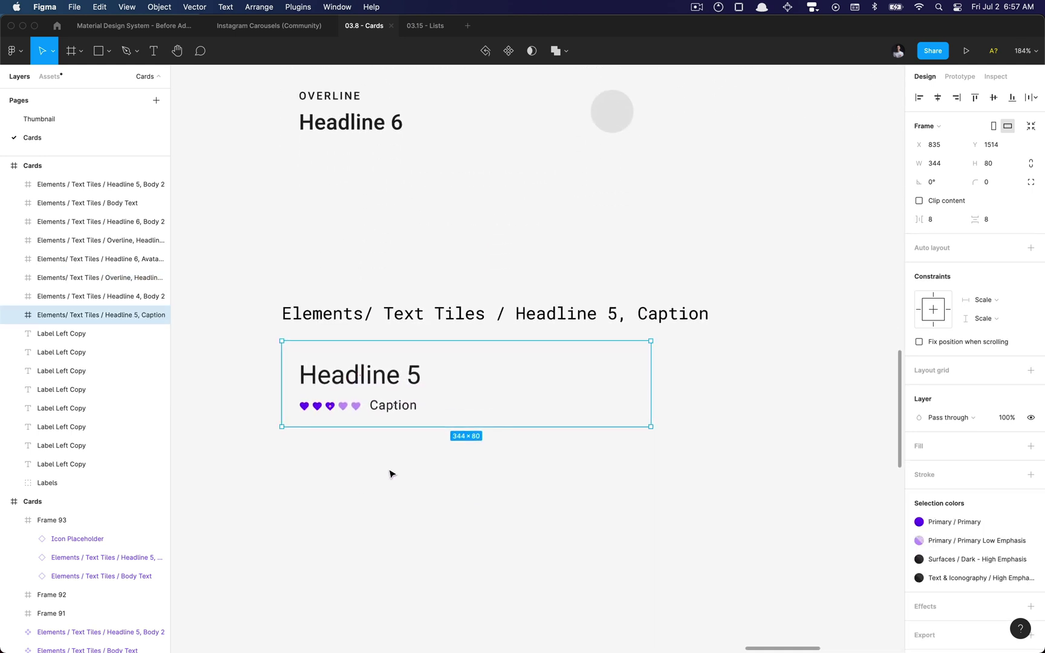
{"action": "scroll", "coordinate": [332, 427], "scroll_direction": "down", "scroll_amount": 3}
{"action": "scroll", "coordinate": [333, 427], "scroll_direction": "up", "scroll_amount": 4}
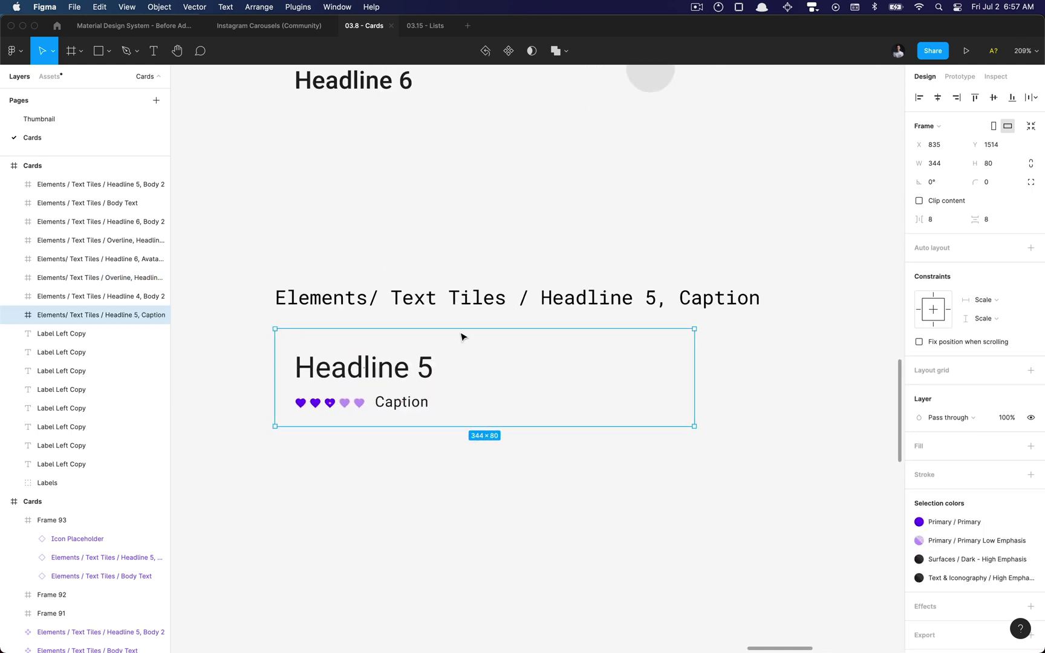
{"action": "left_click", "coordinate": [394, 406], "text": "super"}
{"action": "key", "text": "alt"}
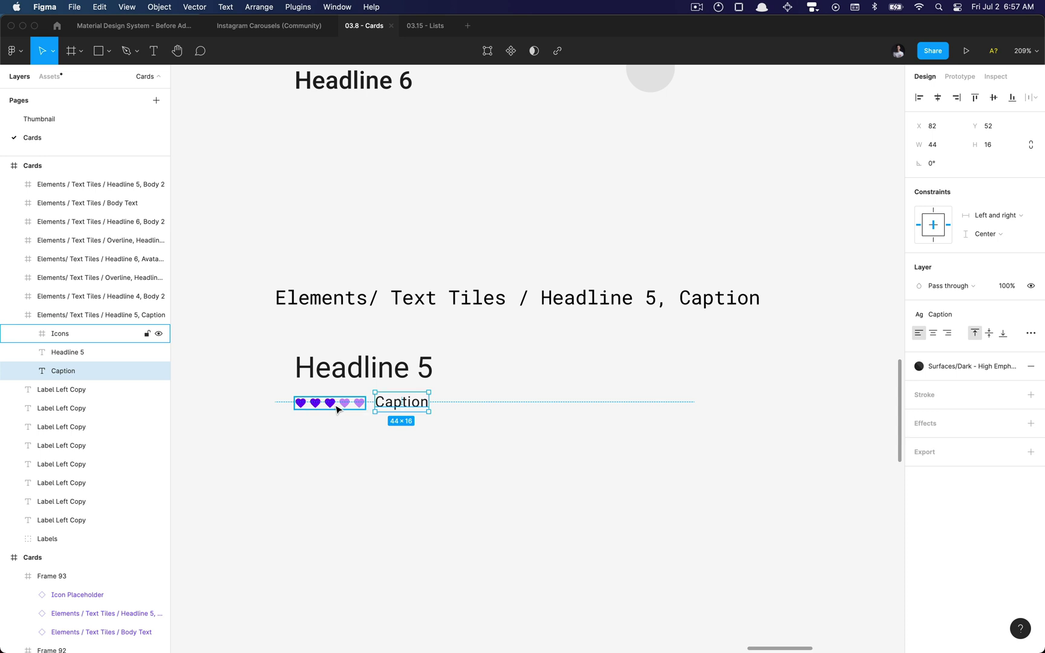
{"action": "key", "text": "alt"}
{"action": "left_click", "coordinate": [353, 406]}
{"action": "scroll", "coordinate": [378, 448], "scroll_direction": "up", "scroll_amount": 5}
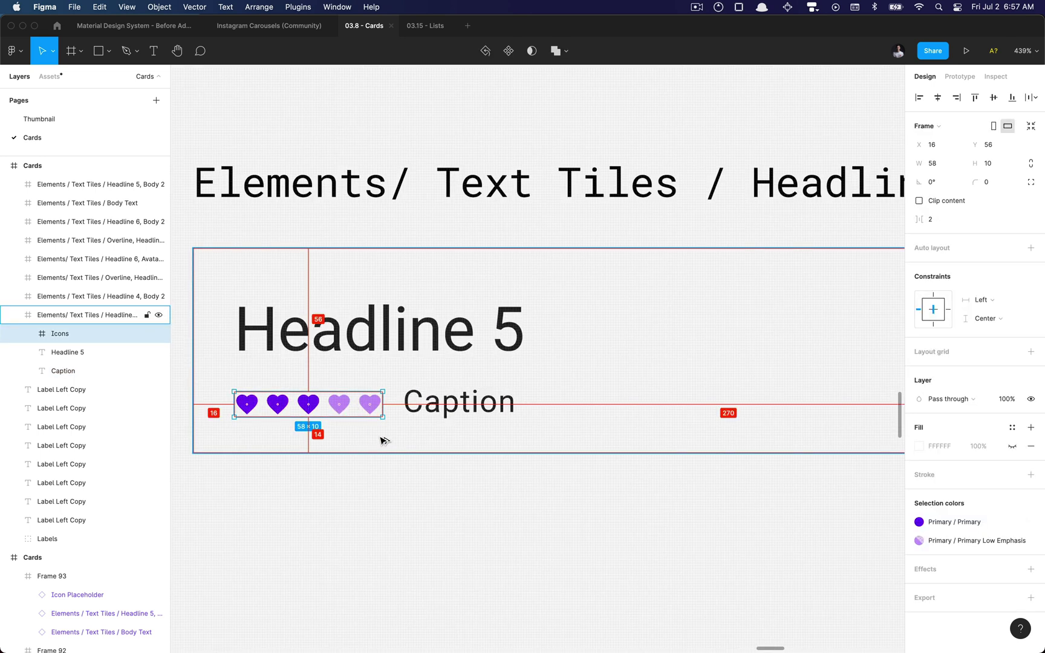
{"action": "scroll", "coordinate": [398, 432], "scroll_direction": "down", "scroll_amount": 4}
{"action": "left_click", "coordinate": [399, 424]}
{"action": "left_click", "coordinate": [406, 378]}
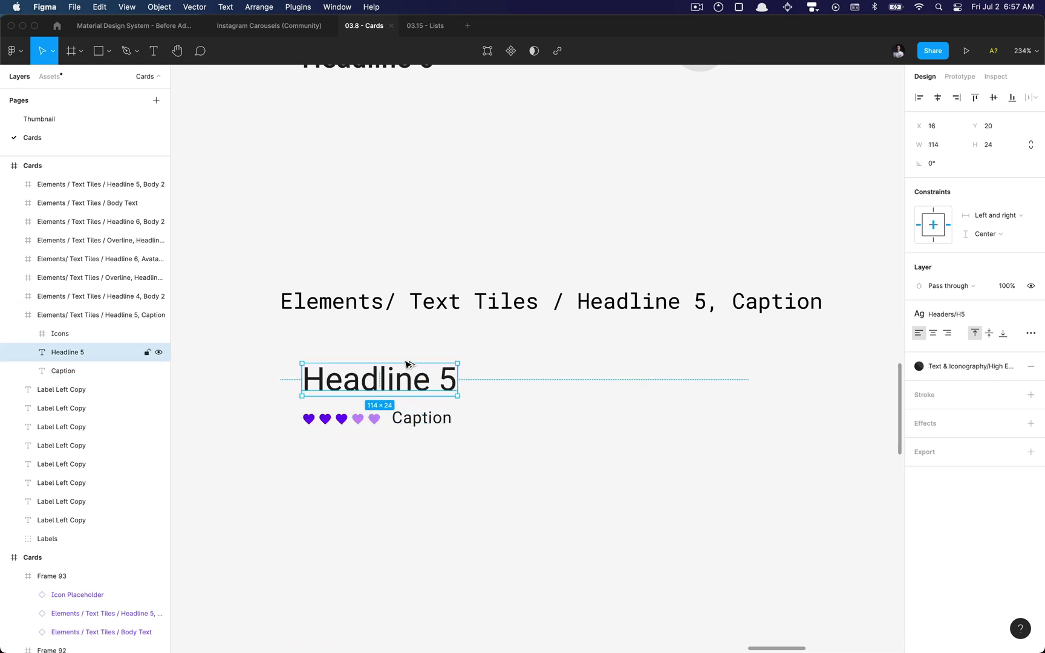
- Try adding auto layout directly to the whole Headline 5, Caption text tile frame
{"action": "left_click", "coordinate": [406, 357]}
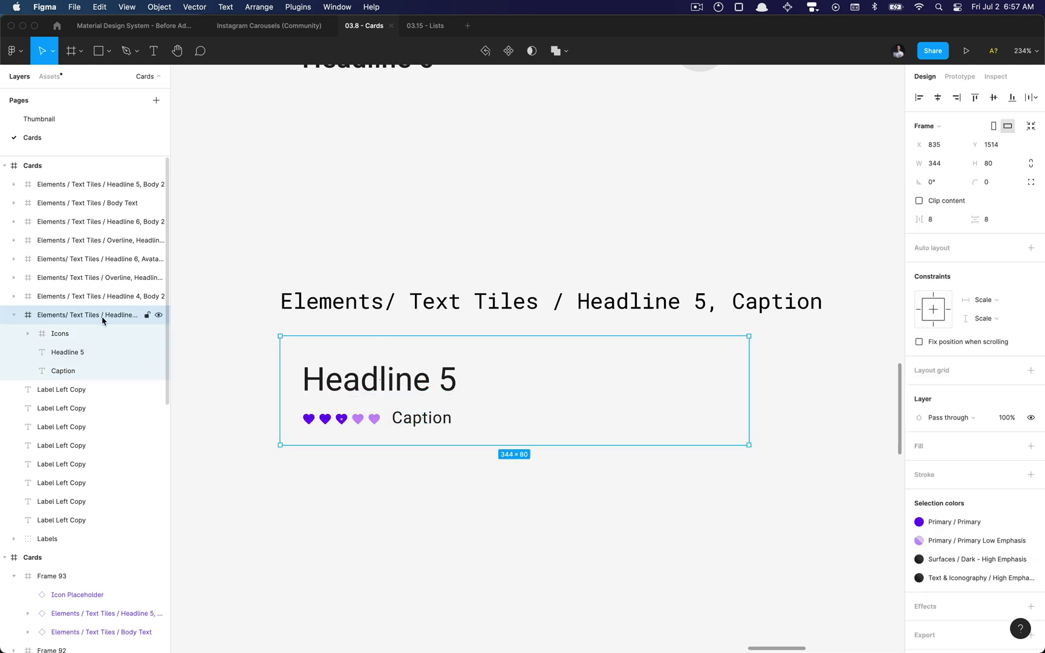
{"action": "key", "text": "shift+a"}
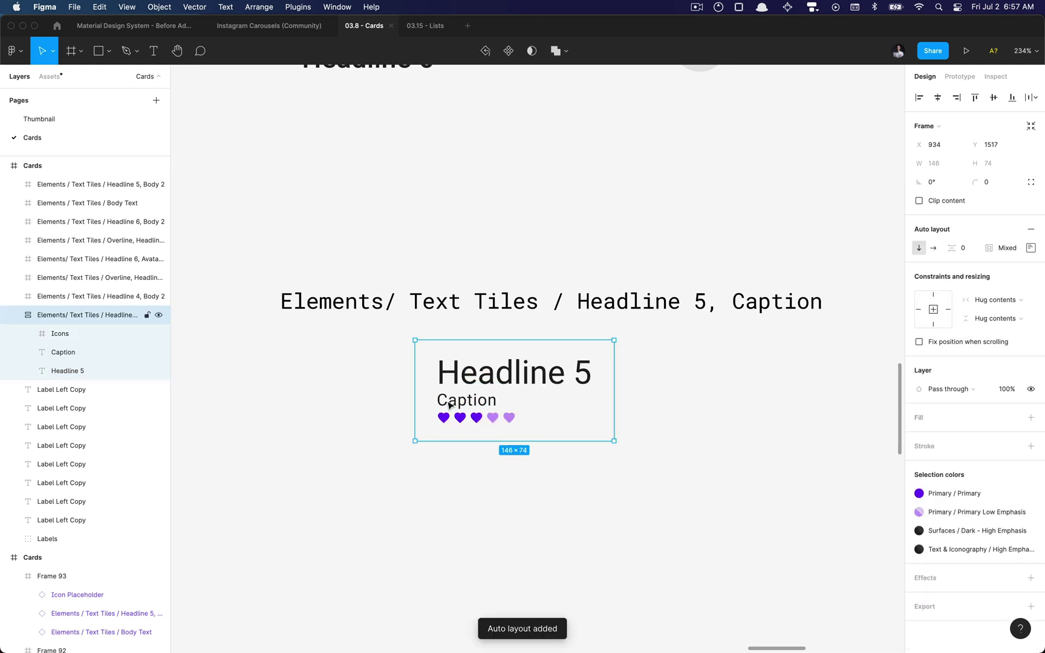
{"action": "key", "text": "cmd+z"}
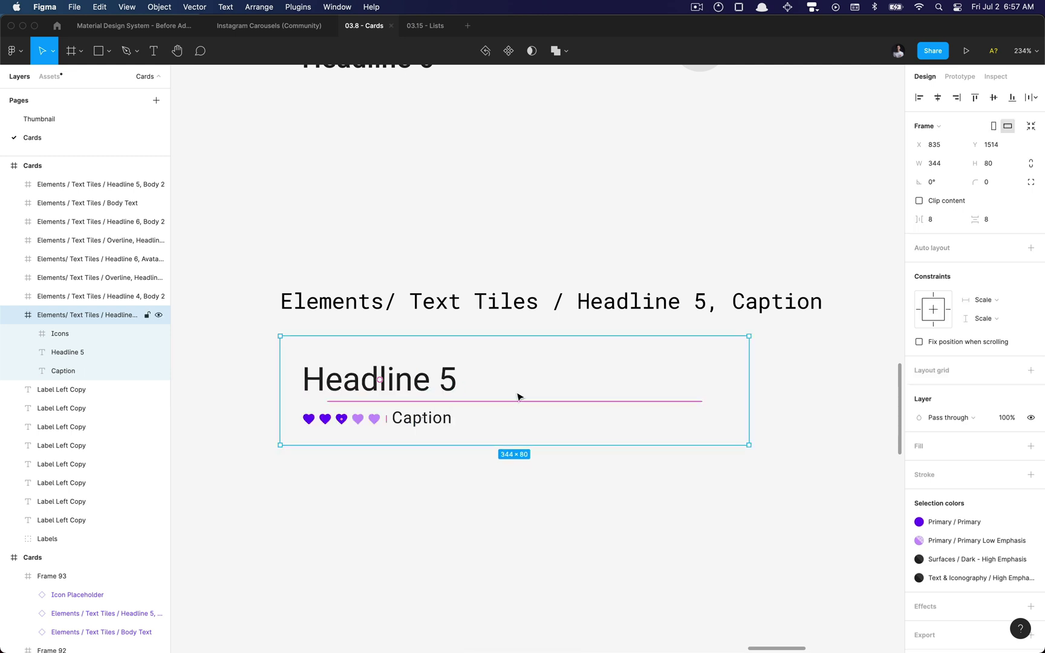
- Draw a new empty frame about 329 × 93 below the Headline 5, Caption text tile
{"action": "scroll", "coordinate": [505, 382], "scroll_direction": "down", "scroll_amount": 5}
{"action": "scroll", "coordinate": [507, 384], "scroll_direction": "up", "scroll_amount": 2}
{"action": "scroll", "coordinate": [505, 383], "scroll_direction": "up", "scroll_amount": 3}
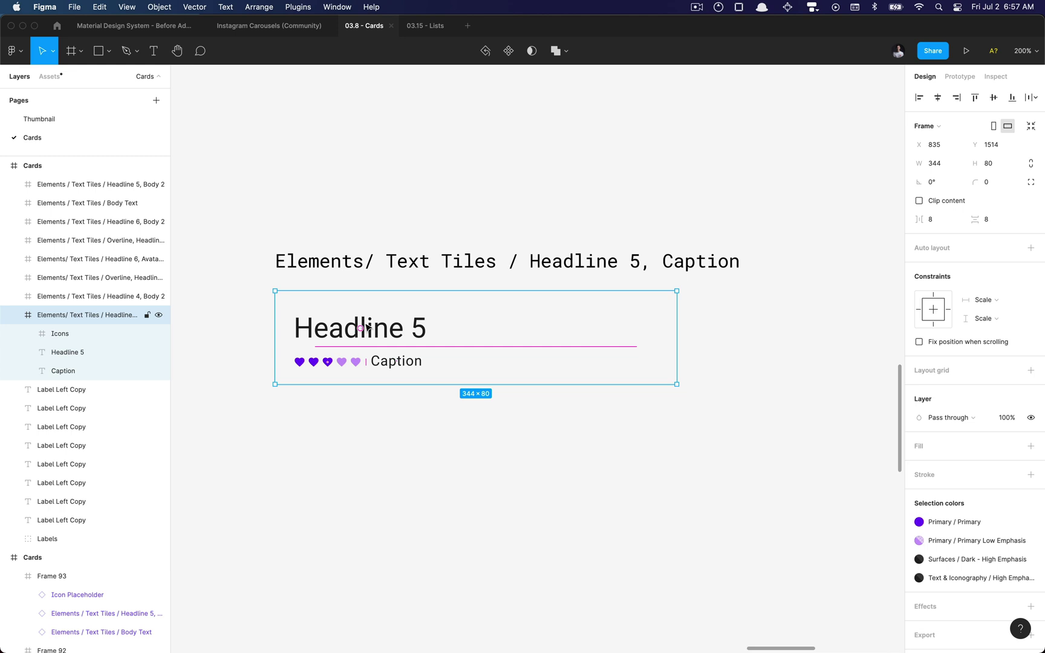
{"action": "left_click", "coordinate": [366, 455]}
{"action": "key", "text": "f"}
{"action": "left_click_drag", "start_coordinate": [279, 418], "coordinate": [370, 451]}
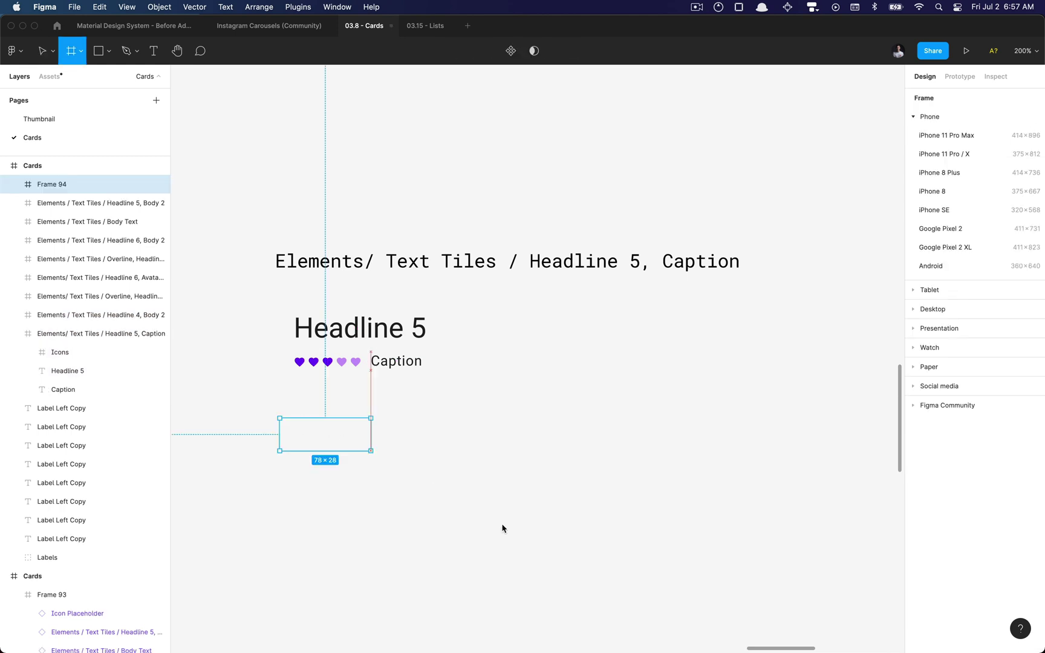
{"action": "left_click_drag", "start_coordinate": [502, 528], "coordinate": [664, 527]}
- Set the new frame's width to 344 and its height to 80
{"action": "left_click", "coordinate": [949, 163]}
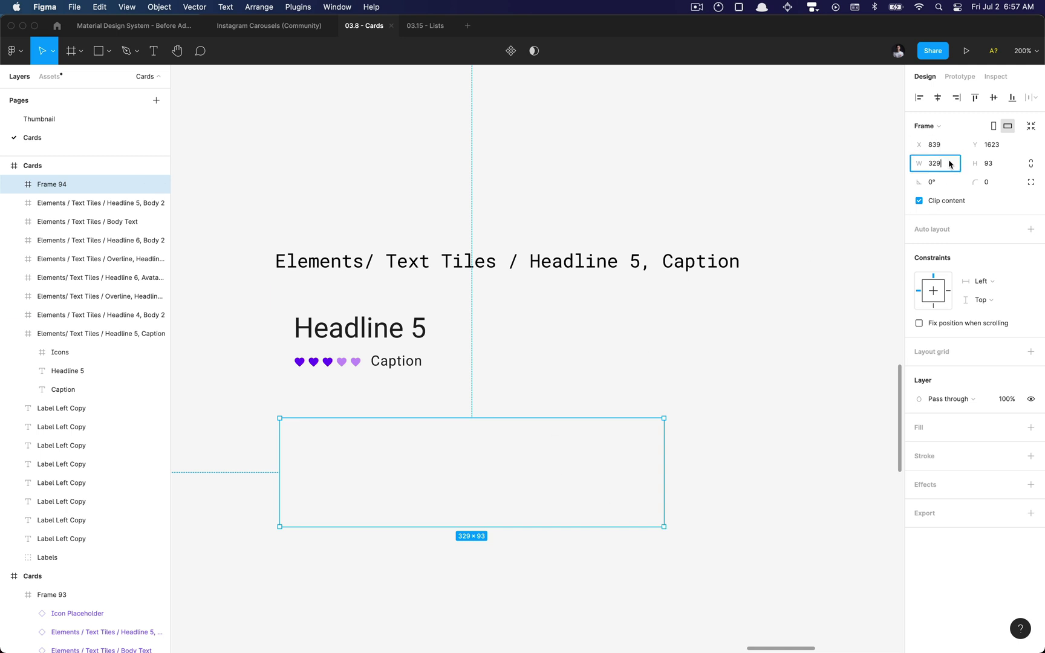
{"action": "key", "text": "Return"}
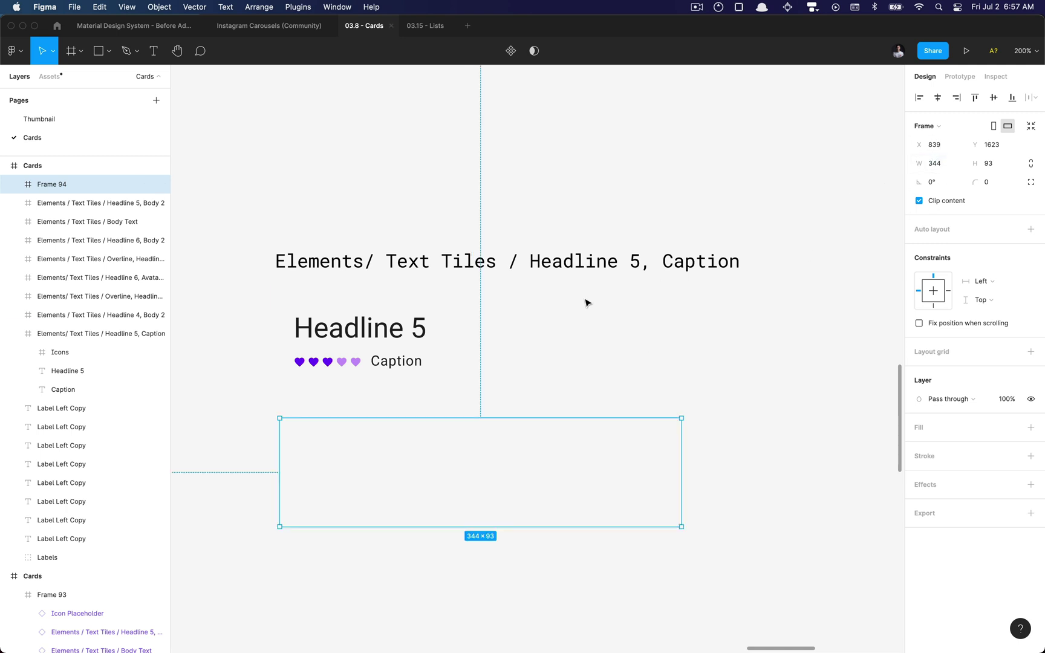
{"action": "left_click", "coordinate": [415, 336]}
{"action": "left_click", "coordinate": [415, 519]}
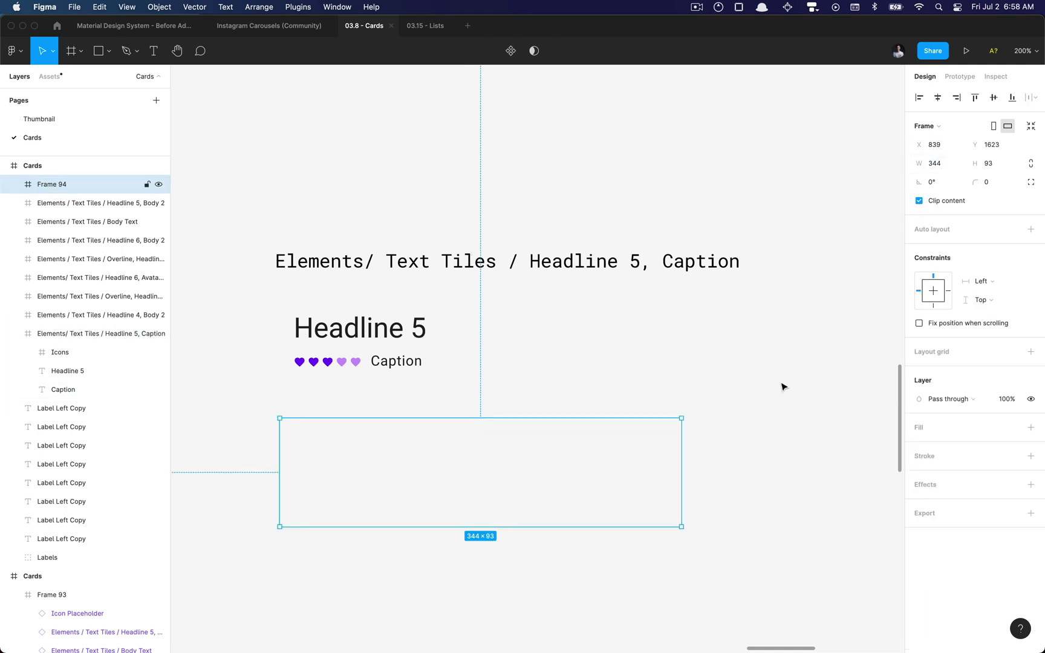
{"action": "left_click", "coordinate": [995, 165]}
{"action": "type", "text": "80"}
{"action": "key", "text": "Return"}
- Copy the headline, heart icons and caption from the Headline 5, Caption tile into the new frame
{"action": "left_click", "coordinate": [362, 330]}
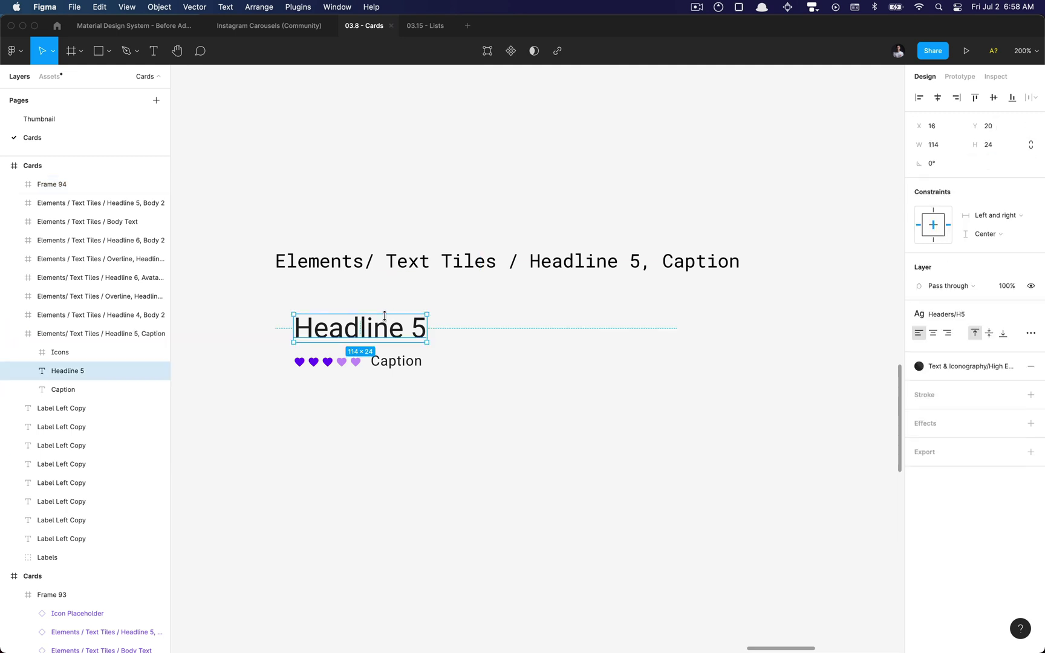
{"action": "left_click", "coordinate": [348, 363], "text": "shift"}
{"action": "left_click", "coordinate": [399, 366], "text": "shift"}
{"action": "key", "text": "super+c"}
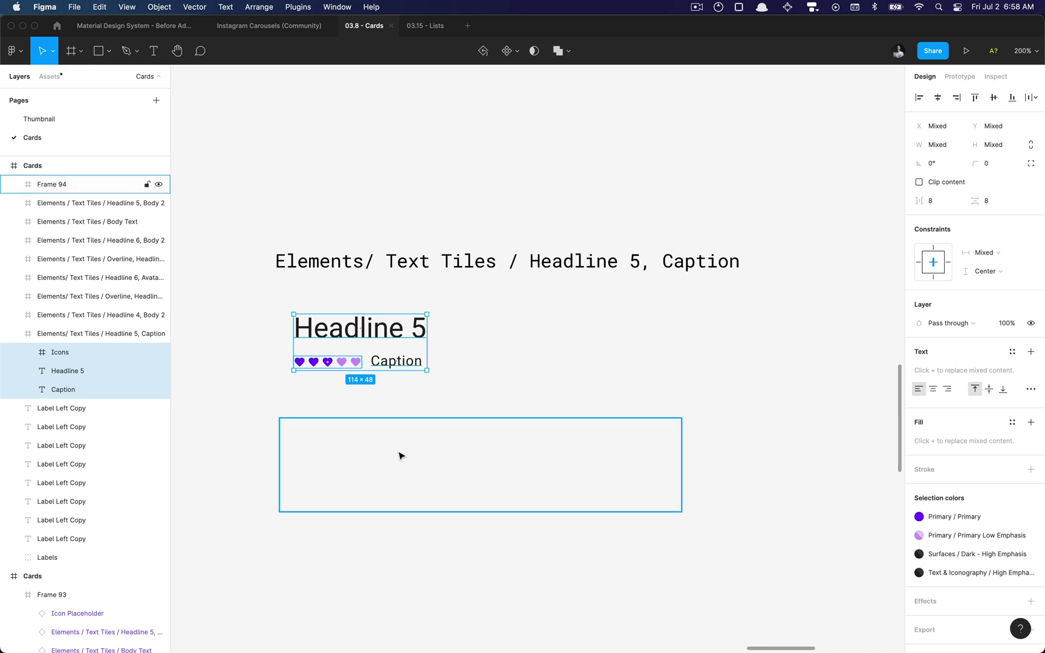
{"action": "key", "text": "super+v"}
{"action": "key", "text": "Escape"}
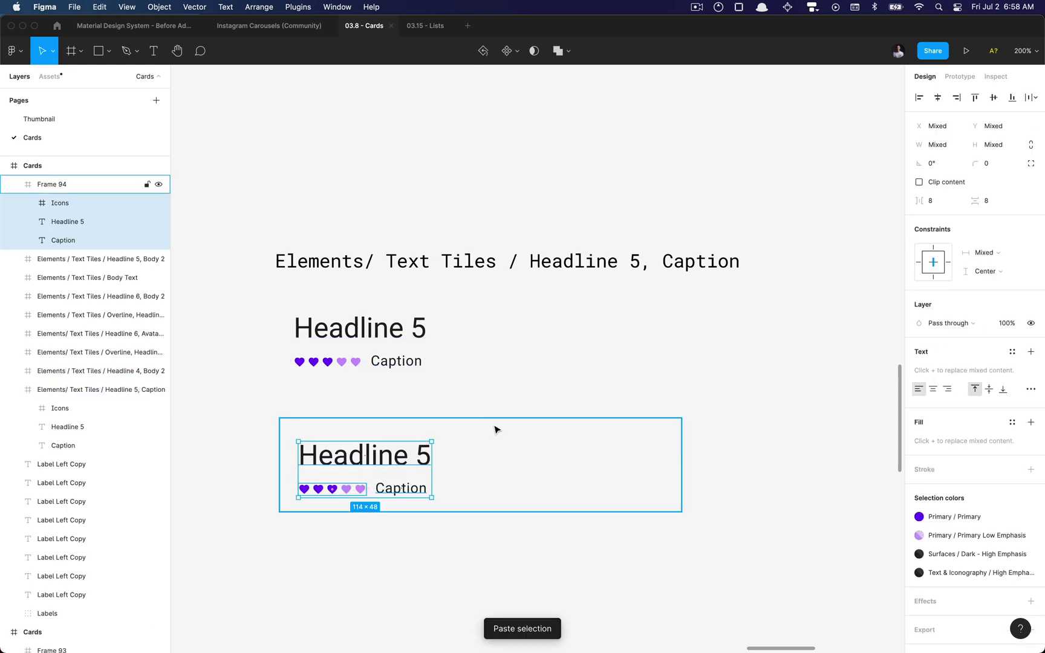
- Add auto layout to the new frame containing the copied headline, heart icons and caption
{"action": "key", "text": "shift+a"}
{"action": "scroll", "coordinate": [380, 409], "scroll_direction": "up", "scroll_amount": 5}
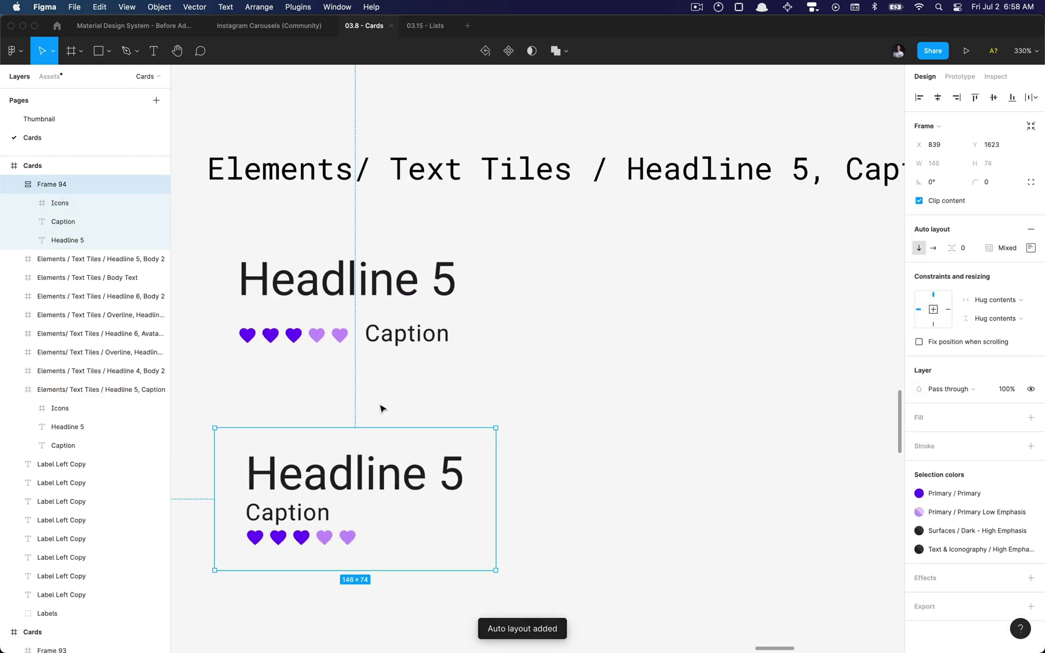
{"action": "left_click", "coordinate": [351, 454]}
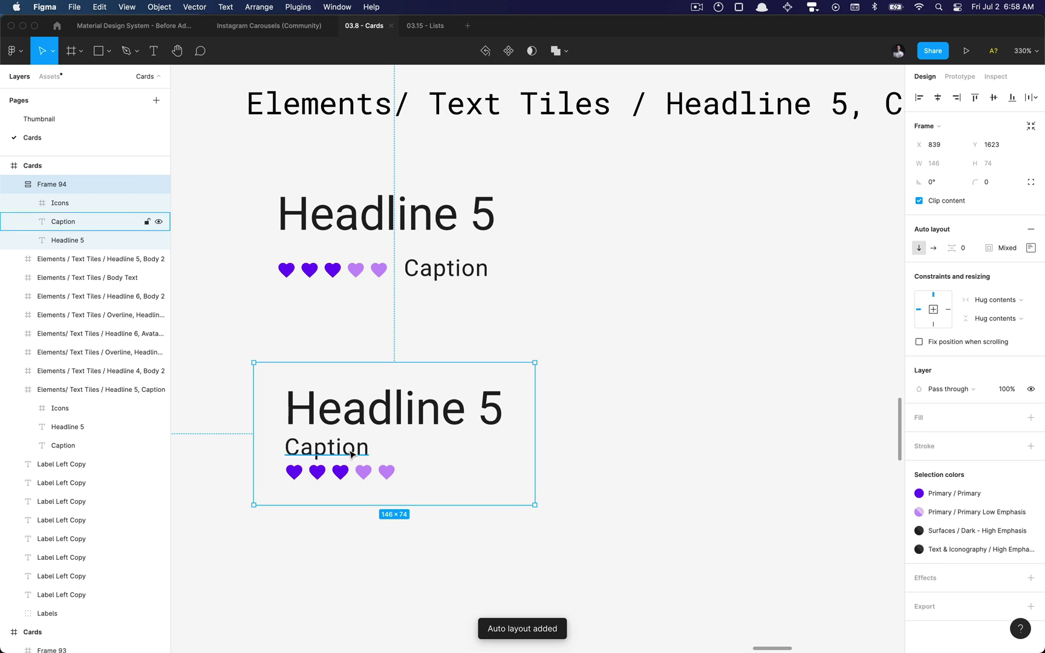
{"action": "scroll", "coordinate": [354, 454], "scroll_direction": "down", "scroll_amount": 5}
{"action": "key", "text": "Escape"}
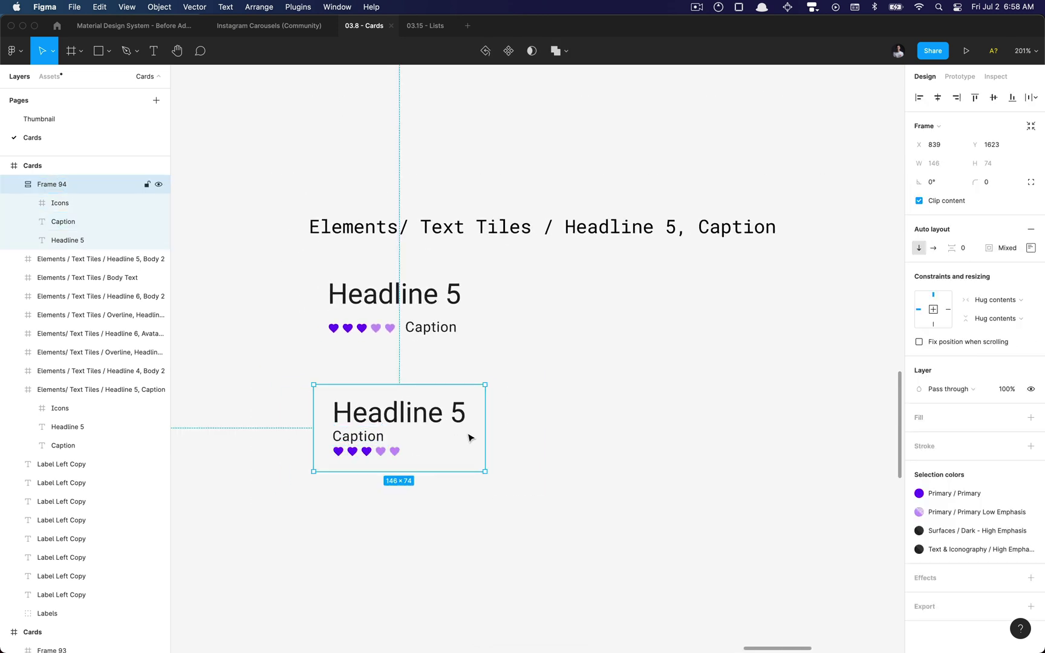
- Wrap the copied caption and heart icons in a nested auto layout frame with horizontal direction
{"action": "left_click", "coordinate": [384, 453], "text": "super"}
{"action": "key", "text": "Escape"}
{"action": "key", "text": "Escape"}
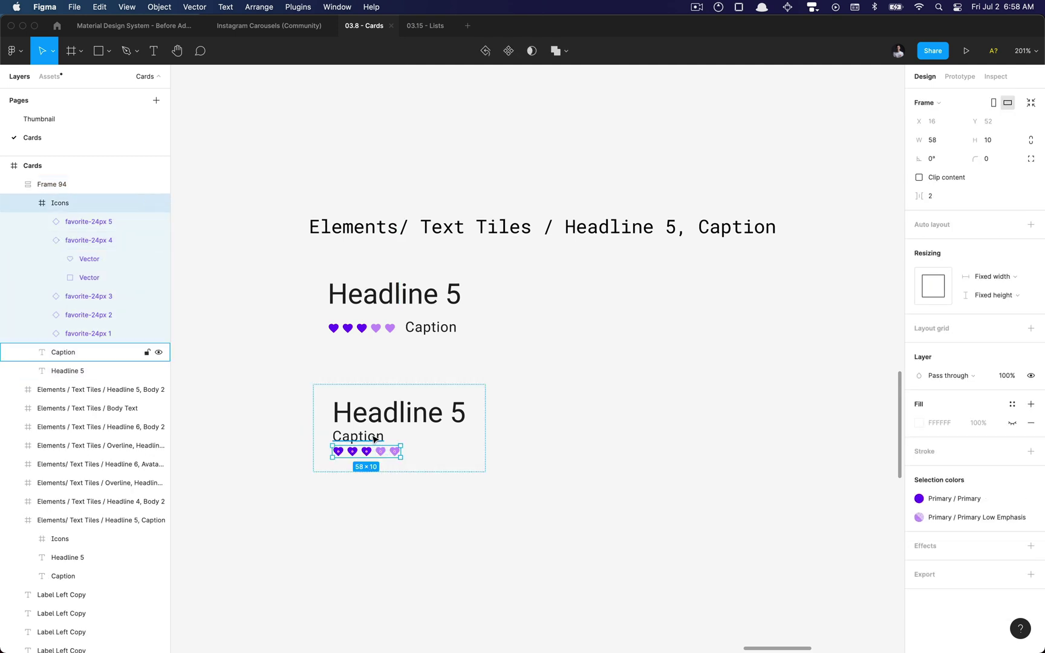
{"action": "left_click", "coordinate": [374, 439], "text": "shift"}
{"action": "scroll", "coordinate": [374, 439], "scroll_direction": "up", "scroll_amount": 5}
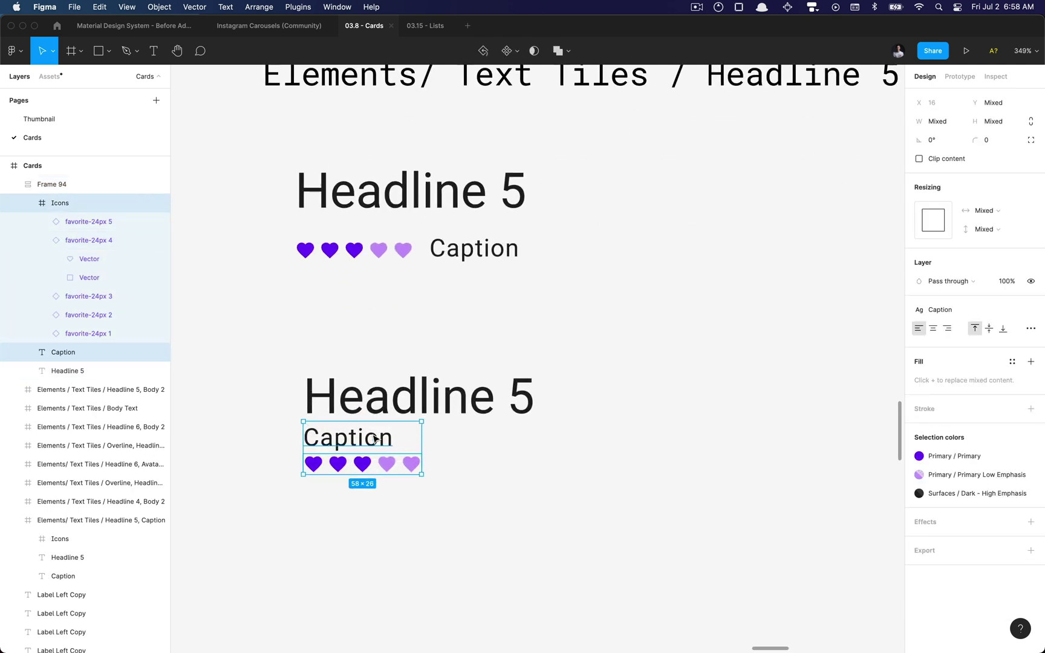
{"action": "key", "text": "shift+a"}
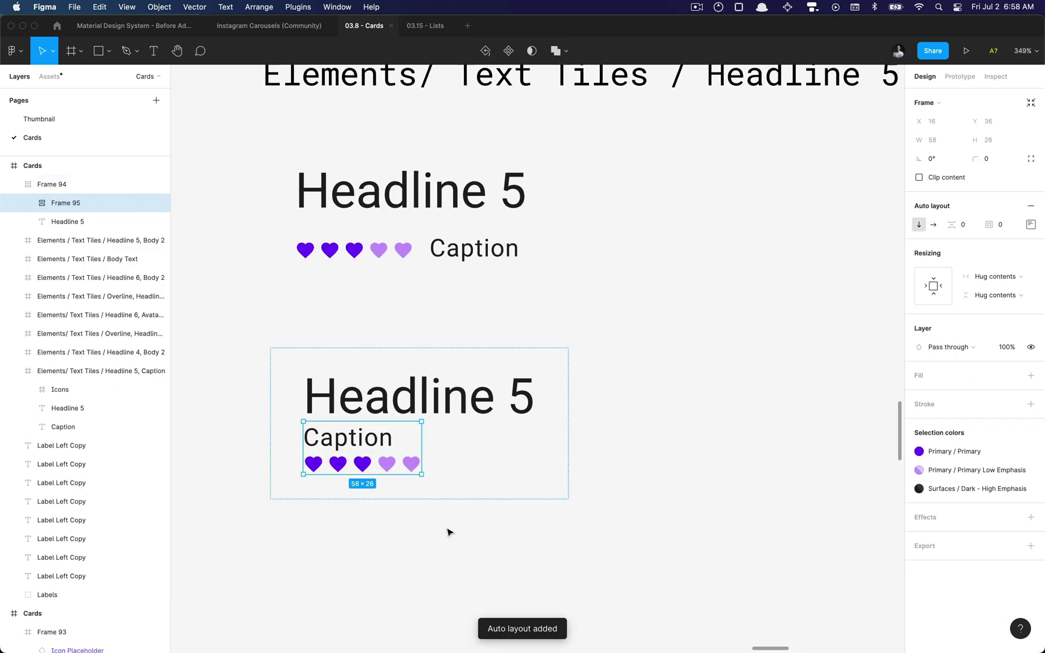
{"action": "left_click", "coordinate": [933, 225]}
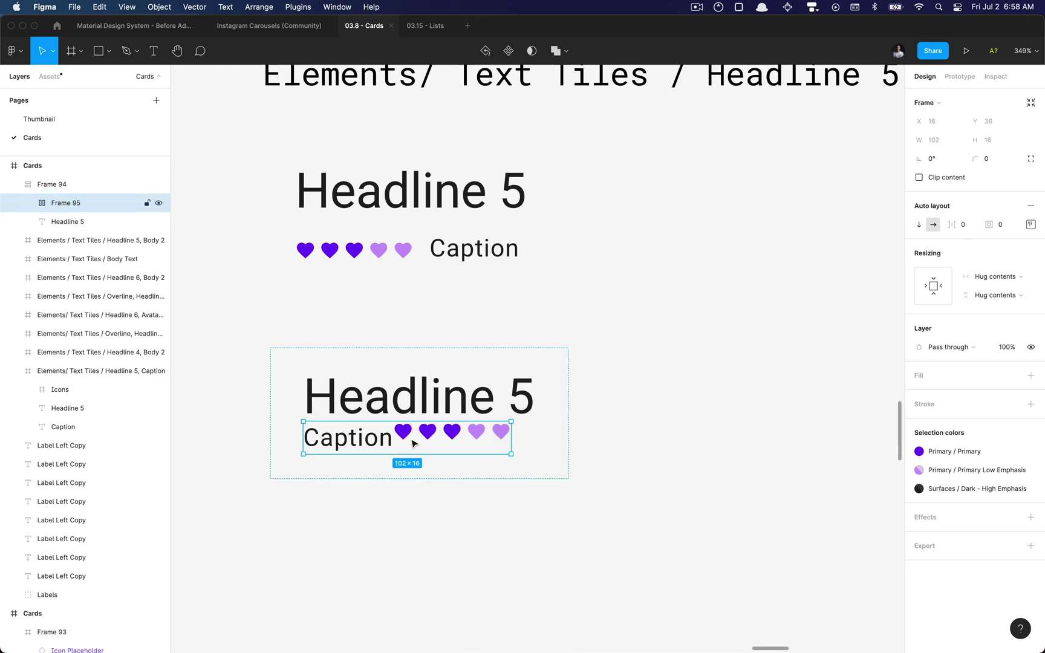
- Reorder the nested row so the caption comes after the heart icons
{"action": "double_click", "coordinate": [376, 446]}
{"action": "key", "text": "Right"}
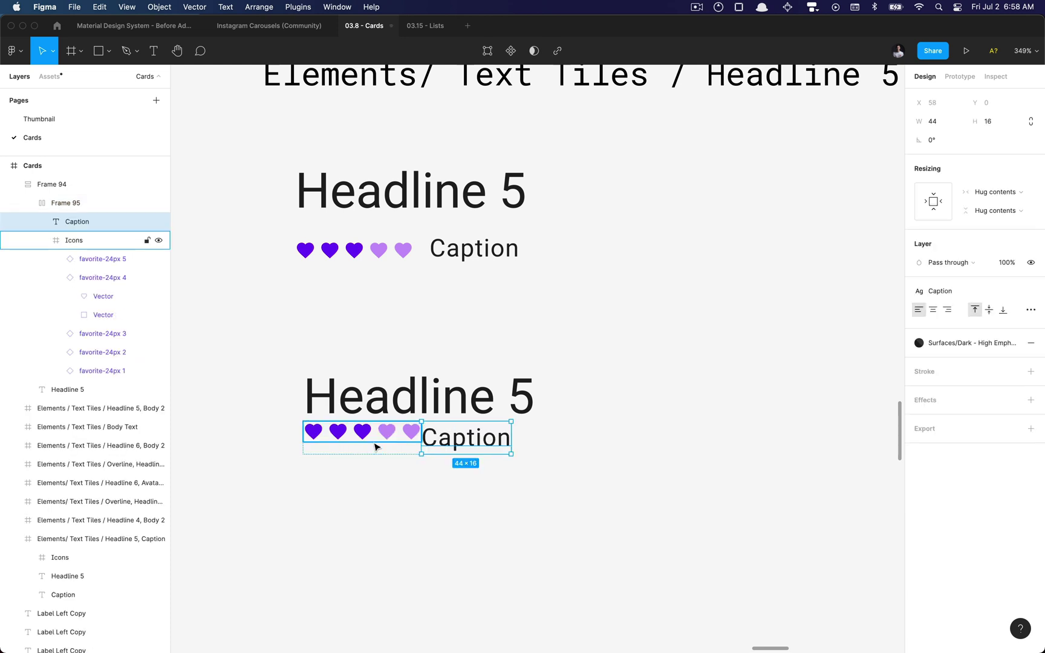
{"action": "key", "text": "Escape"}
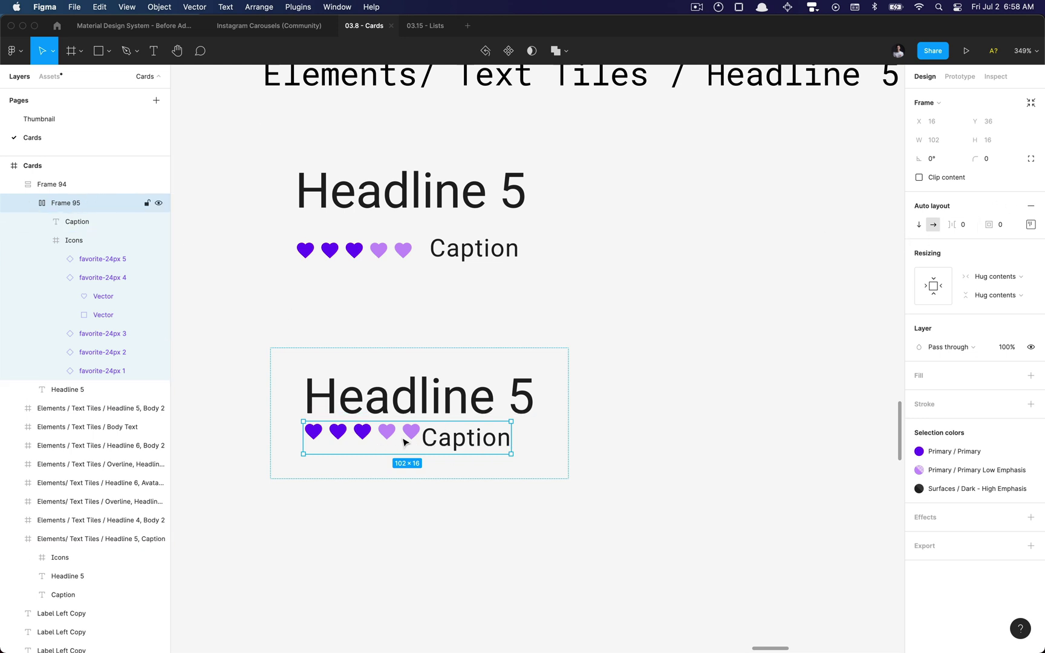
- Align the heart and caption row's items to the bottom left and set the spacing between them to 8
{"action": "left_click", "coordinate": [1030, 225]}
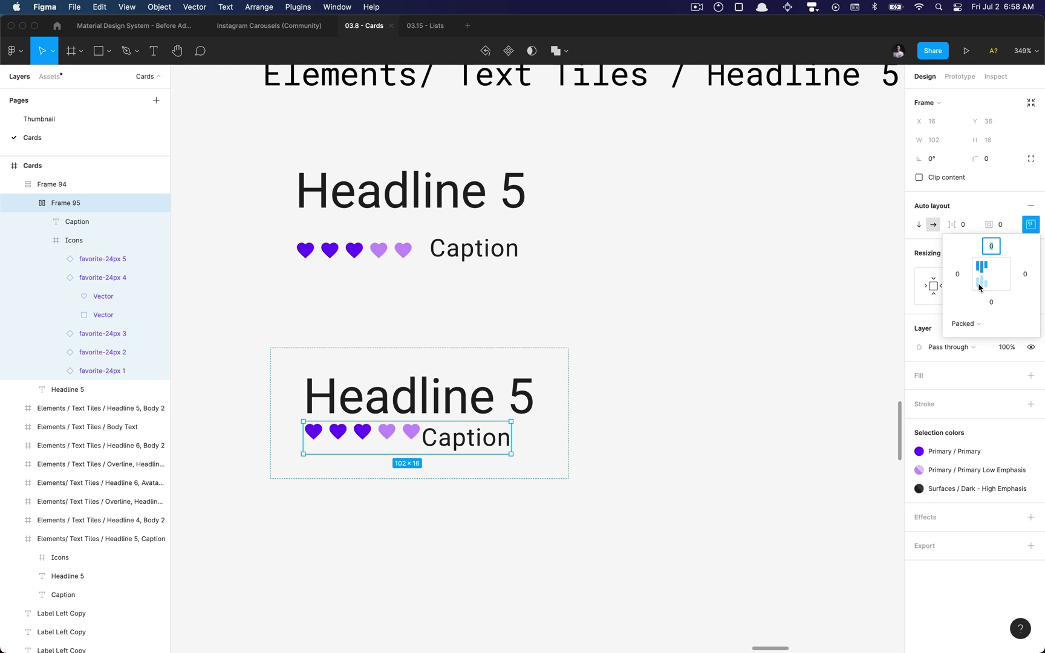
{"action": "left_click", "coordinate": [980, 287]}
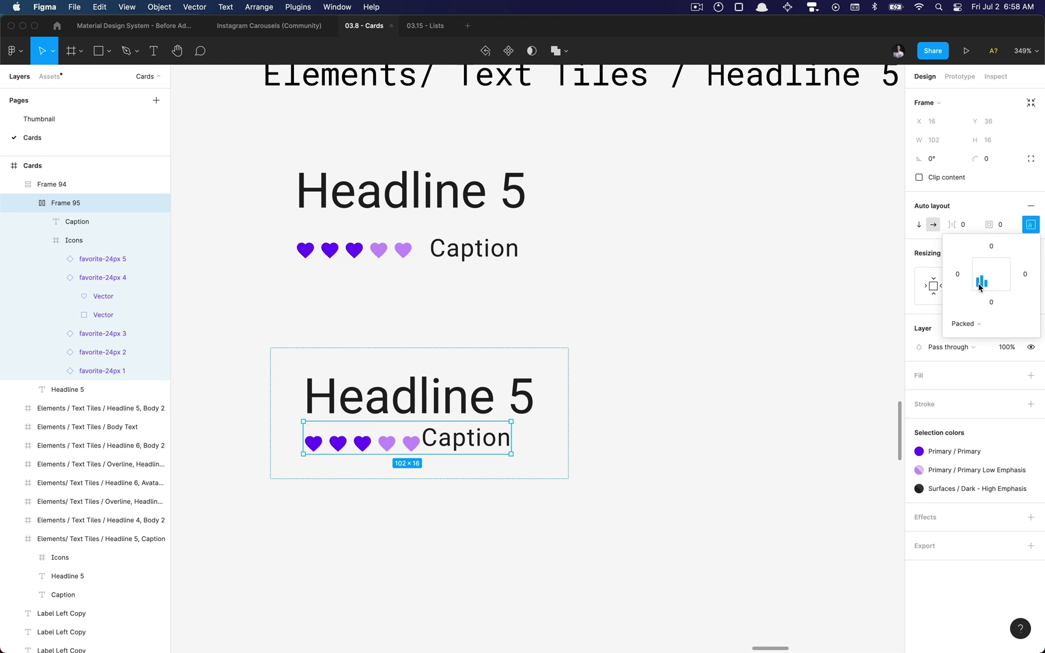
{"action": "left_click", "coordinate": [963, 225]}
{"action": "type", "text": "4"}
{"action": "key", "text": "Return"}
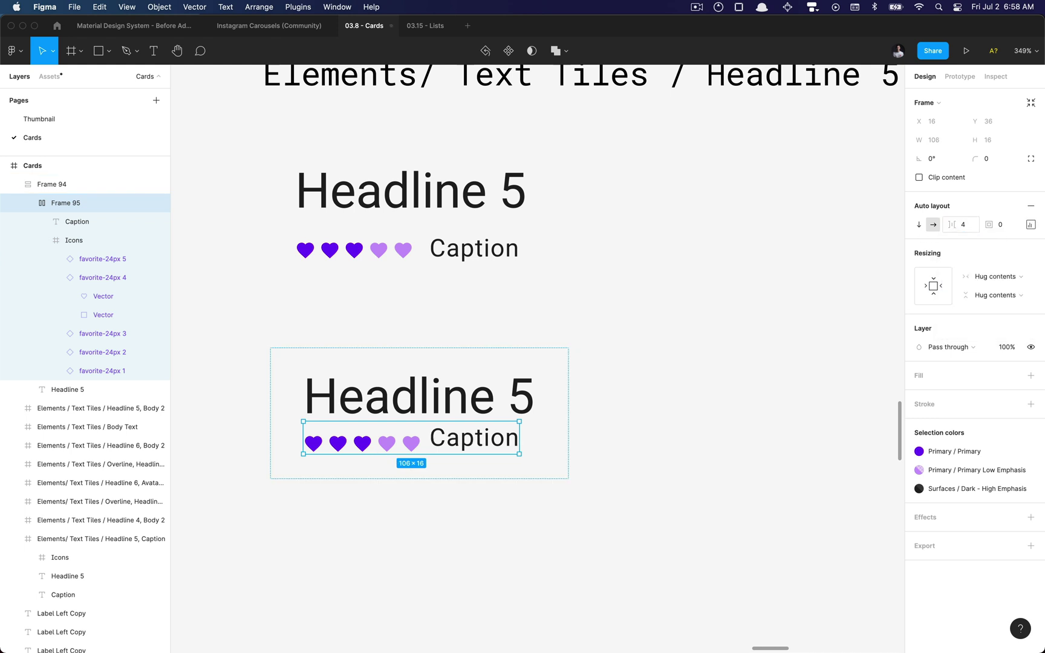
{"action": "left_click", "coordinate": [968, 228]}
{"action": "type", "text": "8"}
{"action": "key", "text": "Return"}
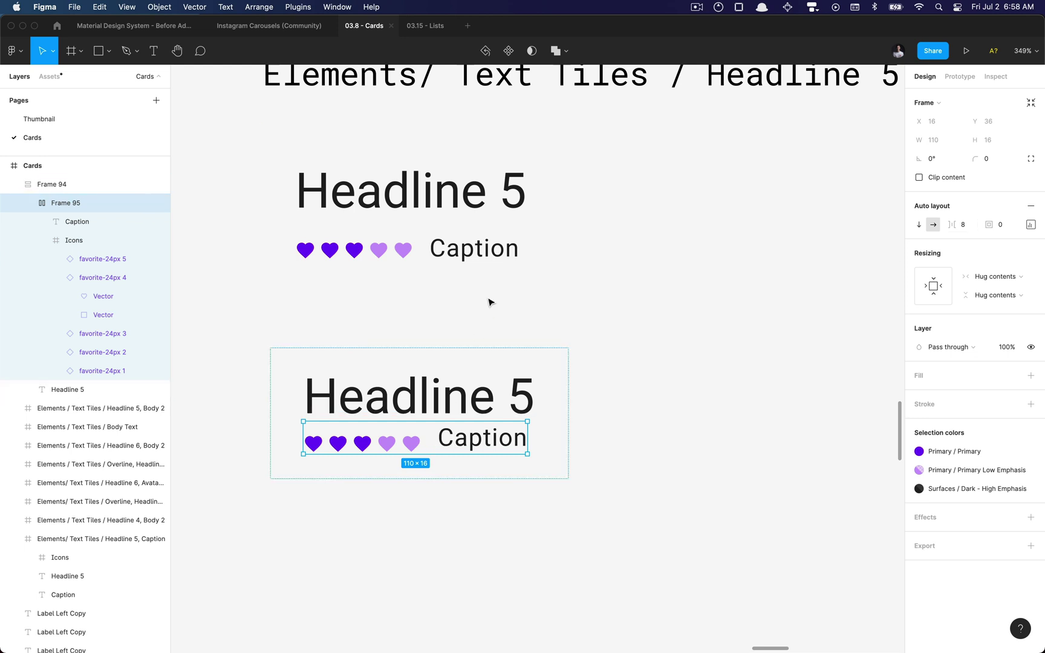
- Compare the caption in the original and rebuilt tiles, and measure the original's gap between headline and caption
{"action": "left_click", "coordinate": [474, 247]}
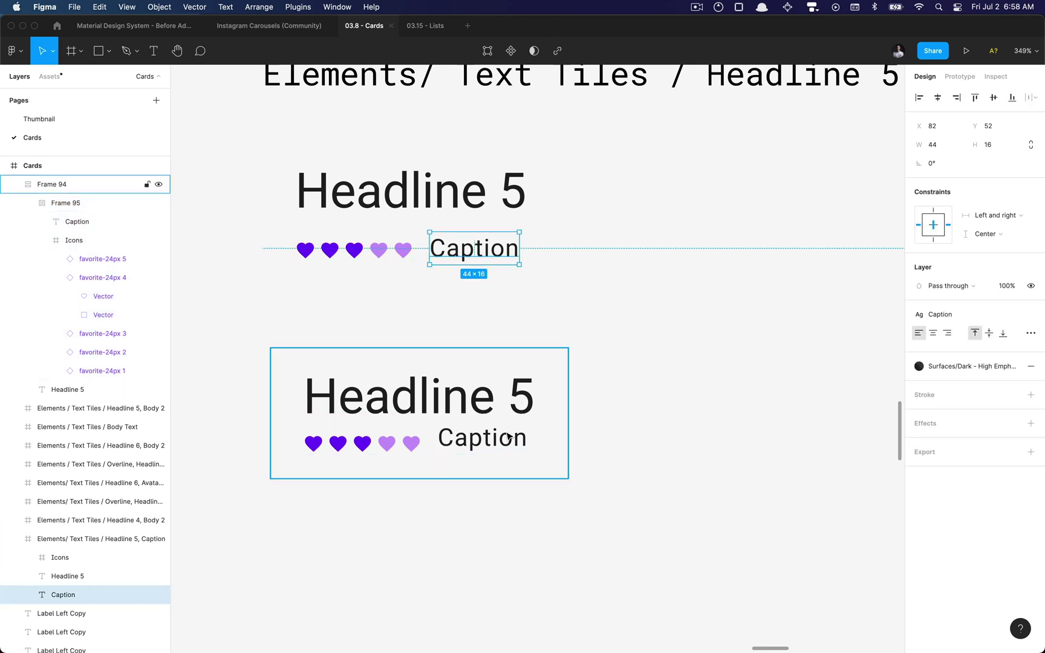
{"action": "left_click", "coordinate": [497, 452]}
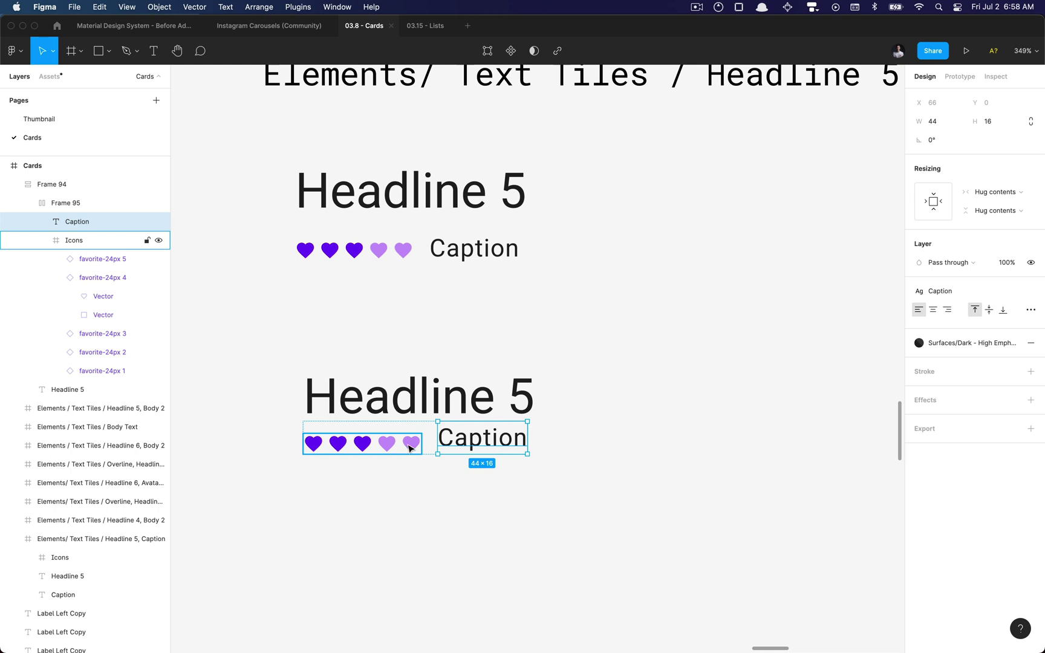
{"action": "key", "text": "shift+Return"}
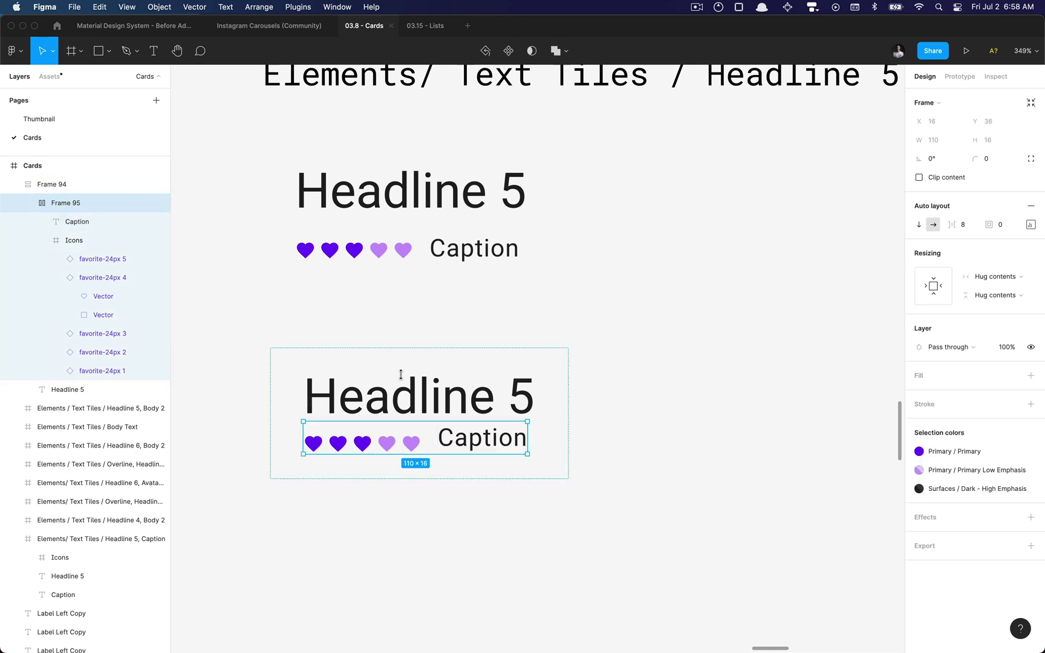
{"action": "left_click", "coordinate": [408, 254], "text": "super"}
{"action": "left_click", "coordinate": [448, 254]}
{"action": "key", "text": "alt"}
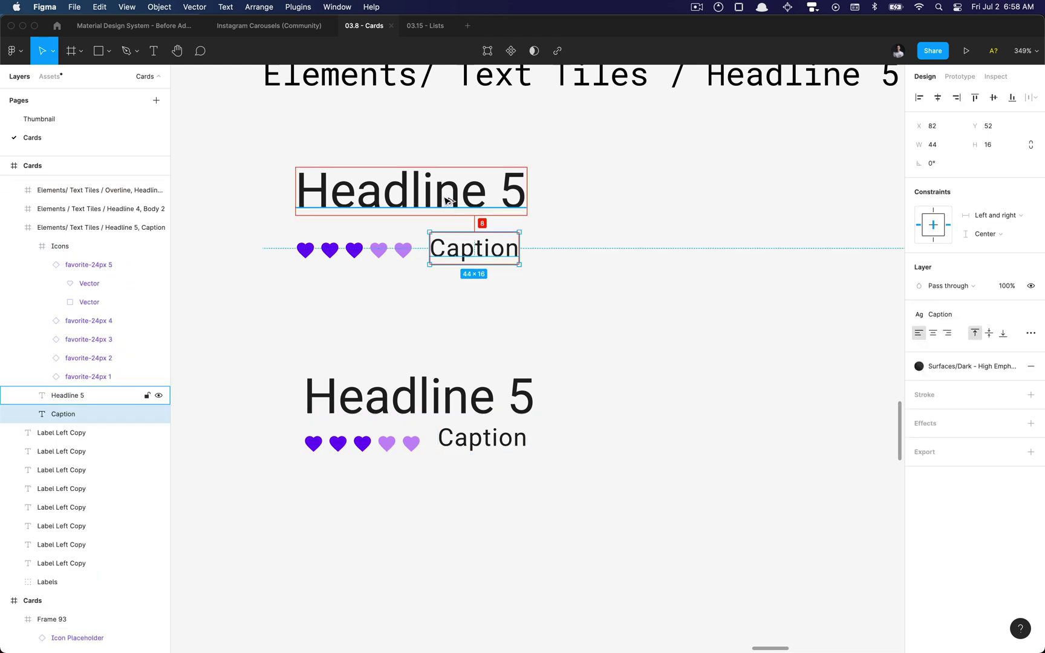
{"action": "left_click", "coordinate": [459, 451]}
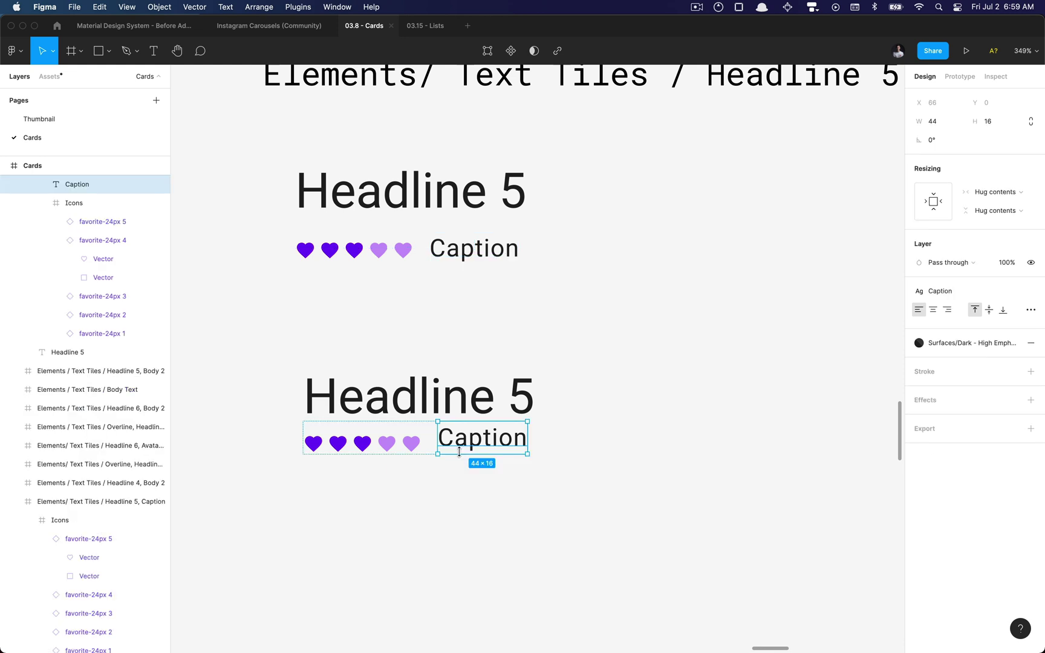
{"action": "key", "text": "shift+Return"}
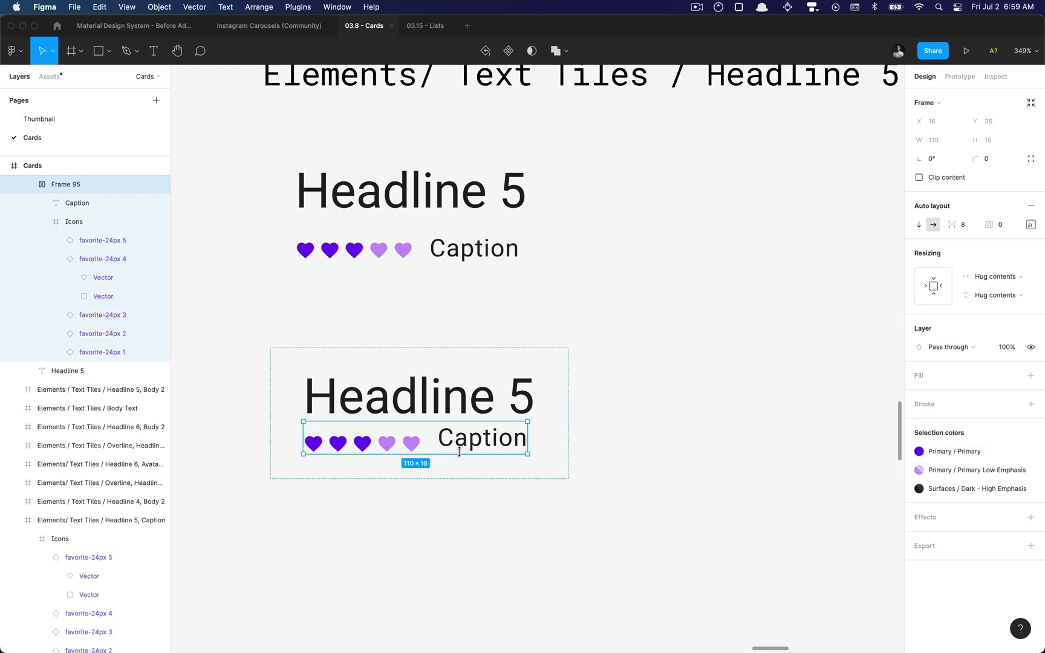
- Change the alignment of the heart and caption row to left, vertically centered
{"action": "left_click", "coordinate": [417, 445], "text": "super"}
{"action": "key", "text": "shift+Return"}
{"action": "key", "text": "shift+Return"}
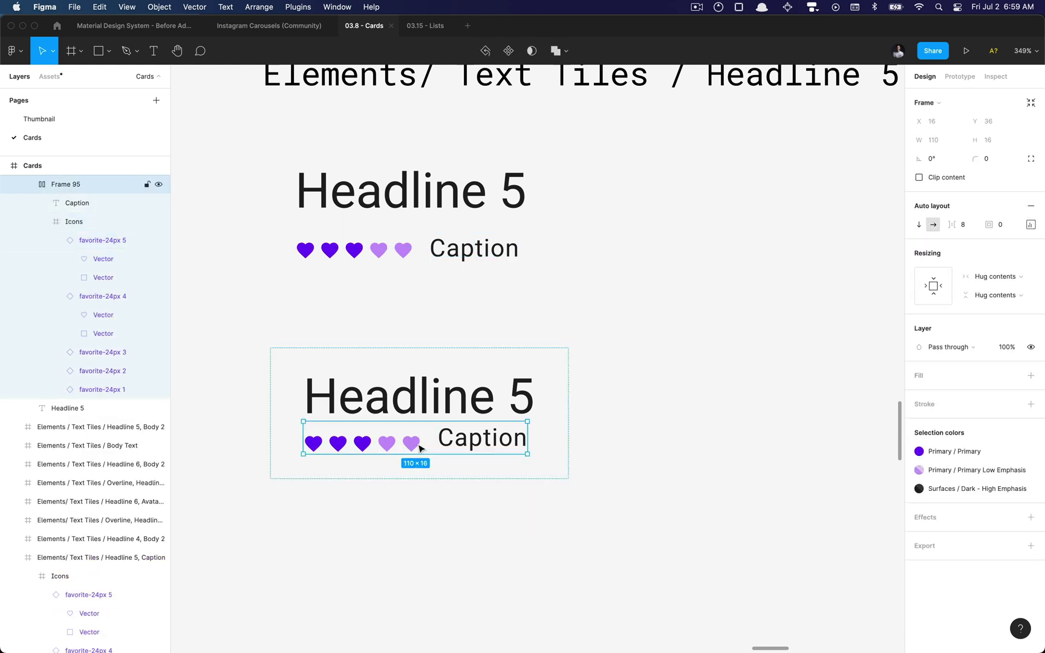
{"action": "left_click", "coordinate": [1030, 225]}
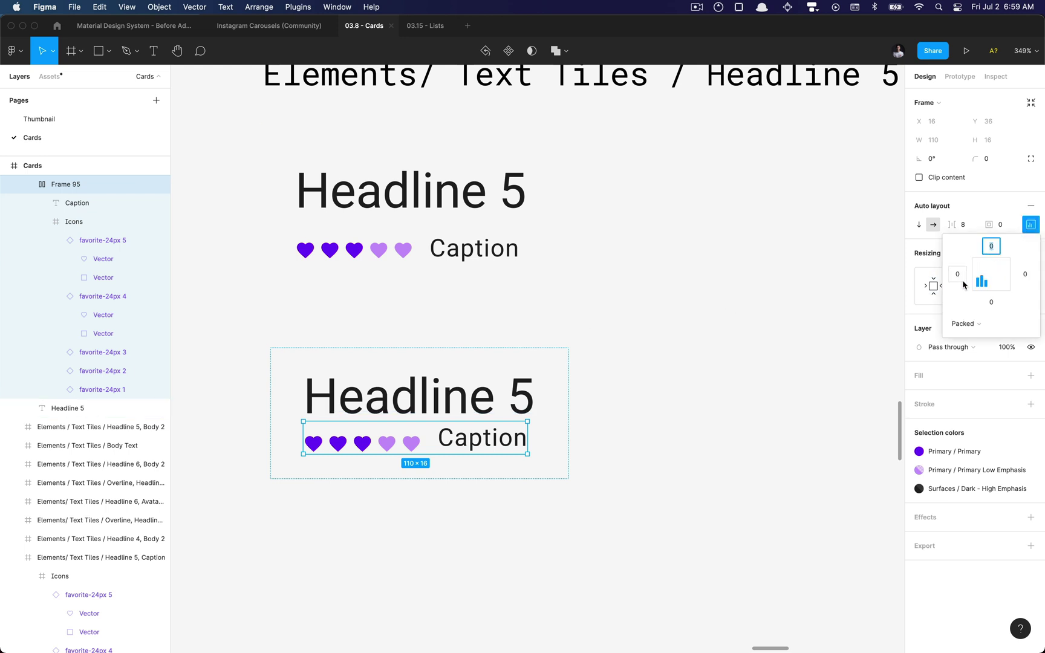
{"action": "left_click", "coordinate": [980, 273]}
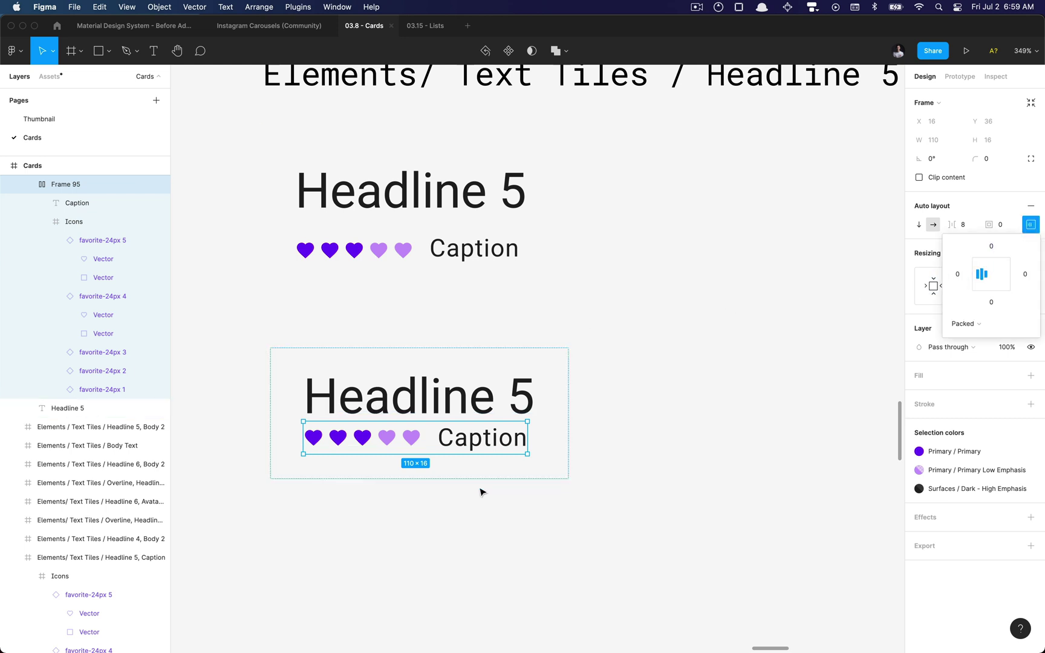
- Set the outer auto layout frame's spacing between the headline and the heart and caption row to 8
{"action": "left_click", "coordinate": [449, 523]}
{"action": "left_click", "coordinate": [454, 444]}
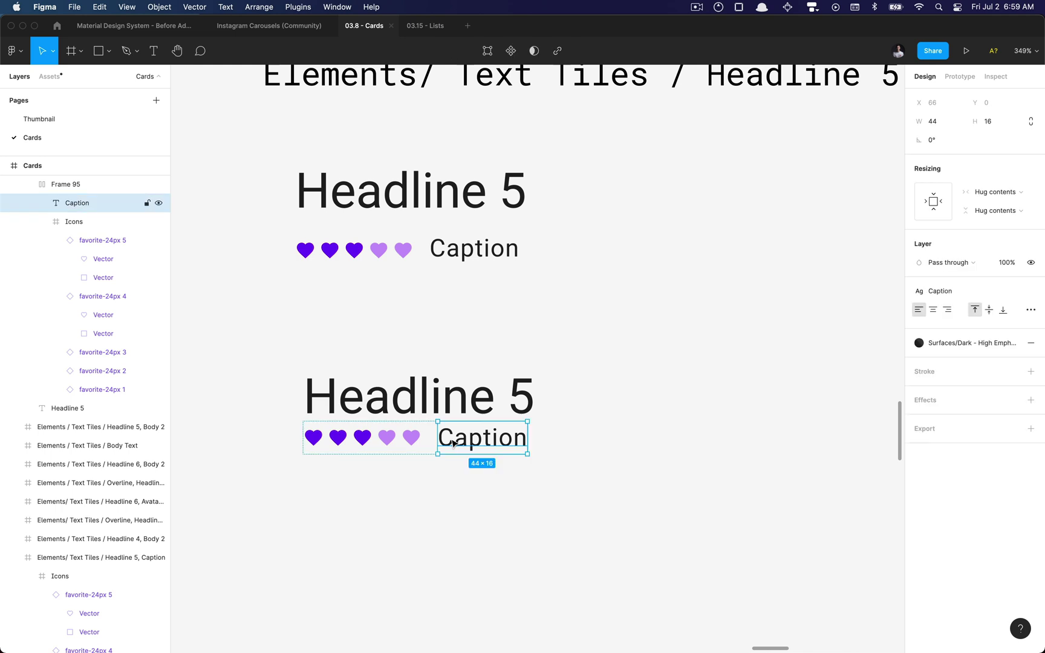
{"action": "key", "text": "shift+Return"}
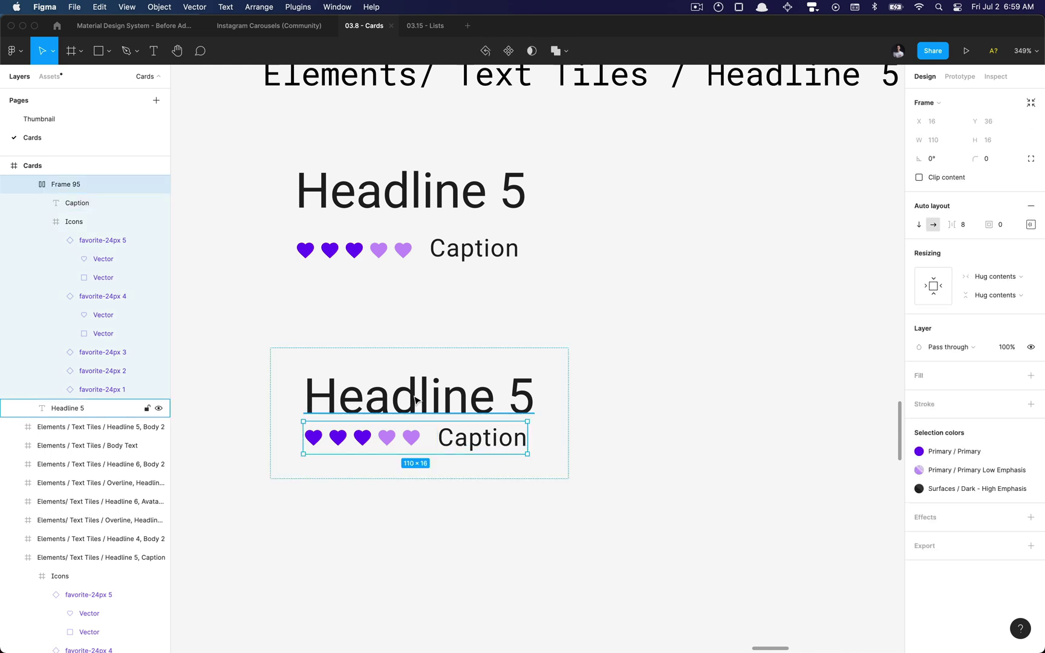
{"action": "key", "text": "shift+Return"}
{"action": "left_click", "coordinate": [965, 253]}
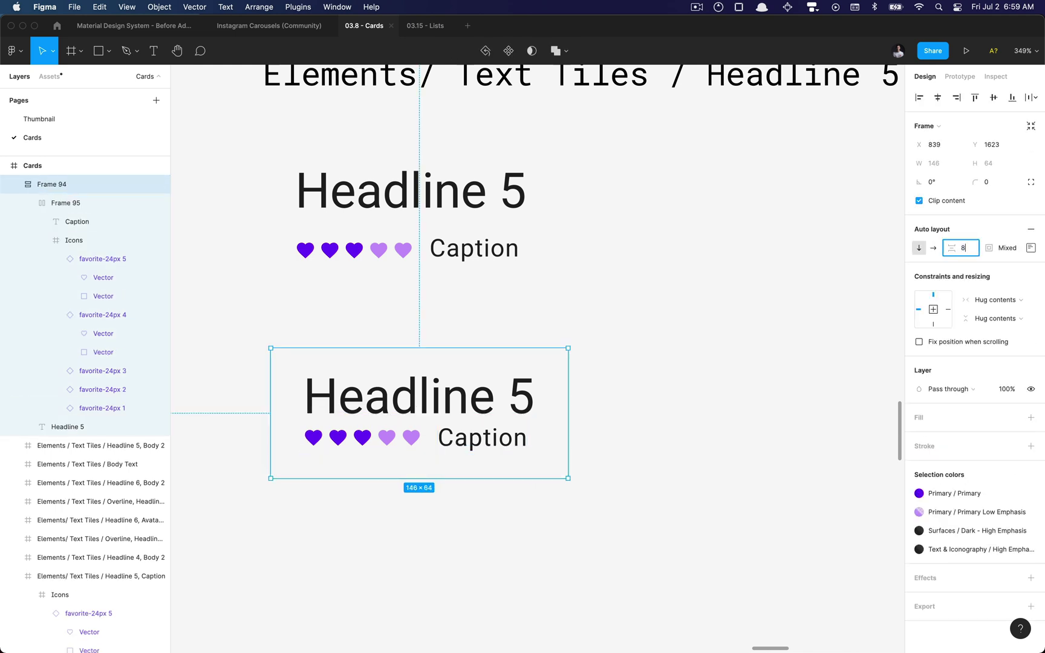
{"action": "key", "text": "Return"}
{"action": "left_click", "coordinate": [433, 242]}
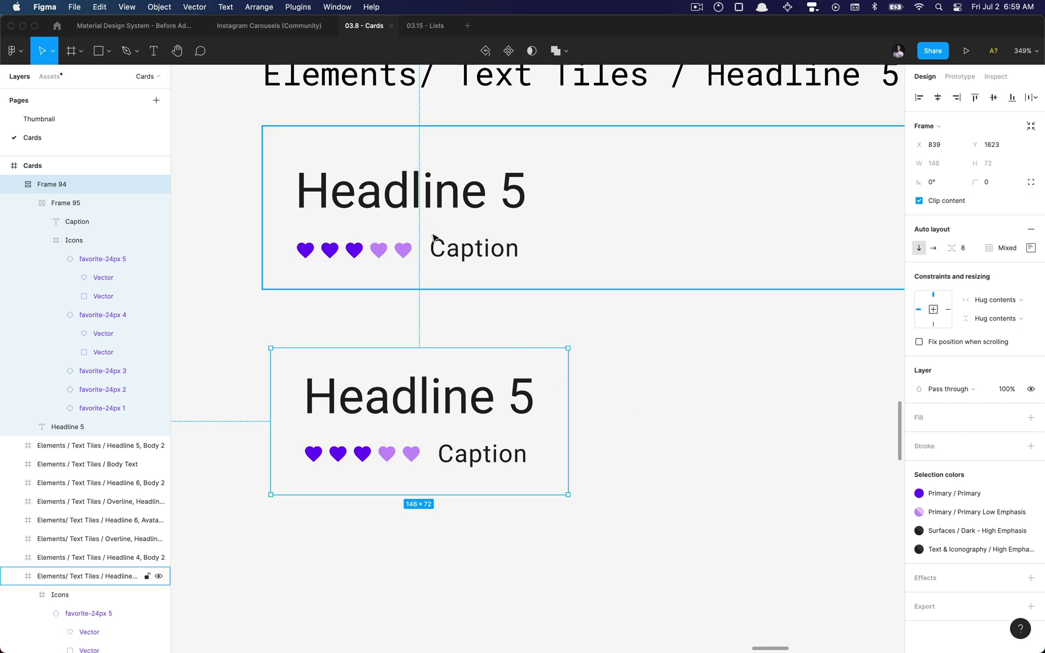
{"action": "left_click", "coordinate": [434, 406]}
{"action": "scroll", "coordinate": [418, 298], "scroll_direction": "right", "scroll_amount": 3}
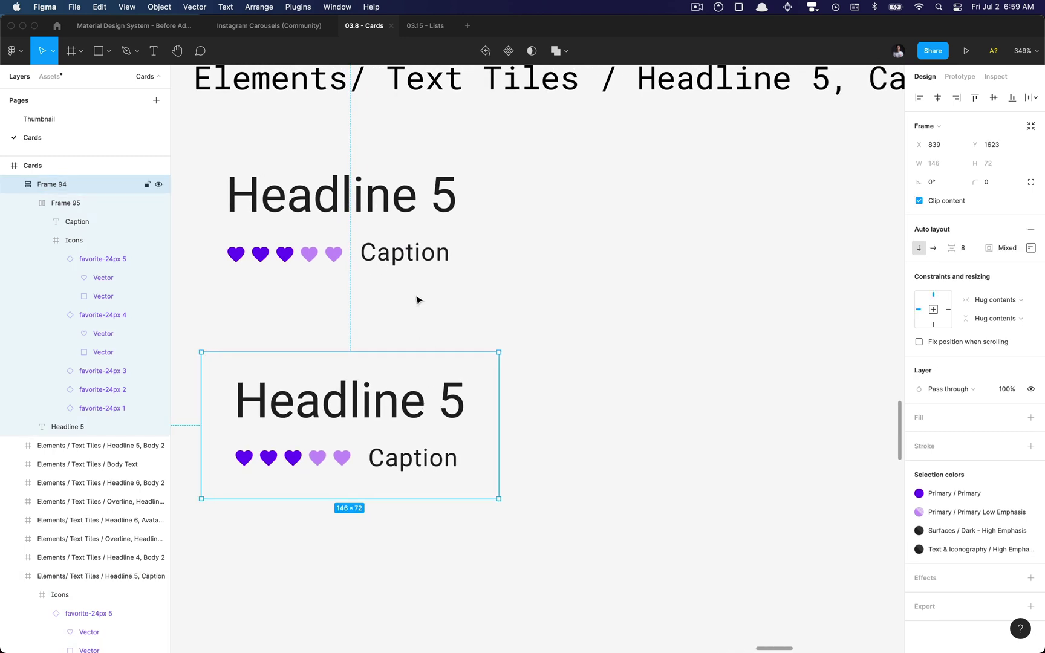
{"action": "left_click", "coordinate": [405, 461], "text": "super"}
{"action": "key", "text": "shift+Return"}
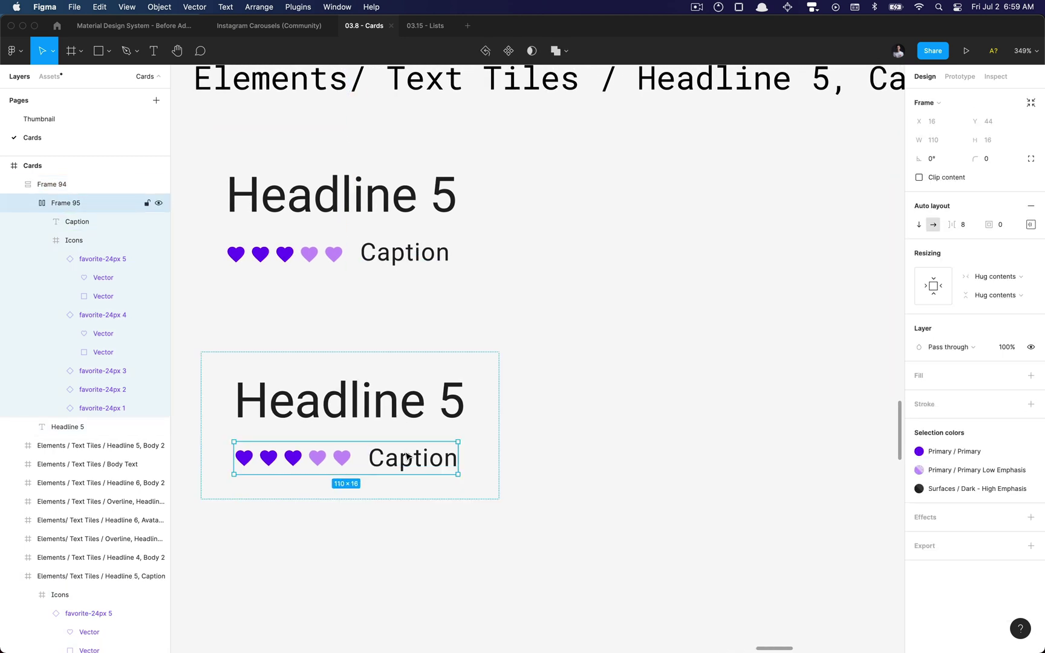
{"action": "key", "text": "shift+Return"}
- Try replacing the rebuilt tile's headline with "asdasdasdasdsa" to test the layout, and undo the text change
{"action": "left_click", "coordinate": [373, 418]}
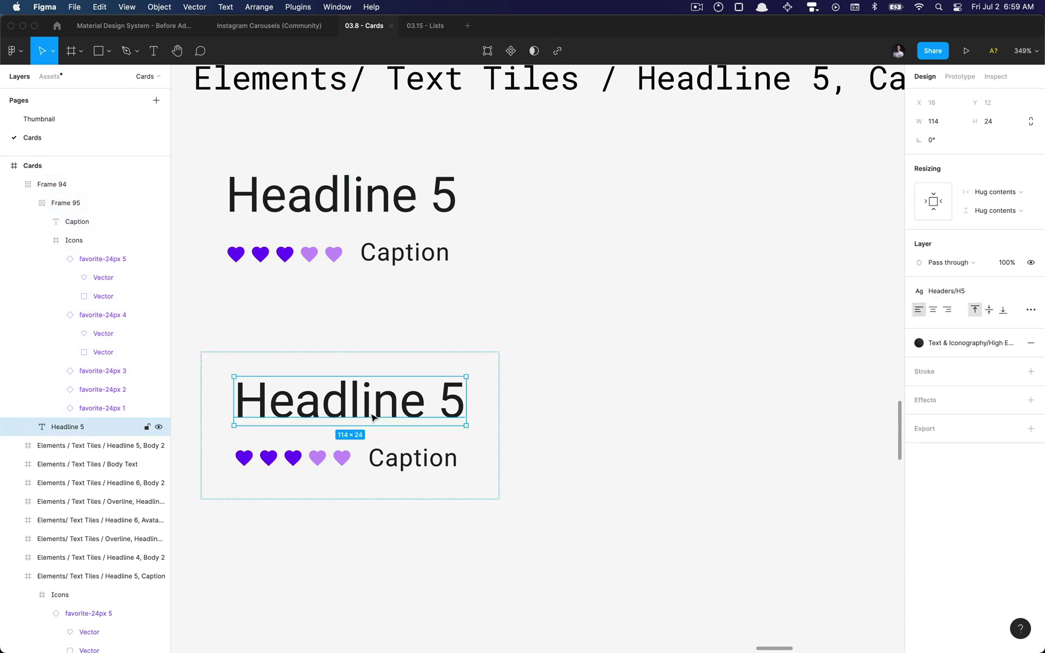
{"action": "key", "text": "Return"}
{"action": "type", "text": "asdasdasdasdsa"}
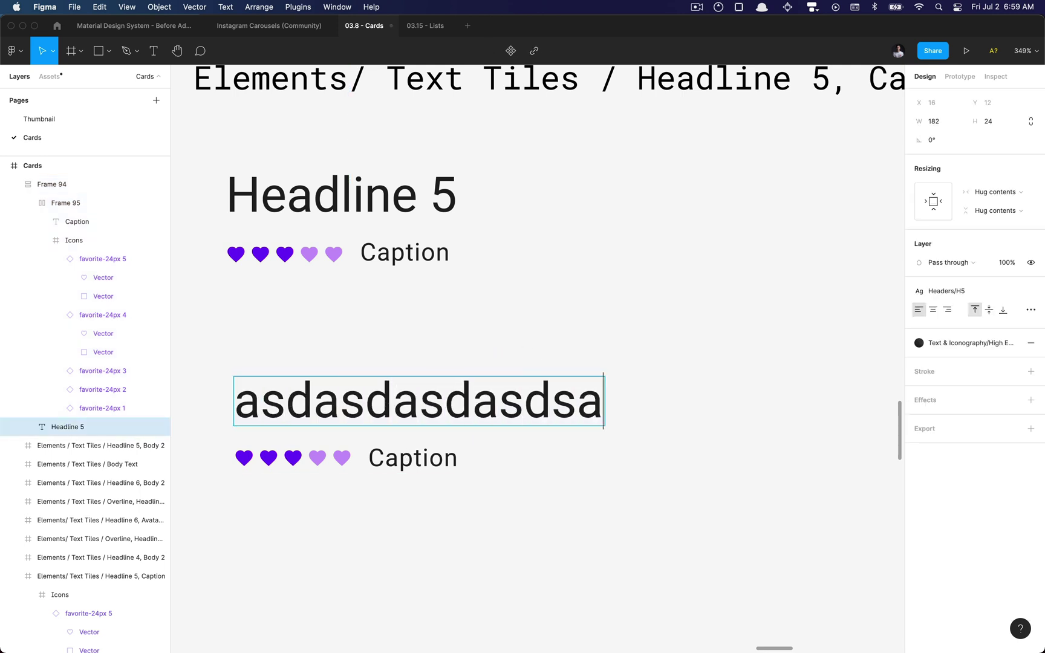
{"action": "key", "text": "super+z"}
{"action": "key", "text": "Escape"}
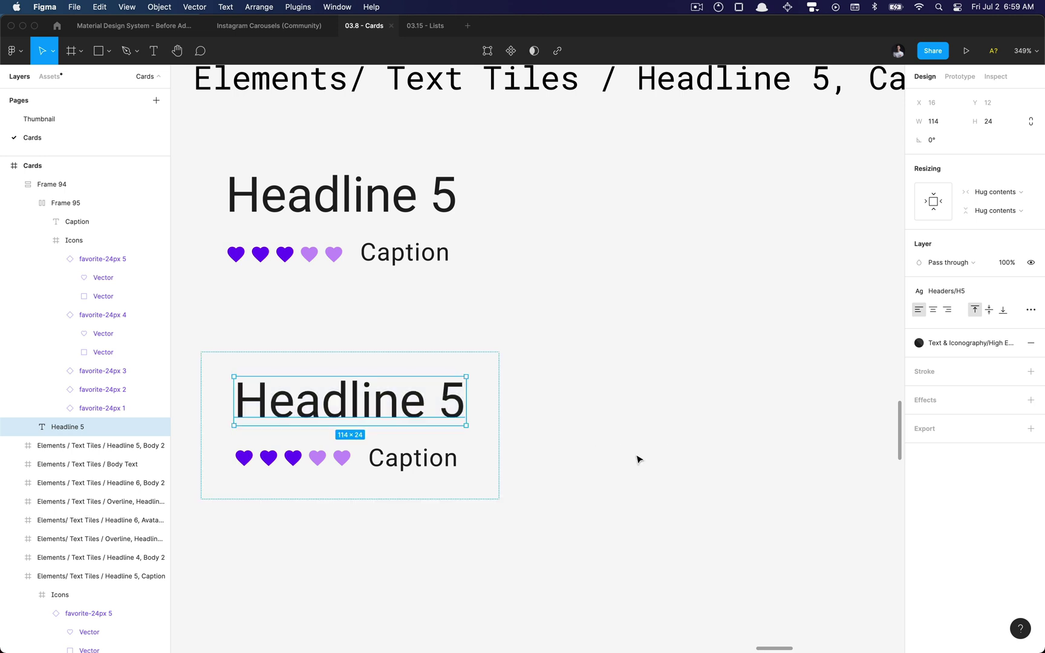
- Compare the rebuilt frame's size and layout settings with those of the original Headline 5, Caption tile
{"action": "left_click", "coordinate": [609, 460]}
{"action": "left_click", "coordinate": [466, 426]}
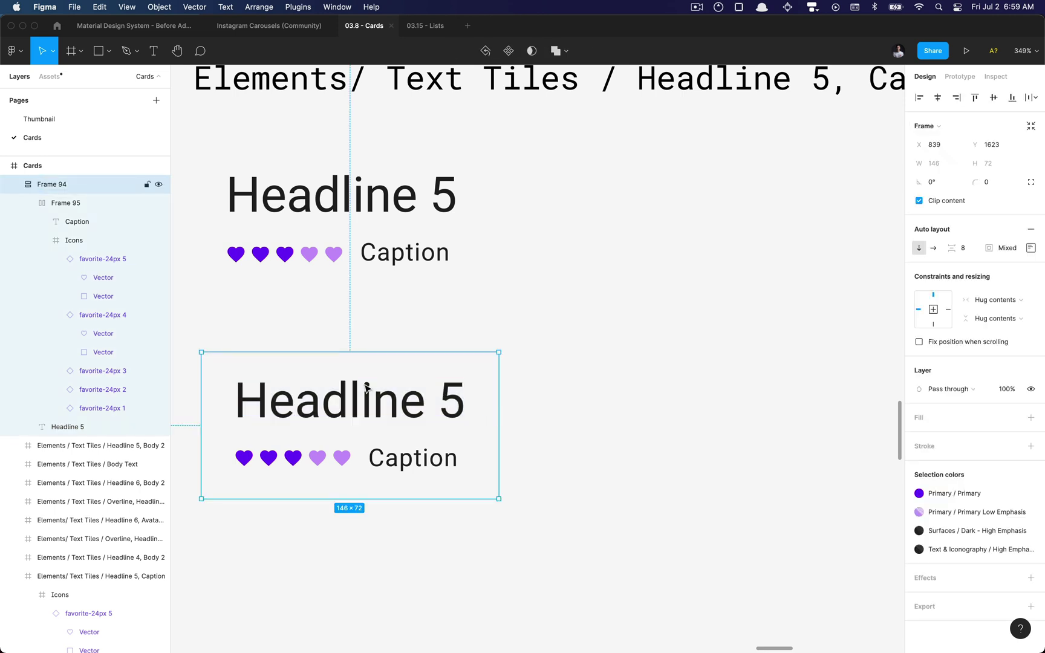
{"action": "scroll", "coordinate": [366, 386], "scroll_direction": "down", "scroll_amount": 4}
{"action": "scroll", "coordinate": [366, 386], "scroll_direction": "up", "scroll_amount": 3}
{"action": "left_click", "coordinate": [398, 296]}
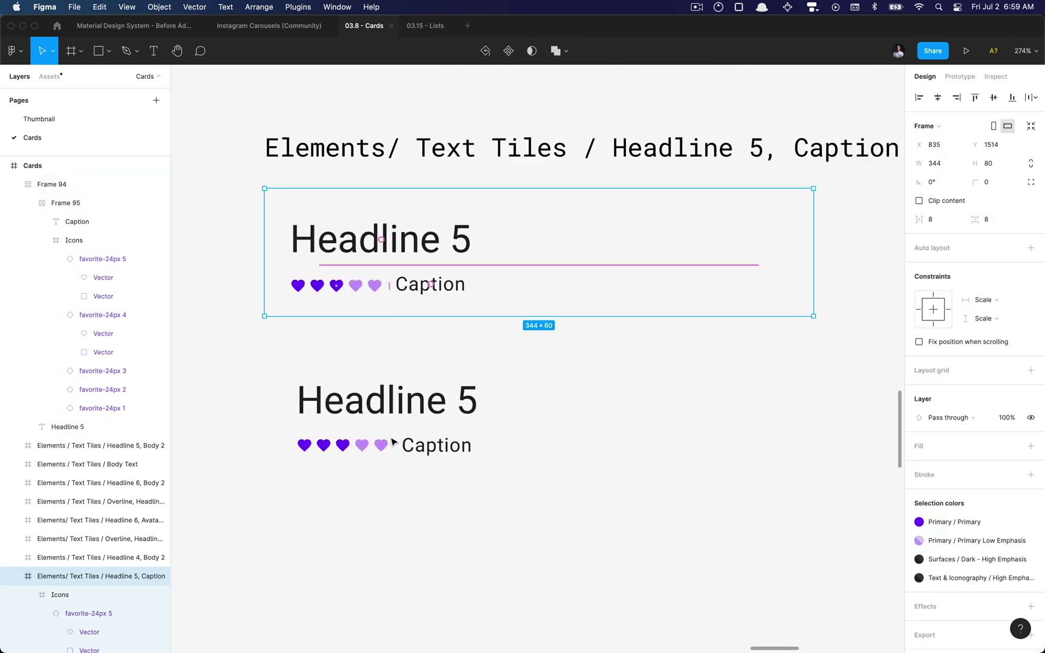
{"action": "left_click", "coordinate": [403, 422]}
{"action": "scroll", "coordinate": [401, 418], "scroll_direction": "down", "scroll_amount": 3}
{"action": "scroll", "coordinate": [401, 419], "scroll_direction": "up", "scroll_amount": 2}
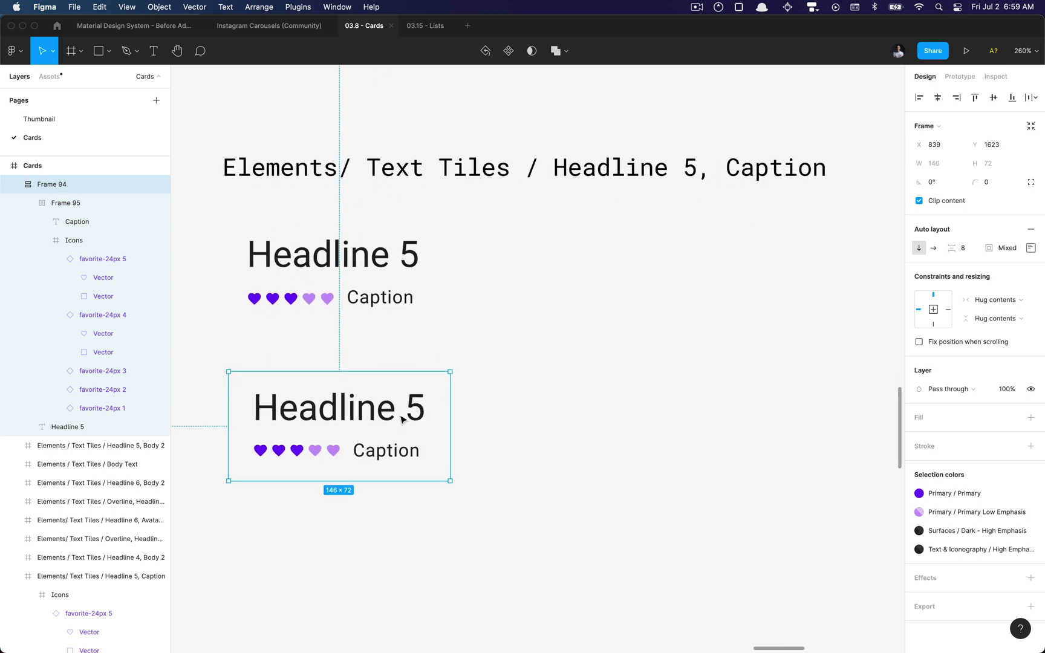
- Try moving the headline below the heart and caption row, and move it back above the row
{"action": "left_click", "coordinate": [372, 420]}
{"action": "key", "text": "Down"}
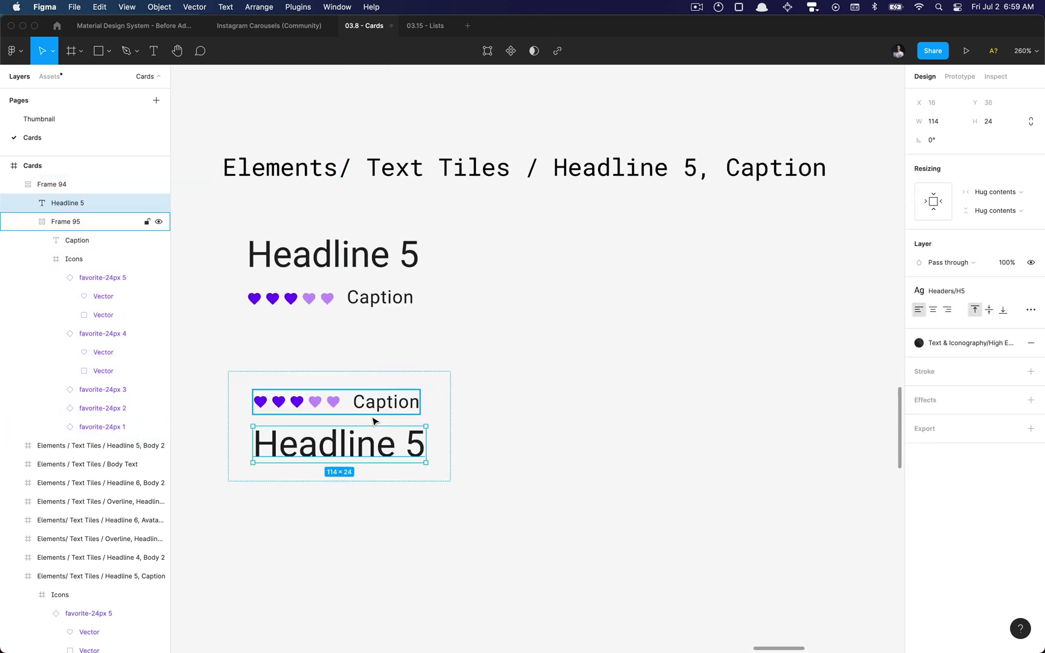
{"action": "key", "text": "Up"}
{"action": "left_click", "coordinate": [377, 451]}
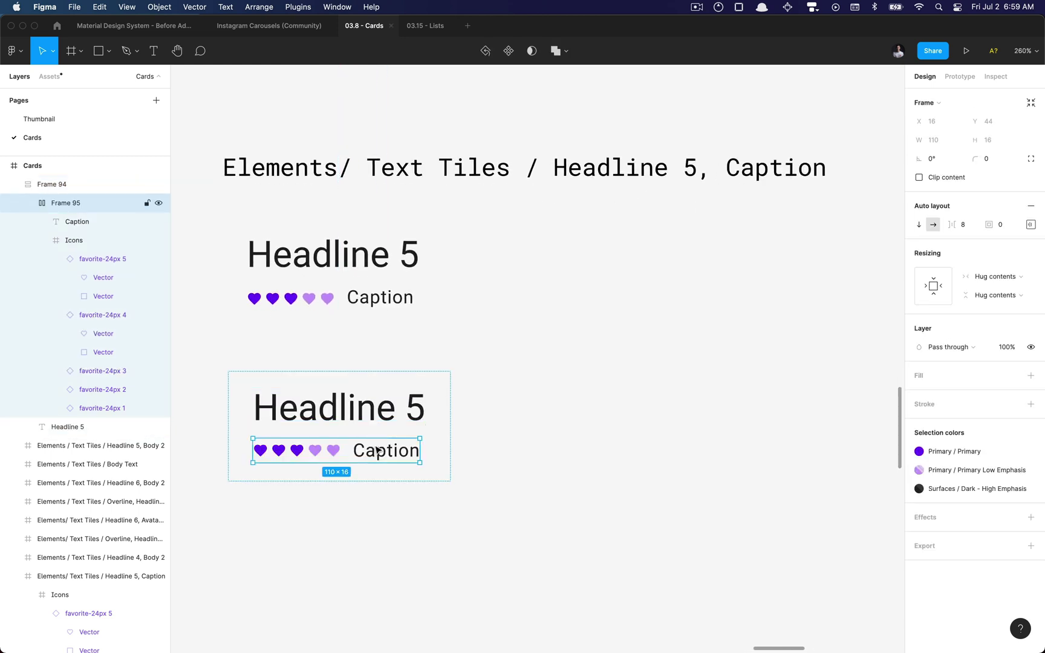
{"action": "left_click", "coordinate": [377, 451]}
{"action": "left_click", "coordinate": [536, 407]}
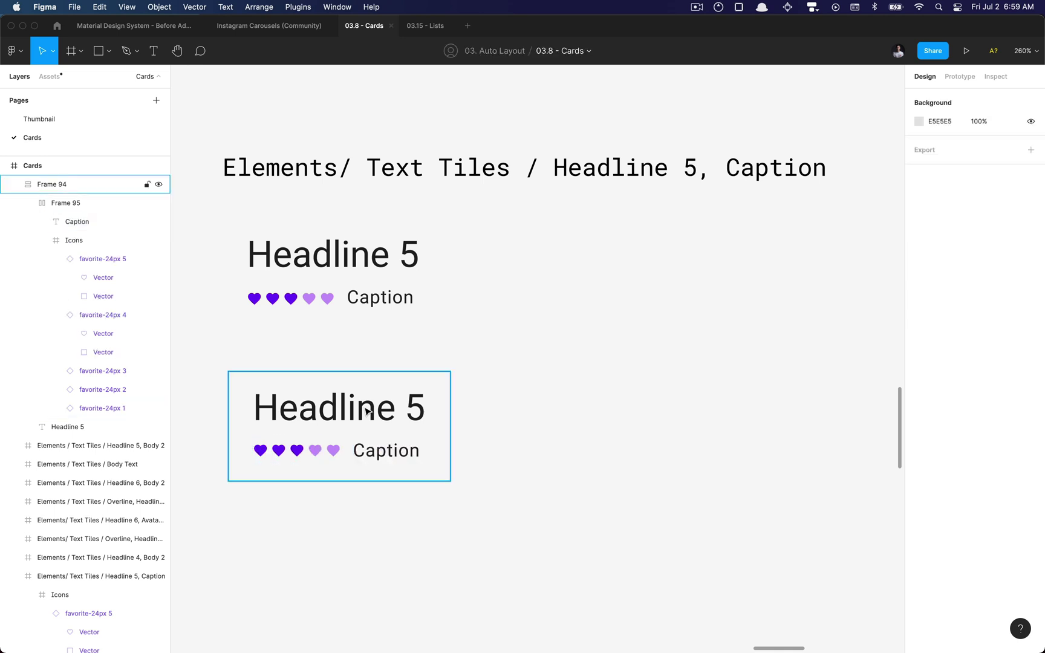
{"action": "left_click", "coordinate": [365, 411]}
{"action": "double_click", "coordinate": [366, 411]}
{"action": "key", "text": "Escape"}
{"action": "left_click", "coordinate": [494, 406]}
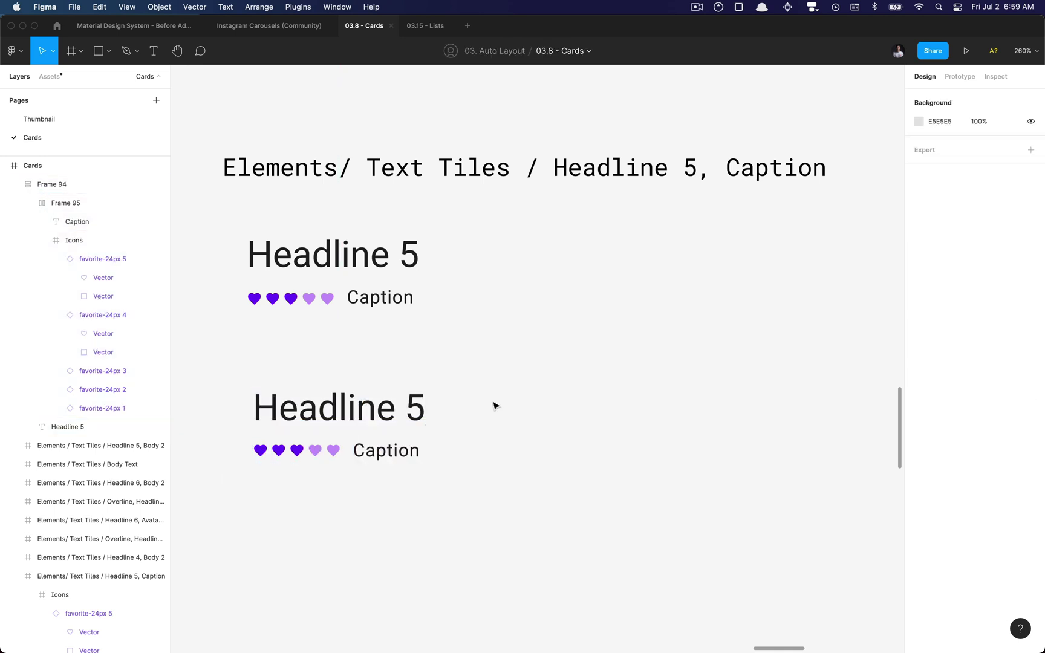
- Rename the rebuilt headline and heart row frame as "Elements/ Text Tiles / Headline 5, Caption", copying the original tile's name
{"action": "left_click", "coordinate": [381, 404]}
{"action": "scroll", "coordinate": [381, 399], "scroll_direction": "down", "scroll_amount": 3}
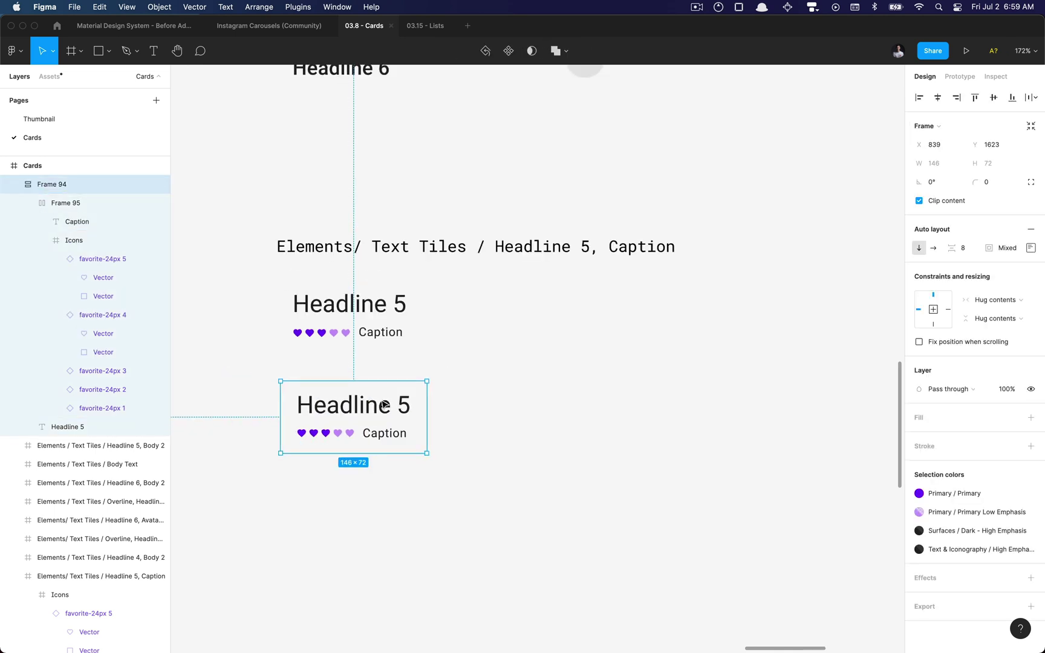
{"action": "left_click", "coordinate": [379, 303]}
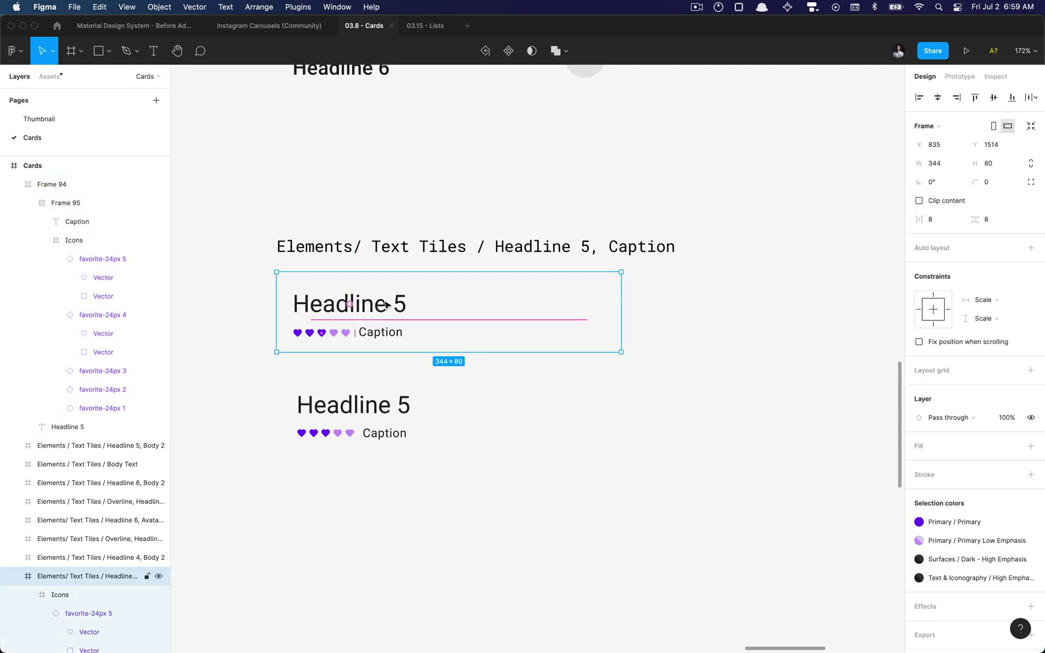
{"action": "key", "text": "super+r"}
{"action": "key", "text": "super+c"}
{"action": "scroll", "coordinate": [89, 484], "scroll_direction": "down", "scroll_amount": 3}
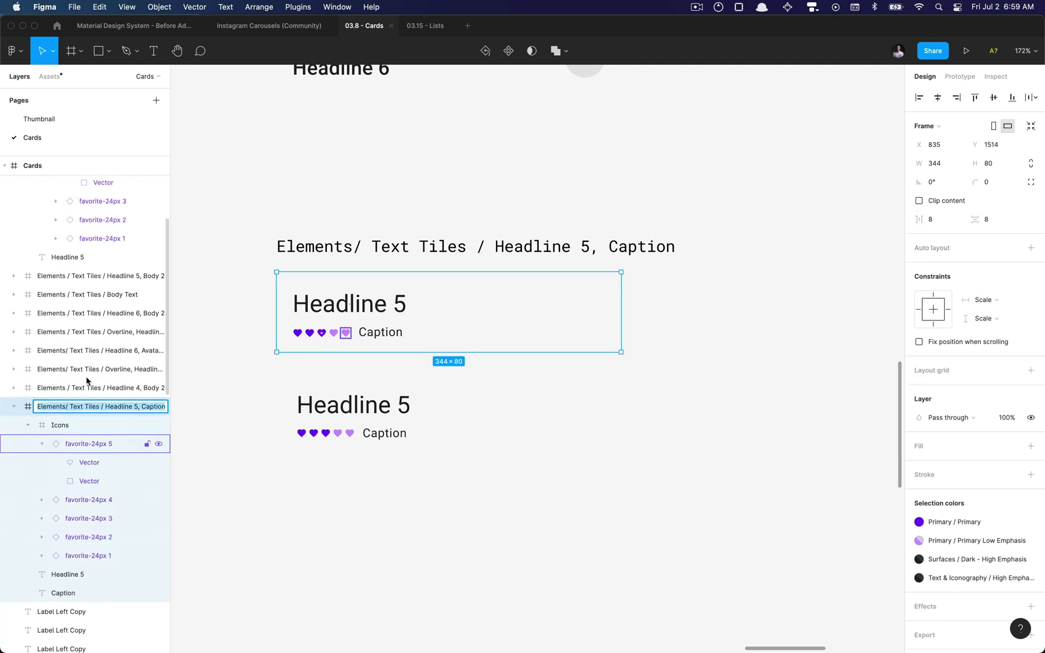
{"action": "left_click", "coordinate": [325, 429]}
{"action": "key", "text": "super+r"}
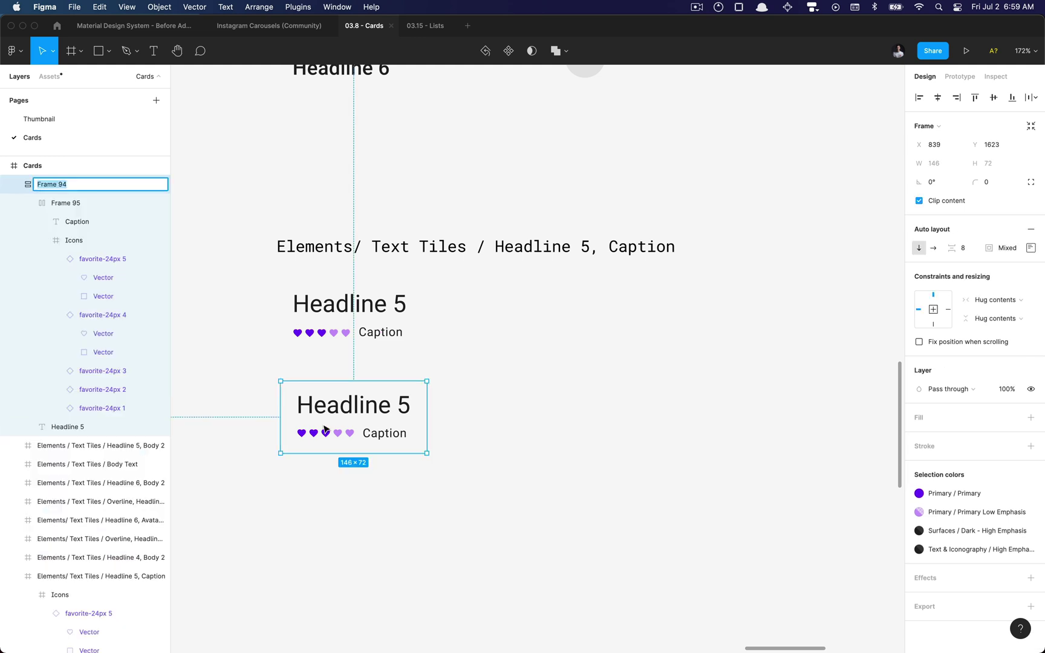
{"action": "key", "text": "super+v"}
{"action": "key", "text": "Return"}
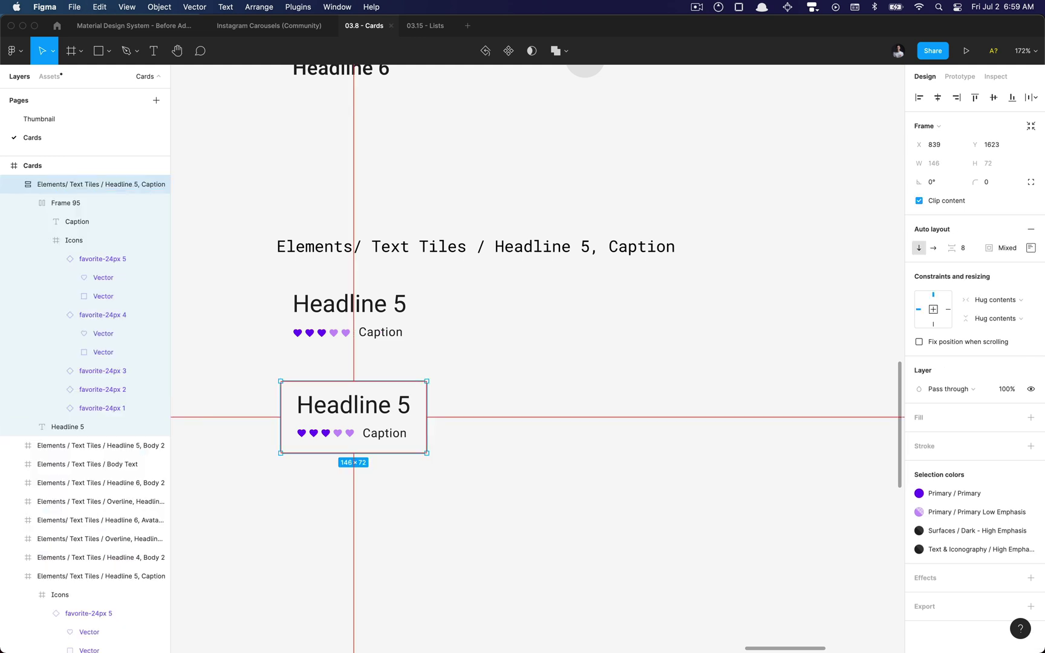
- Turn the rebuilt Headline 5, Caption frame into a component
{"action": "key", "text": "super+alt+k"}
{"action": "scroll", "coordinate": [469, 417], "scroll_direction": "down", "scroll_amount": 5}
{"action": "left_click", "coordinate": [433, 382]}
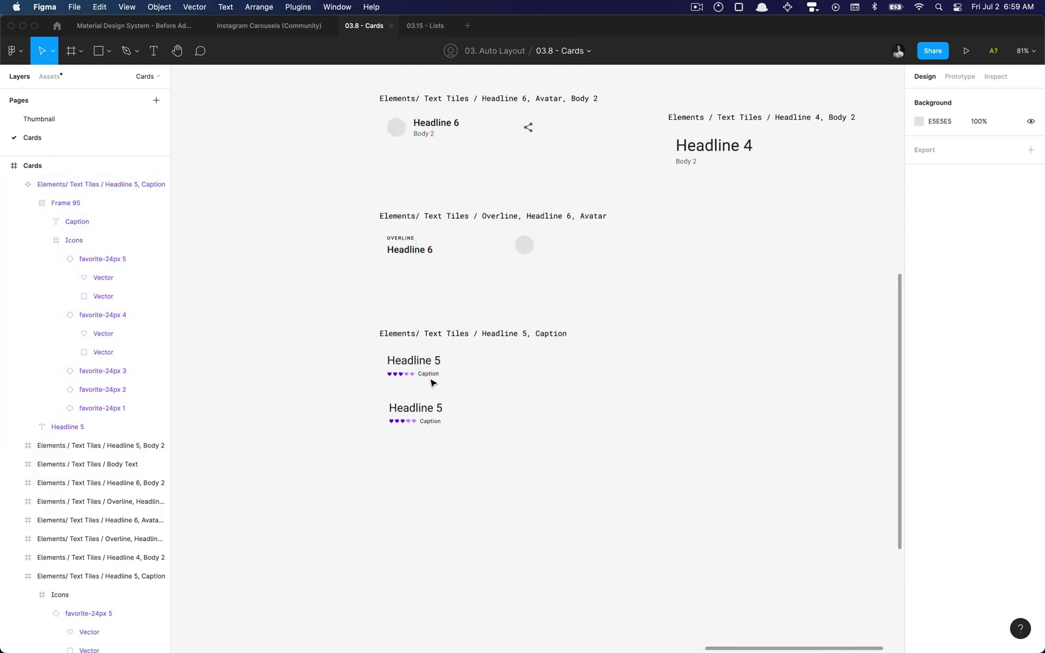
- Draw a new frame below the original Overline, Headline 6, Avatar tile and size it to 344 by 72
{"action": "scroll", "coordinate": [424, 363], "scroll_direction": "up", "scroll_amount": 3}
{"action": "left_click", "coordinate": [410, 362]}
{"action": "scroll", "coordinate": [409, 361], "scroll_direction": "up", "scroll_amount": 5}
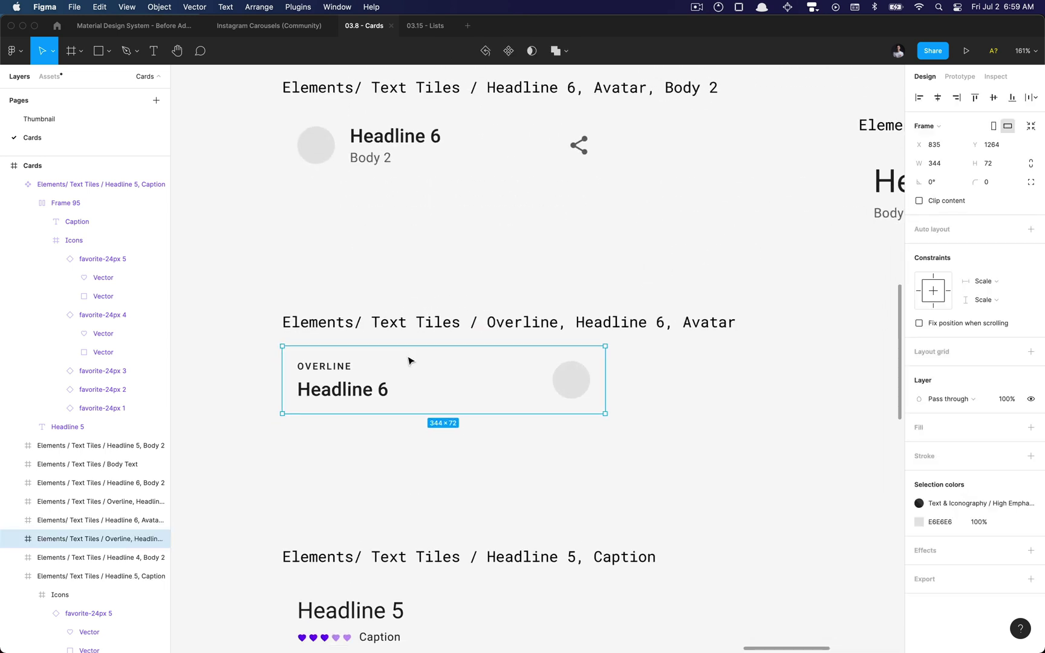
{"action": "scroll", "coordinate": [409, 361], "scroll_direction": "up", "scroll_amount": 2}
{"action": "scroll", "coordinate": [365, 422], "scroll_direction": "up", "scroll_amount": 2}
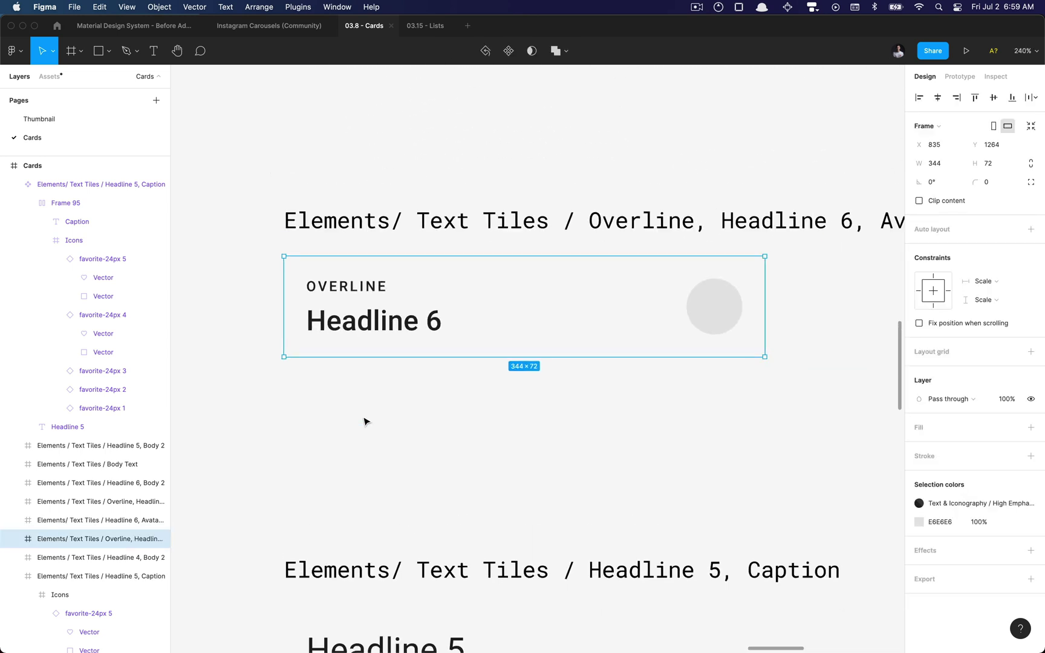
{"action": "key", "text": "f"}
{"action": "left_click_drag", "start_coordinate": [282, 385], "coordinate": [667, 474]}
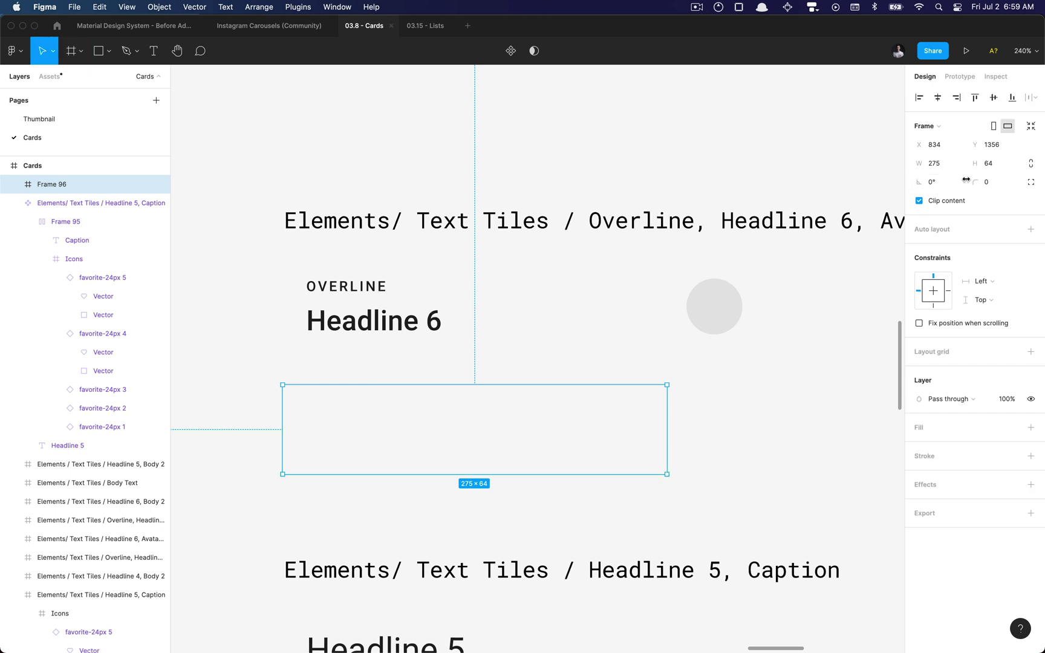
{"action": "left_click", "coordinate": [950, 163]}
{"action": "key", "text": "Tab"}
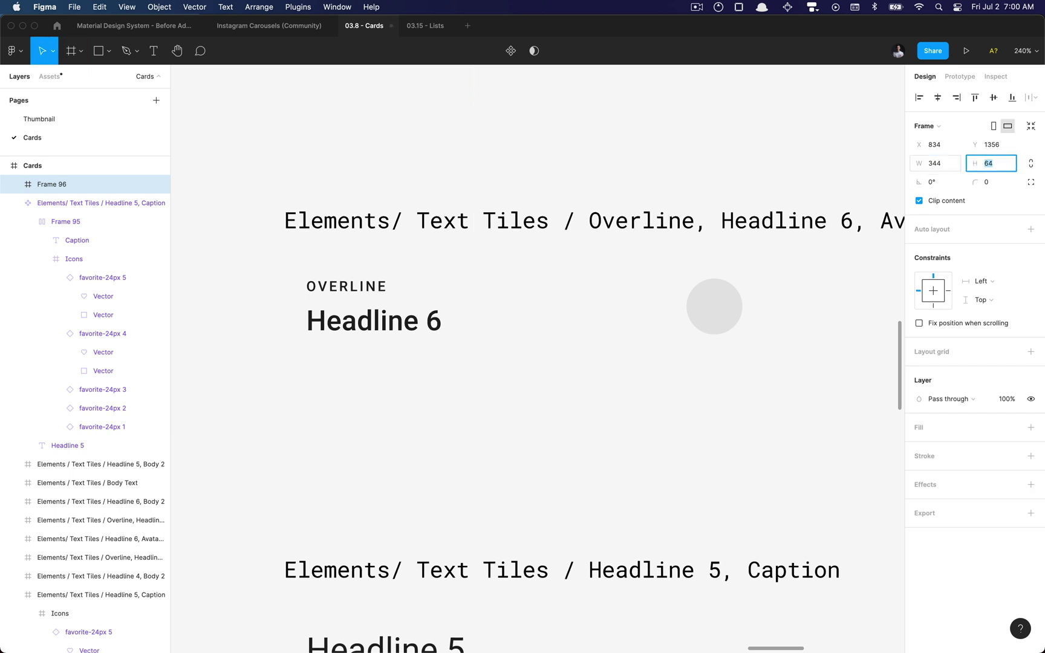
{"action": "key", "text": "Return"}
- Copy the OVERLINE text, Headline 6 text and round icon placeholder from the original tile into the new frame
{"action": "left_click", "coordinate": [369, 311]}
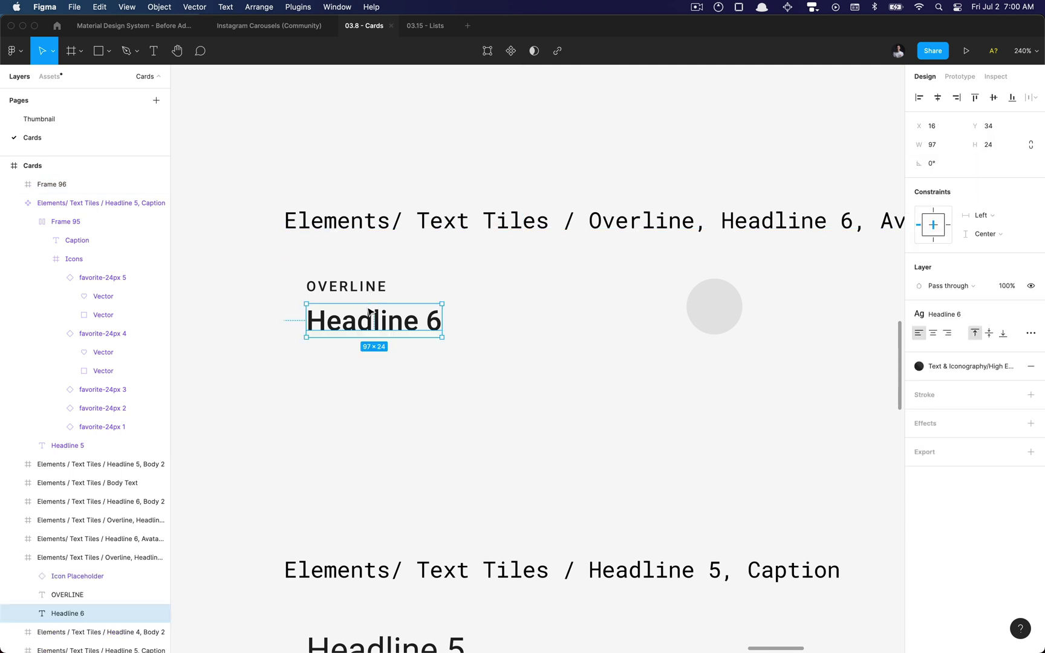
{"action": "left_click", "coordinate": [725, 324], "text": "shift"}
{"action": "left_click", "coordinate": [441, 414]}
{"action": "key", "text": "super+v"}
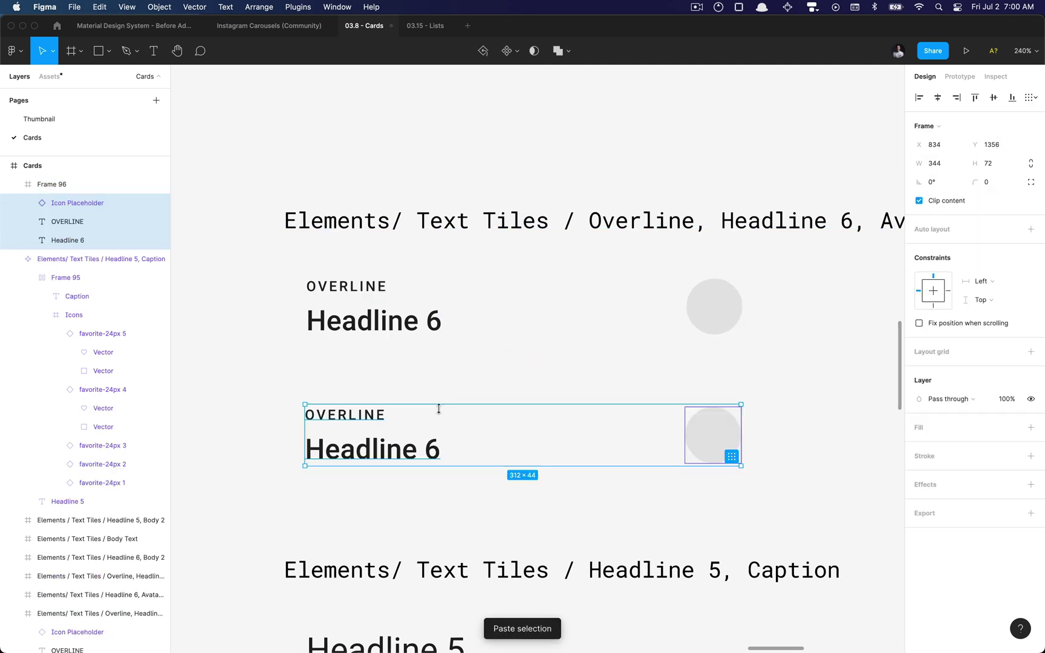
- Apply auto layout to the new frame and move Headline 6 directly beneath the OVERLINE text
{"action": "left_click", "coordinate": [479, 397]}
{"action": "key", "text": "shift+a"}
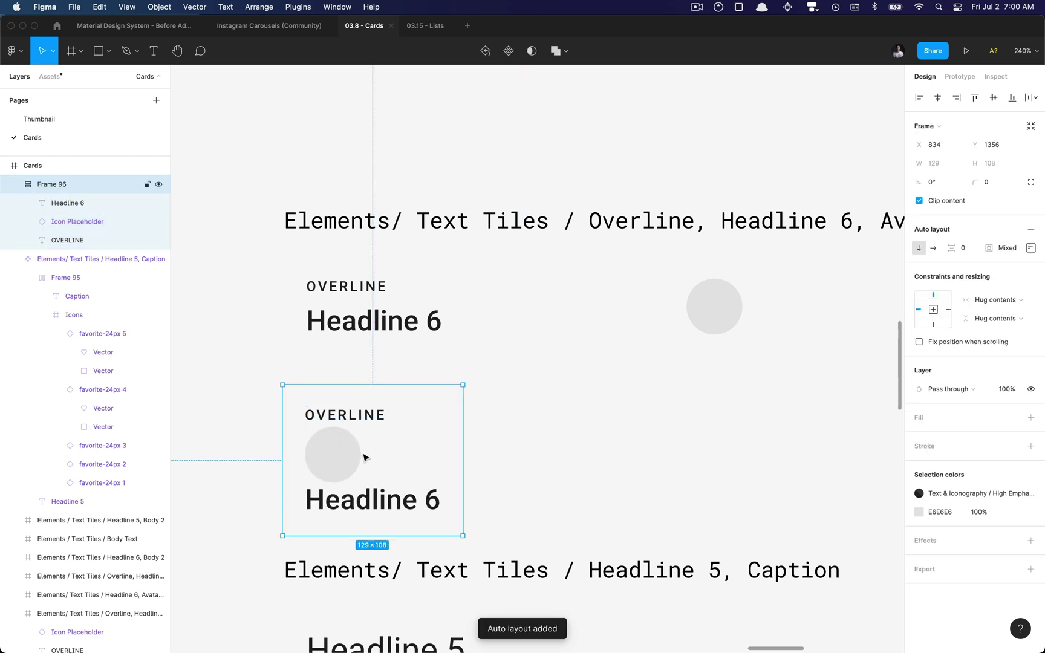
{"action": "double_click", "coordinate": [338, 502]}
{"action": "left_click_drag", "start_coordinate": [339, 499], "coordinate": [361, 410]}
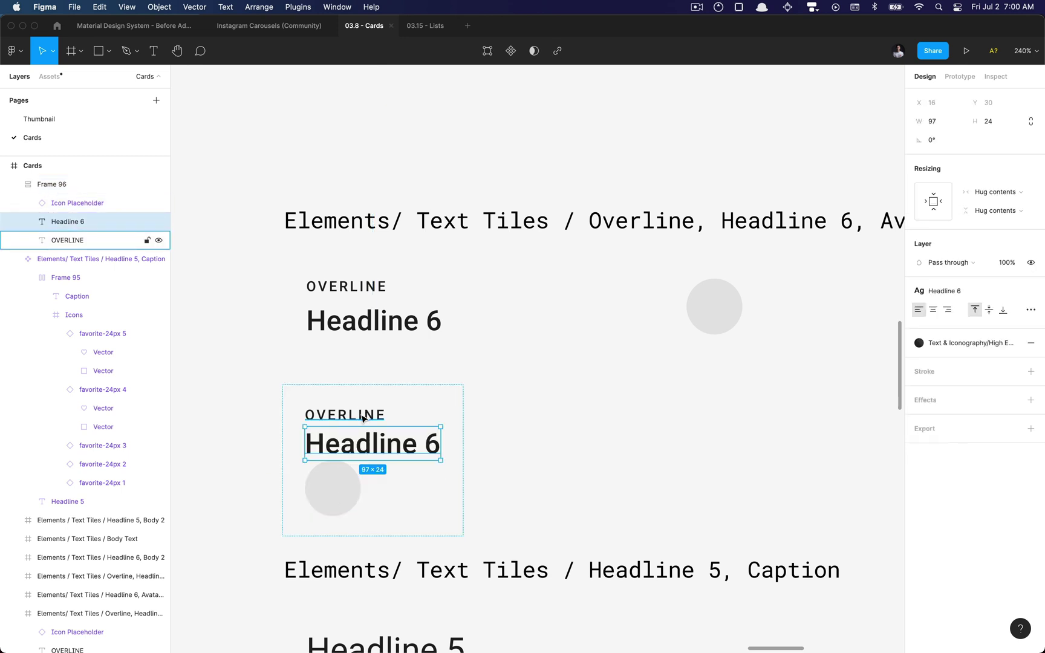
- Wrap OVERLINE and Headline 6 in a nested auto layout frame and set the outer frame's direction to horizontal
{"action": "left_click", "coordinate": [362, 416], "text": "shift"}
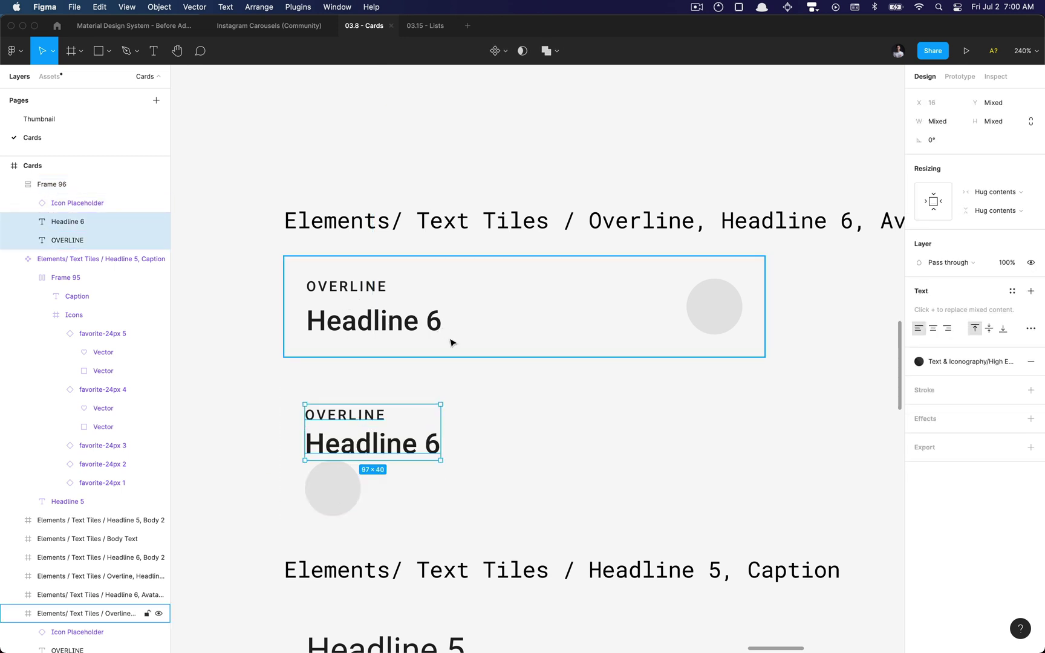
{"action": "key", "text": "shift+a"}
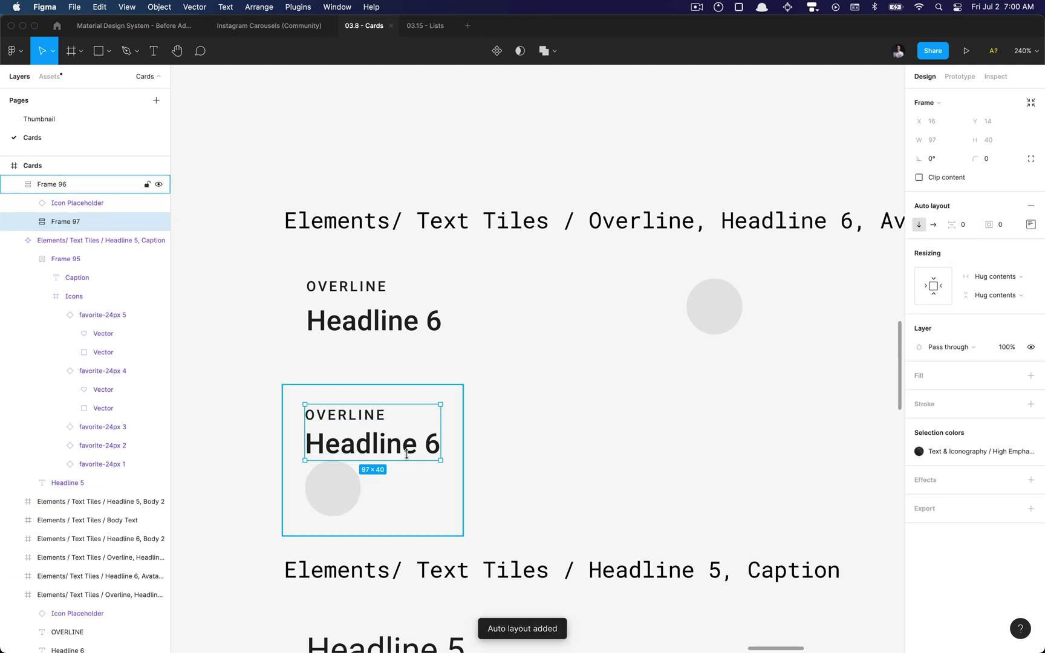
{"action": "left_click", "coordinate": [434, 485]}
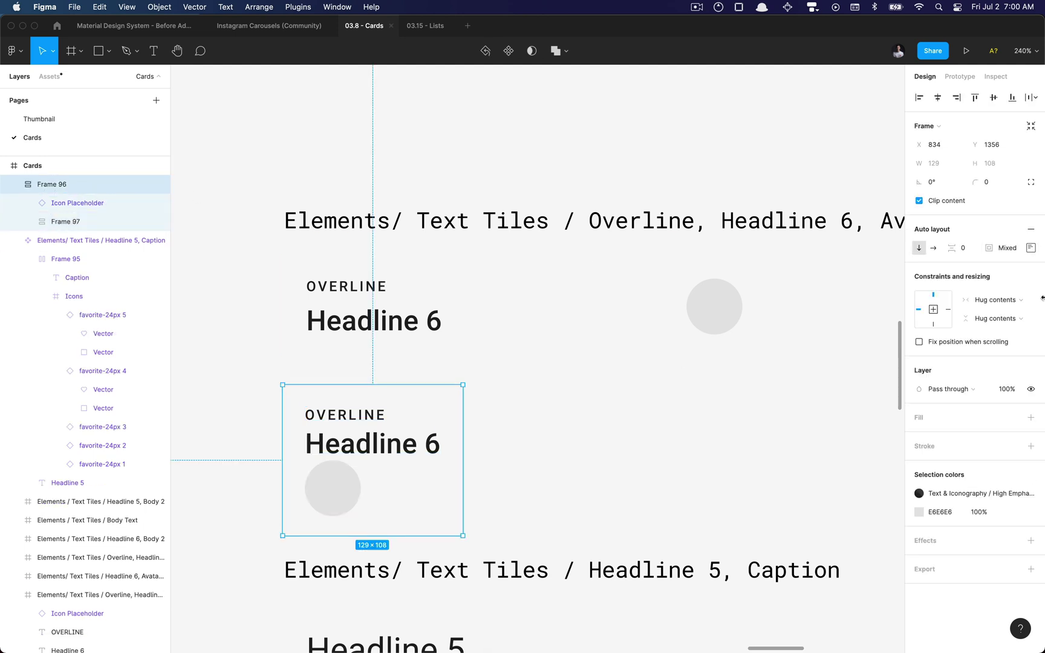
{"action": "left_click", "coordinate": [933, 248]}
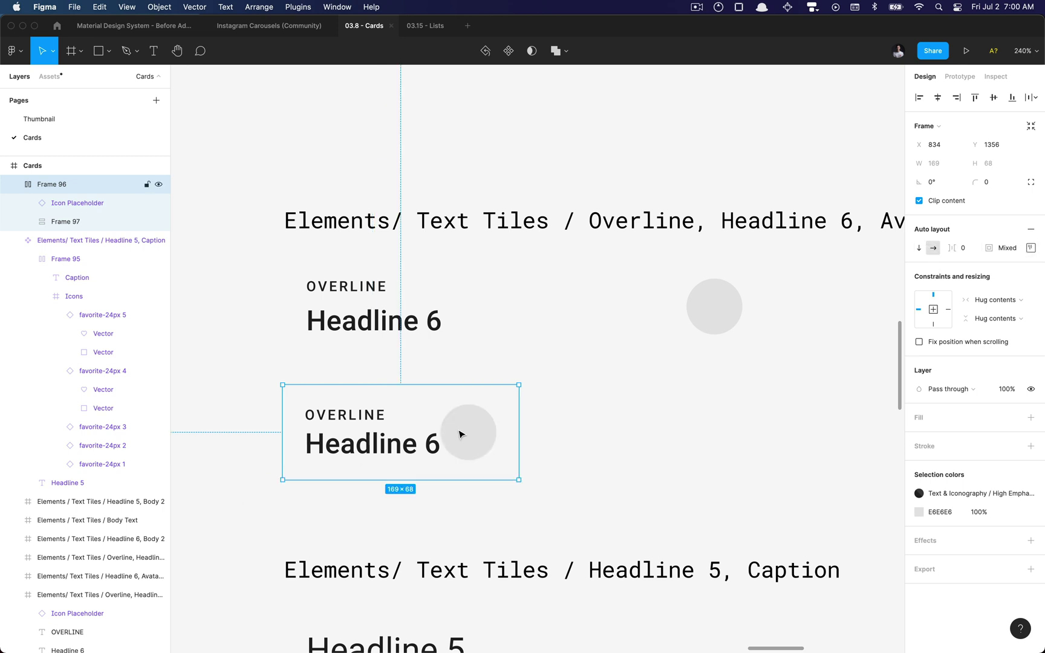
- Check the original tile's layout and set the outer frame's spacing between the text group and the icon placeholder to 175
{"action": "left_click", "coordinate": [423, 329], "text": "super"}
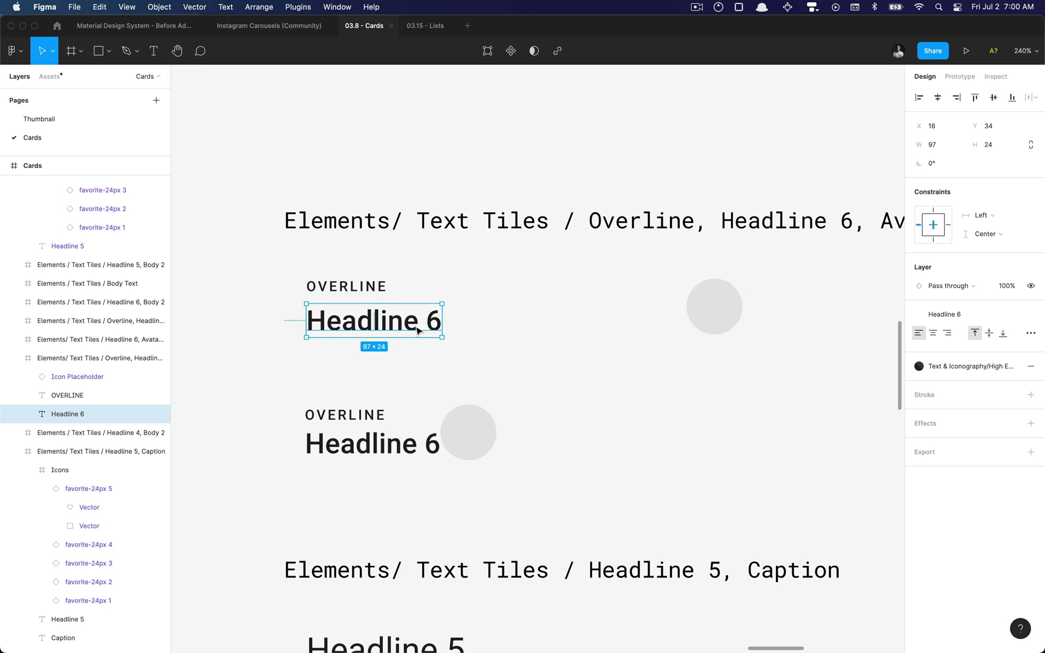
{"action": "left_click", "coordinate": [367, 295], "text": "shift"}
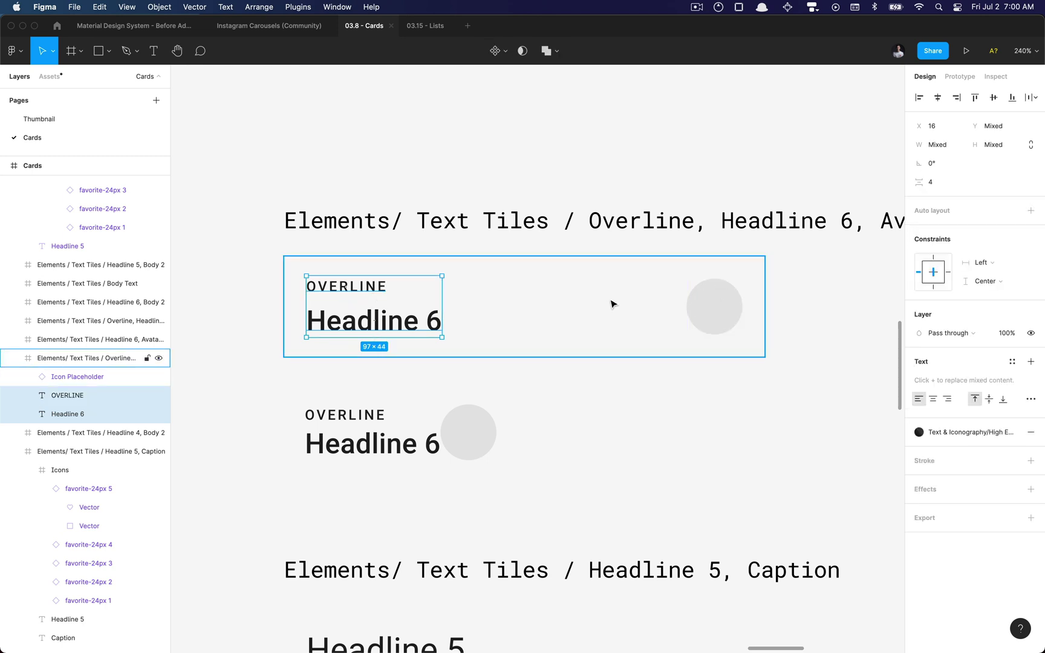
{"action": "left_click", "coordinate": [722, 308]}
{"action": "left_click", "coordinate": [508, 354]}
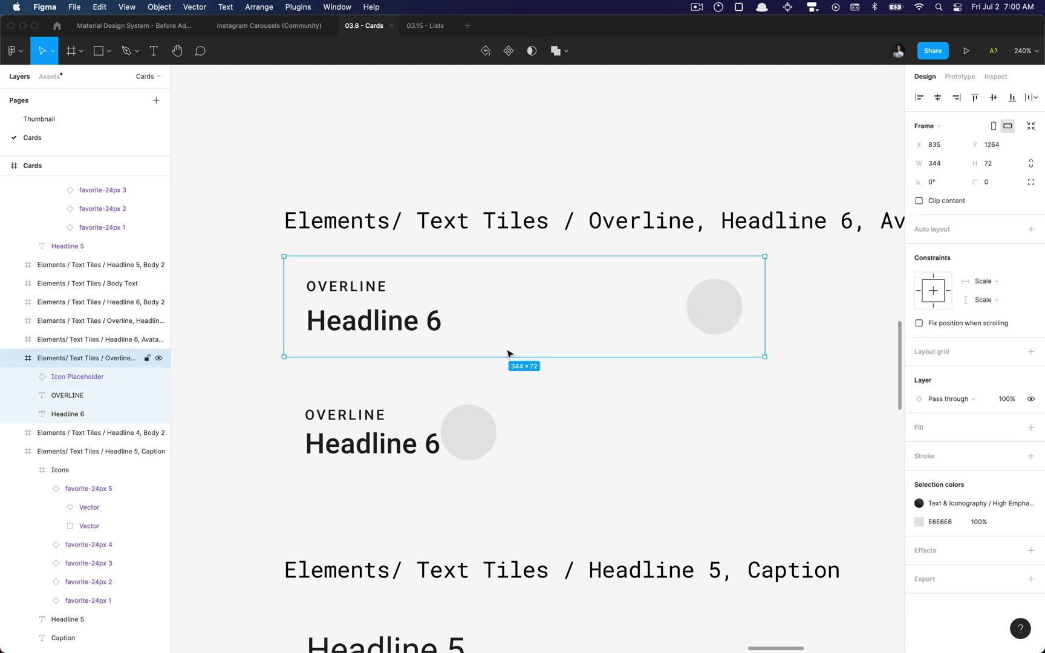
{"action": "left_click", "coordinate": [375, 442], "text": "super"}
{"action": "key", "text": "shift+Return"}
{"action": "key", "text": "shift+Return"}
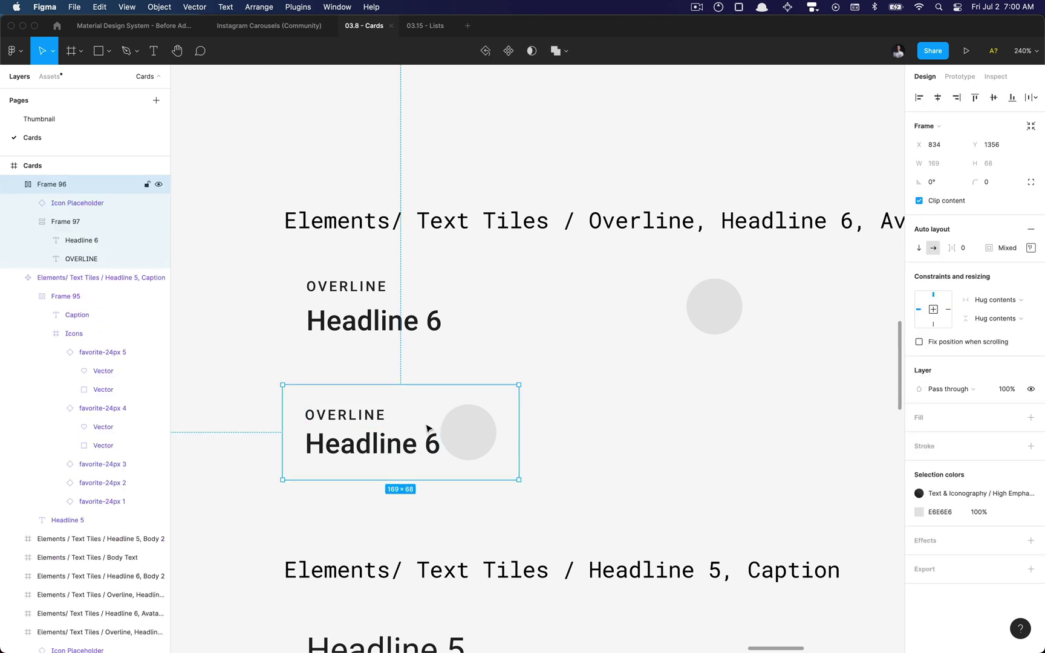
{"action": "left_click", "coordinate": [962, 249]}
{"action": "type", "text": "175"}
{"action": "key", "text": "Return"}
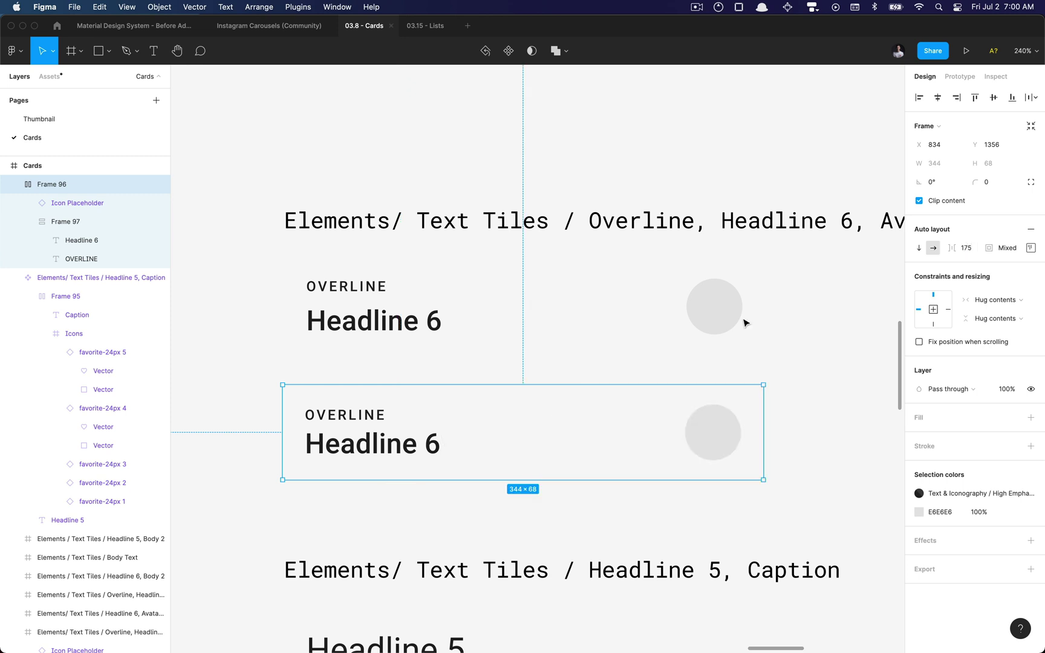
- Compare the text gap with the original tile and set the nested text frame's spacing to 4
{"action": "left_click", "coordinate": [474, 320]}
{"action": "left_click", "coordinate": [397, 439]}
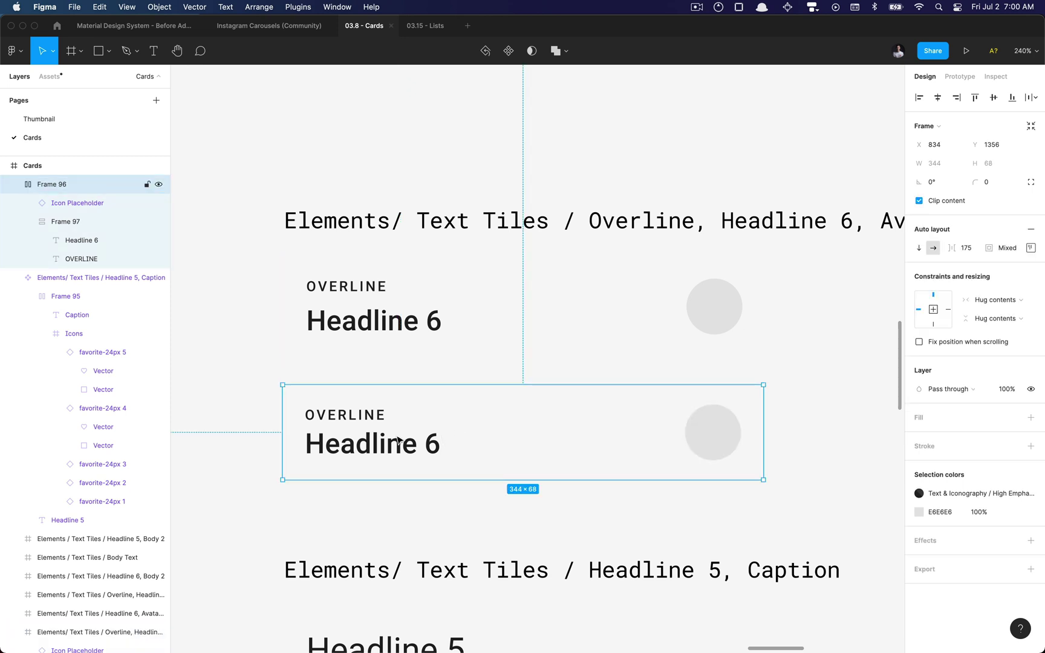
{"action": "left_click", "coordinate": [399, 448]}
{"action": "left_click", "coordinate": [379, 417], "text": "shift"}
{"action": "left_click", "coordinate": [494, 397]}
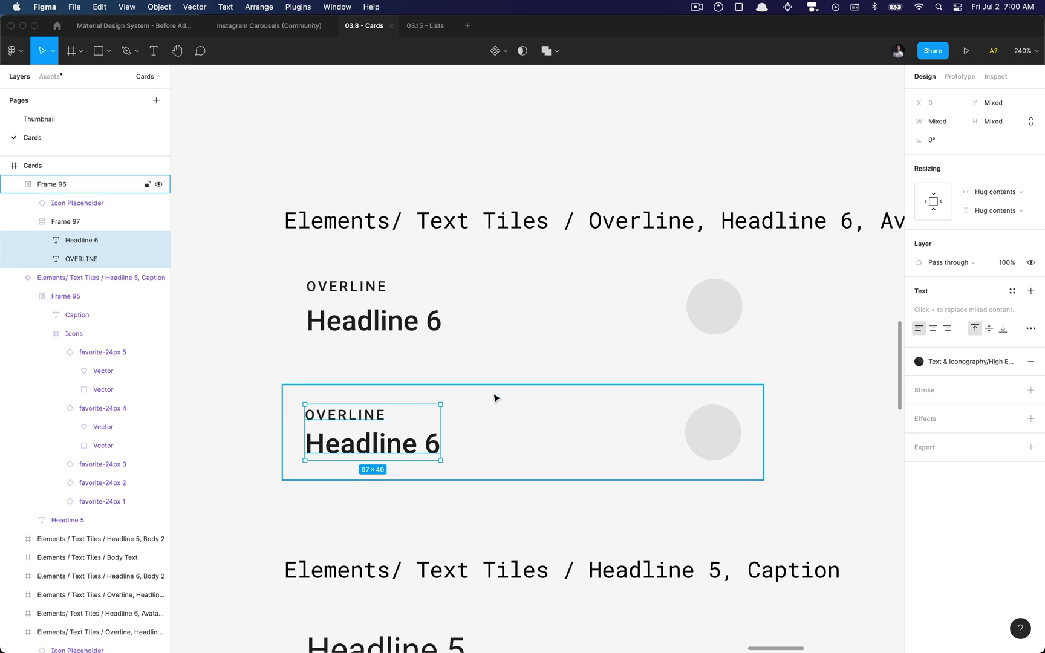
{"action": "left_click", "coordinate": [371, 320]}
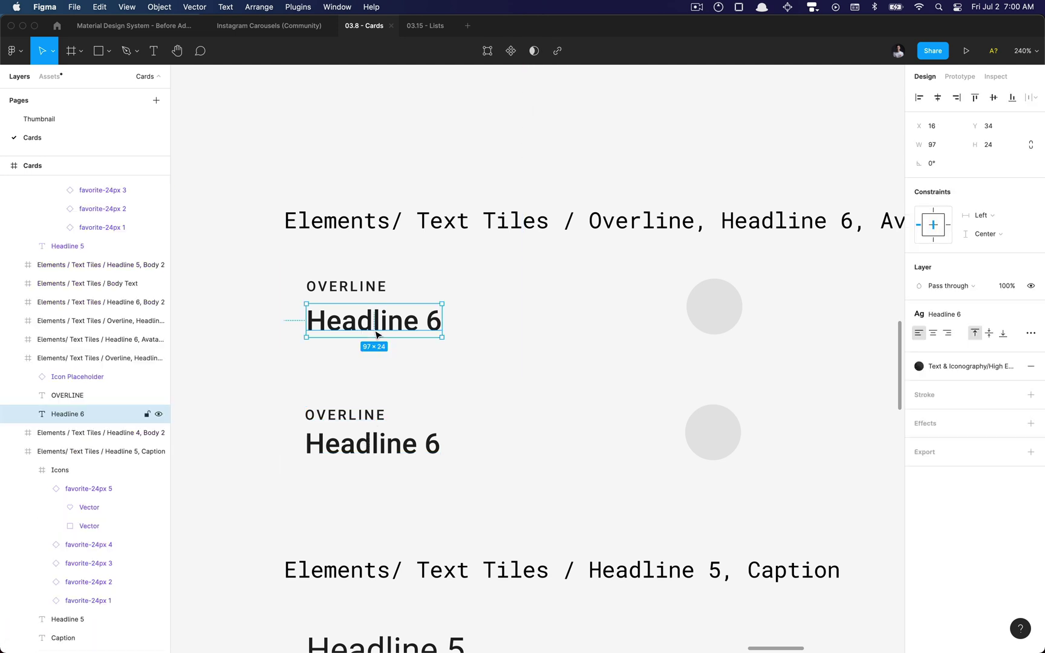
{"action": "left_click", "coordinate": [375, 466], "text": "super"}
{"action": "left_click", "coordinate": [374, 451], "text": "super"}
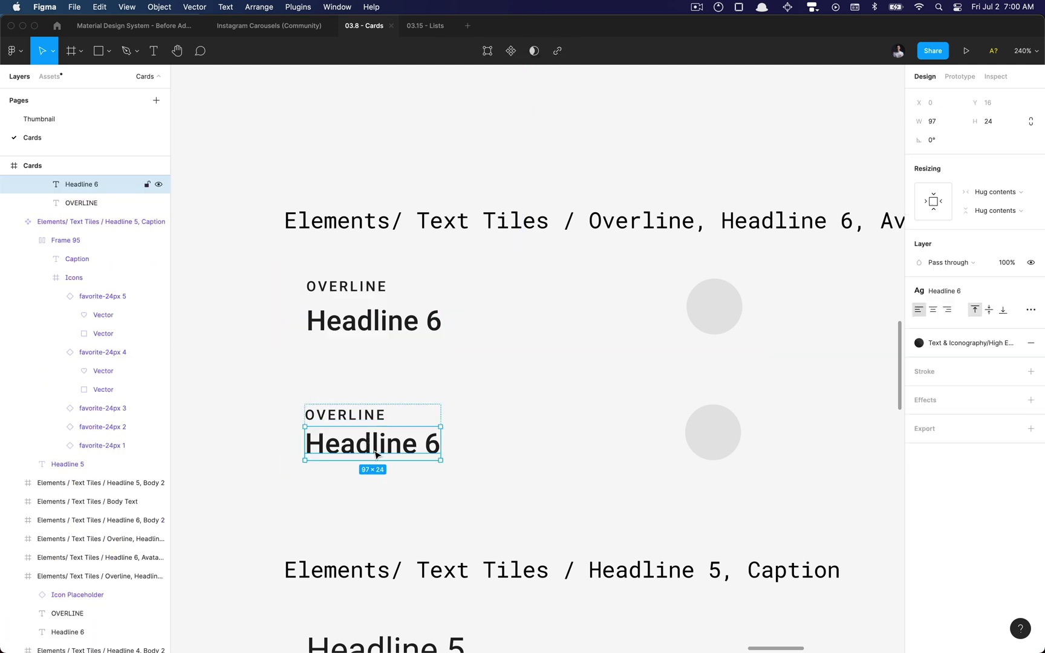
{"action": "key", "text": "shift+Return"}
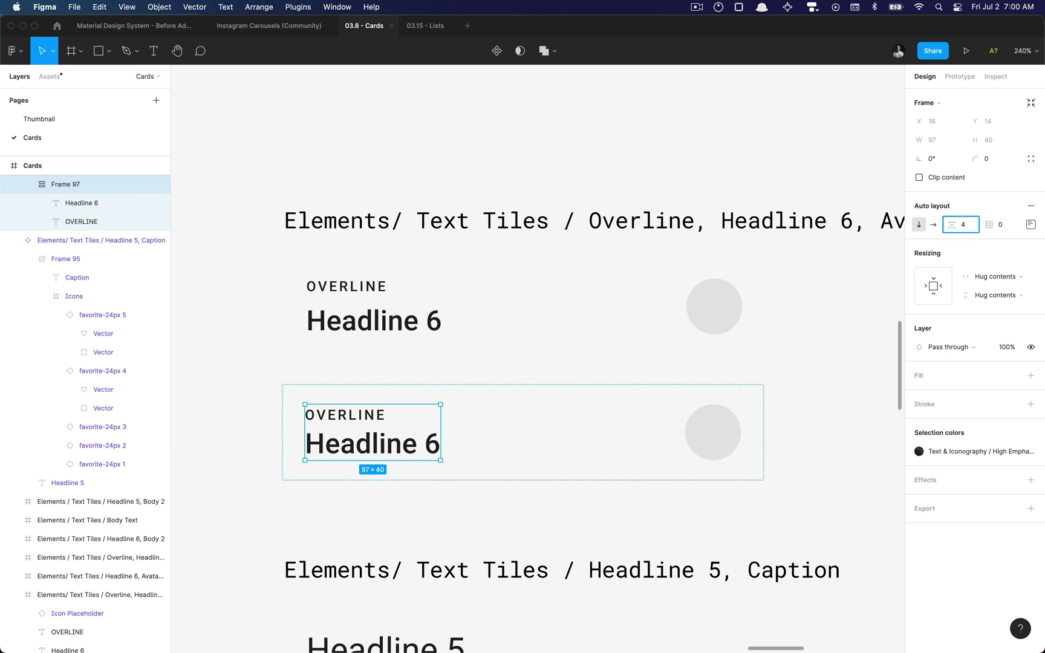
{"action": "left_click", "coordinate": [511, 457]}
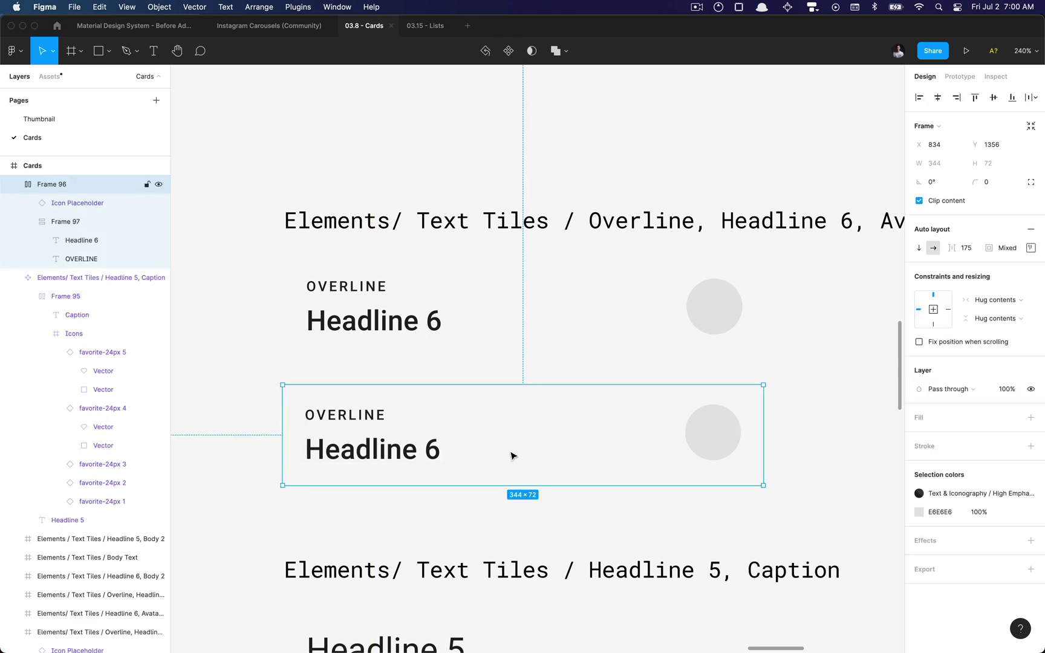
- Try swapping the text group with the icon placeholder and OVERLINE with Headline 6, restoring the original order each time
{"action": "scroll", "coordinate": [385, 443], "scroll_direction": "down", "scroll_amount": 3}
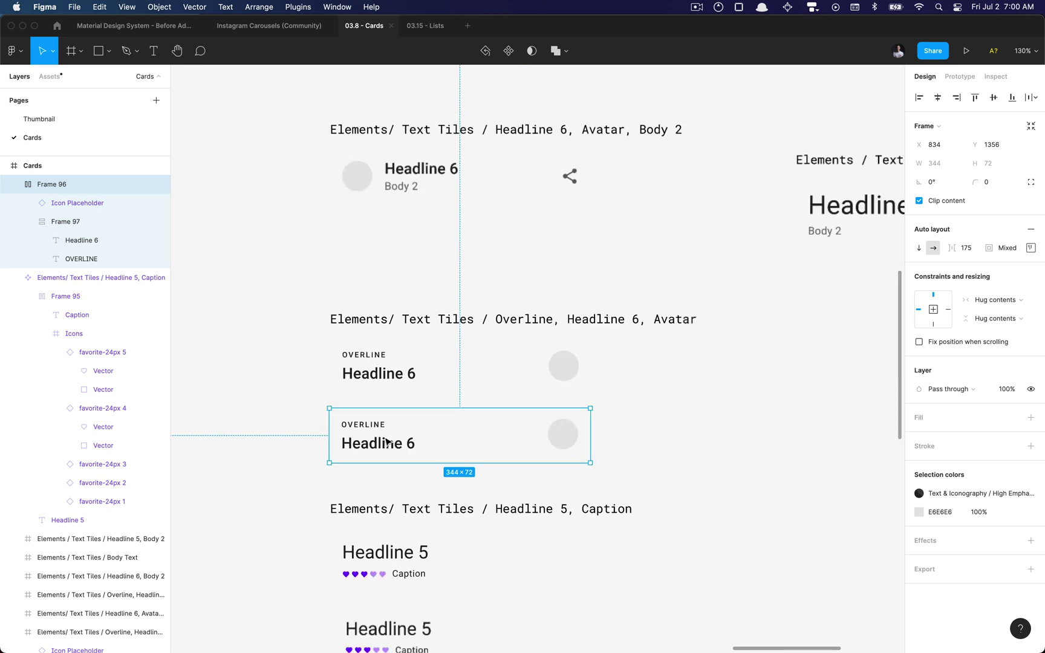
{"action": "left_click", "coordinate": [386, 443], "text": "super"}
{"action": "key", "text": "shift+Return"}
{"action": "key", "text": "Right"}
{"action": "key", "text": "Left"}
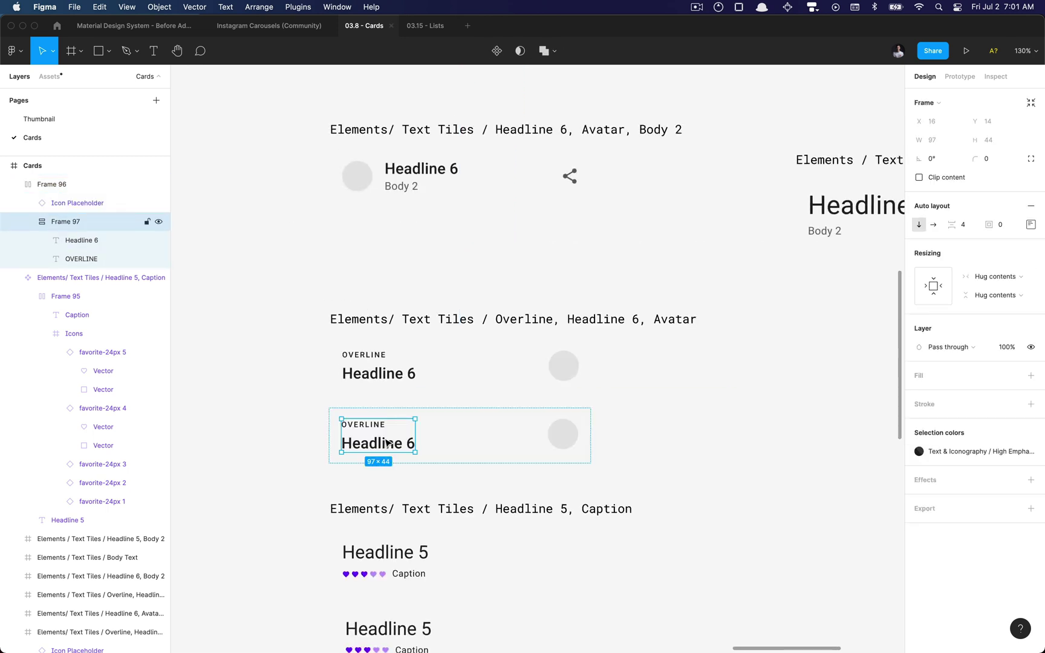
{"action": "left_click", "coordinate": [383, 427], "text": "super"}
{"action": "key", "text": "Down"}
{"action": "key", "text": "Up"}
{"action": "left_click", "coordinate": [476, 452]}
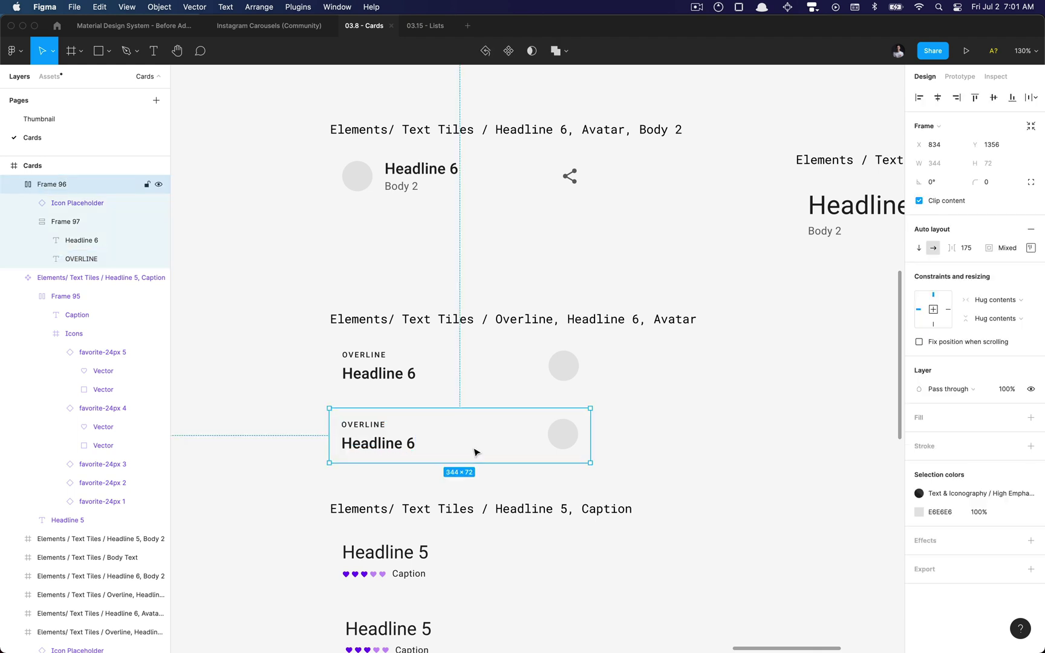
- Rename the rebuilt overline and avatar frame with the original tile's name, "Elements/ Text Tiles / Overline, Headline 6, Avatar"
{"action": "scroll", "coordinate": [476, 451], "scroll_direction": "down", "scroll_amount": 5}
{"action": "left_click", "coordinate": [418, 378]}
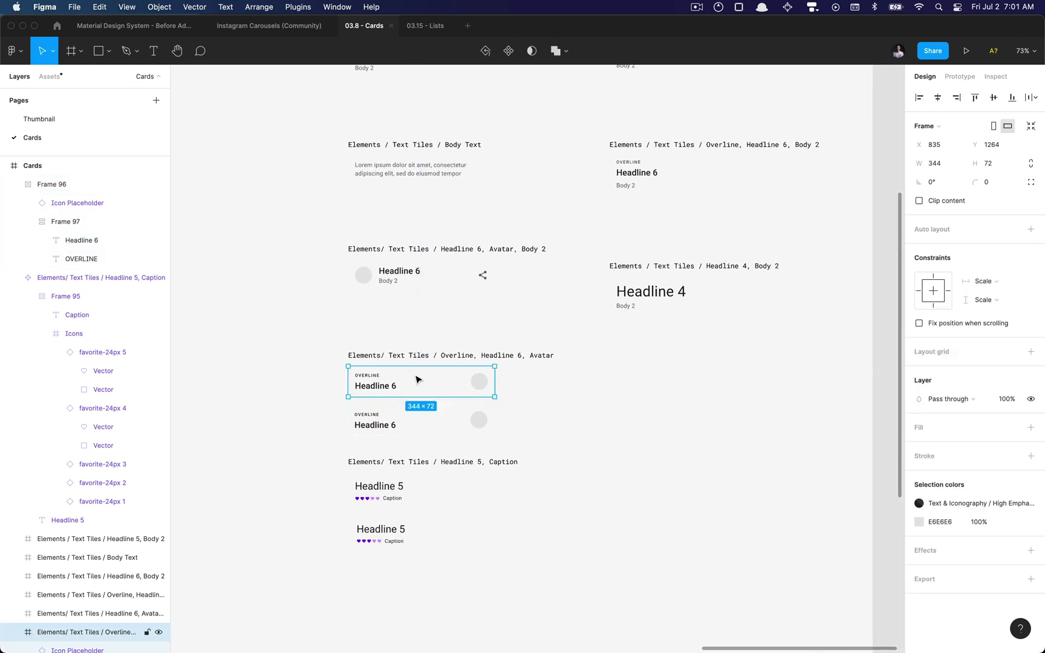
{"action": "left_click", "coordinate": [407, 428]}
{"action": "key", "text": "super+r"}
{"action": "type", "text": "Elements/ Text Tiles / Overline, Headline 6, Avatar"}
{"action": "key", "text": "Return"}
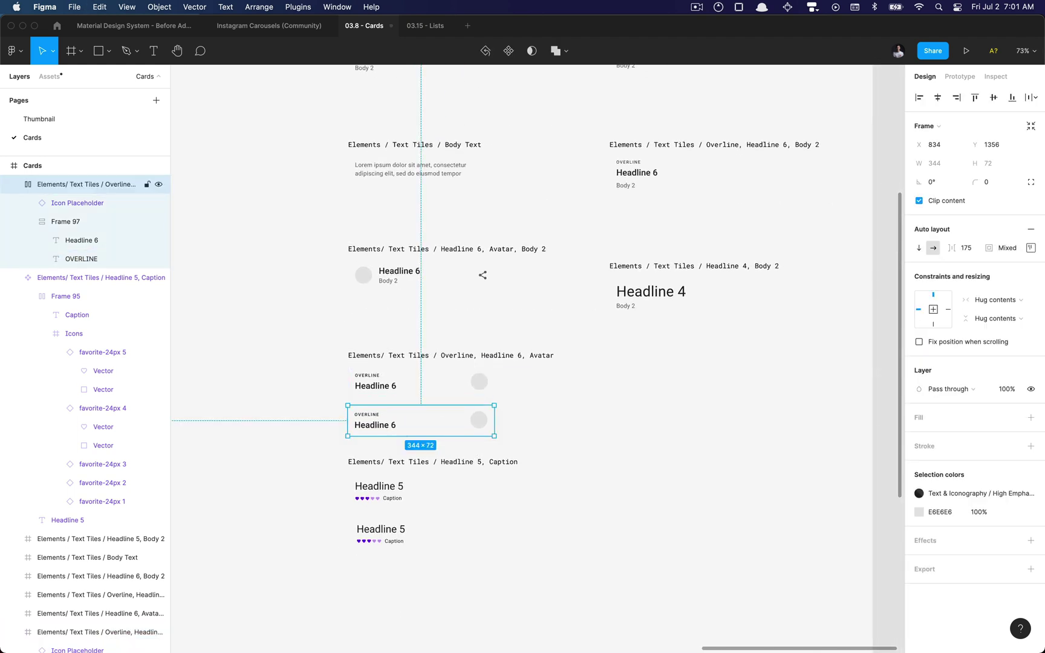
- Turn the rebuilt Overline, Headline 6, Avatar frame into a component
{"action": "key", "text": "super+alt+k"}
{"action": "left_click", "coordinate": [608, 435]}
{"action": "scroll", "coordinate": [608, 435], "scroll_direction": "up", "scroll_amount": 5}
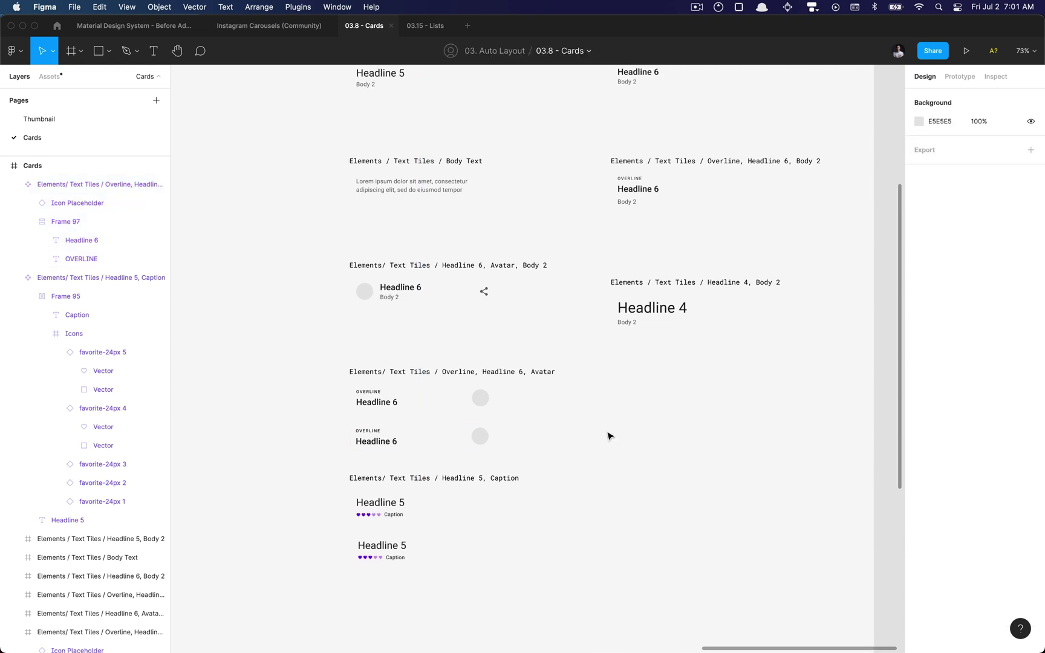
- Inspect the dimensions of the original Overline, Headline 6, Body 2 text tile
{"action": "scroll", "coordinate": [583, 346], "scroll_direction": "up", "scroll_amount": 3}
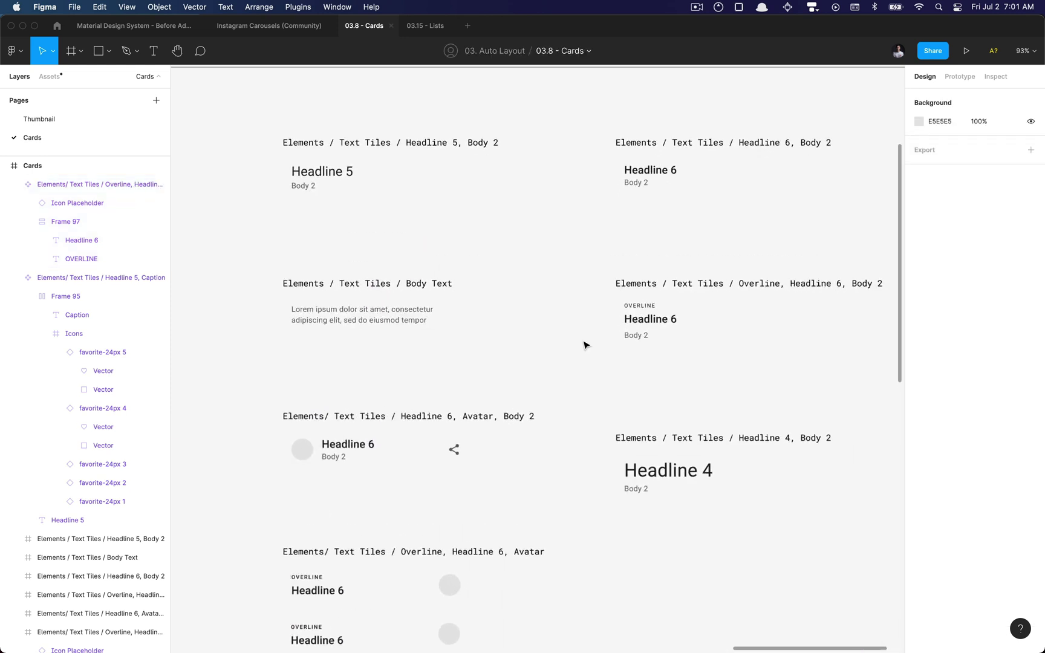
{"action": "scroll", "coordinate": [584, 345], "scroll_direction": "right", "scroll_amount": 3}
{"action": "left_click", "coordinate": [592, 324]}
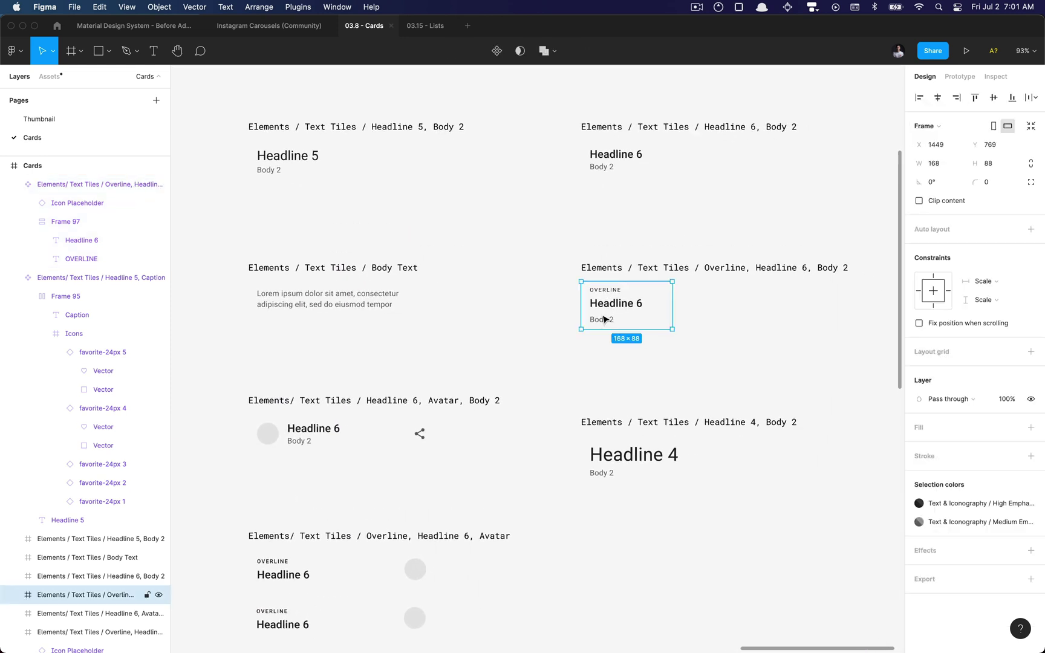
{"action": "scroll", "coordinate": [539, 329], "scroll_direction": "right", "scroll_amount": 3}
{"action": "scroll", "coordinate": [539, 329], "scroll_direction": "up", "scroll_amount": 1}
{"action": "scroll", "coordinate": [474, 337], "scroll_direction": "up", "scroll_amount": 5}
{"action": "scroll", "coordinate": [474, 337], "scroll_direction": "up", "scroll_amount": 5}
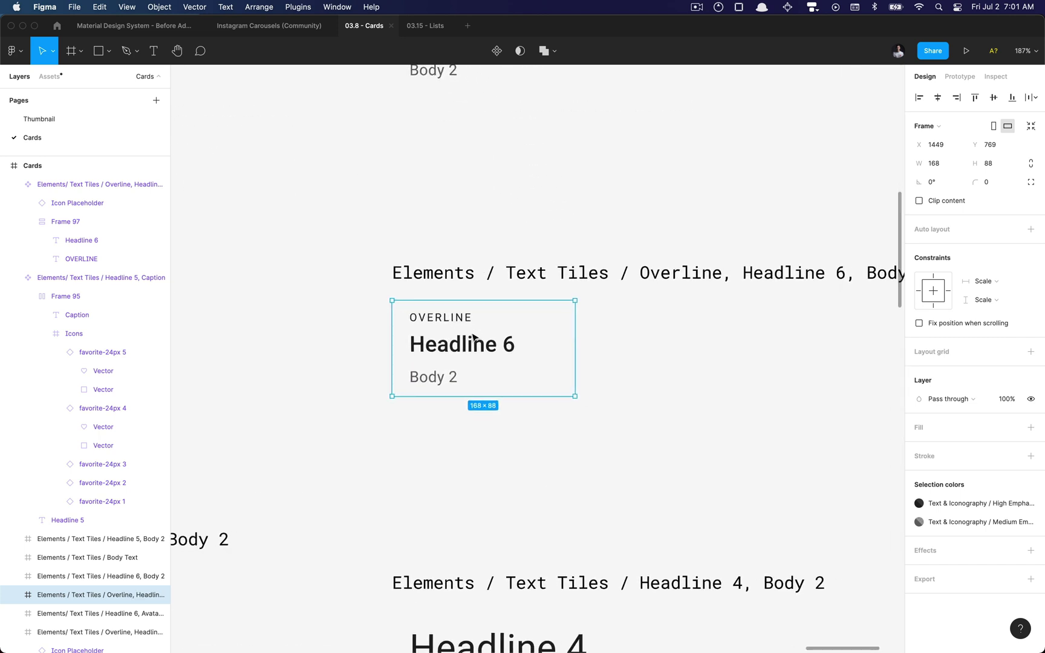
{"action": "scroll", "coordinate": [433, 330], "scroll_direction": "right", "scroll_amount": 3}
{"action": "scroll", "coordinate": [392, 390], "scroll_direction": "left", "scroll_amount": 2}
{"action": "scroll", "coordinate": [392, 390], "scroll_direction": "up", "scroll_amount": 3}
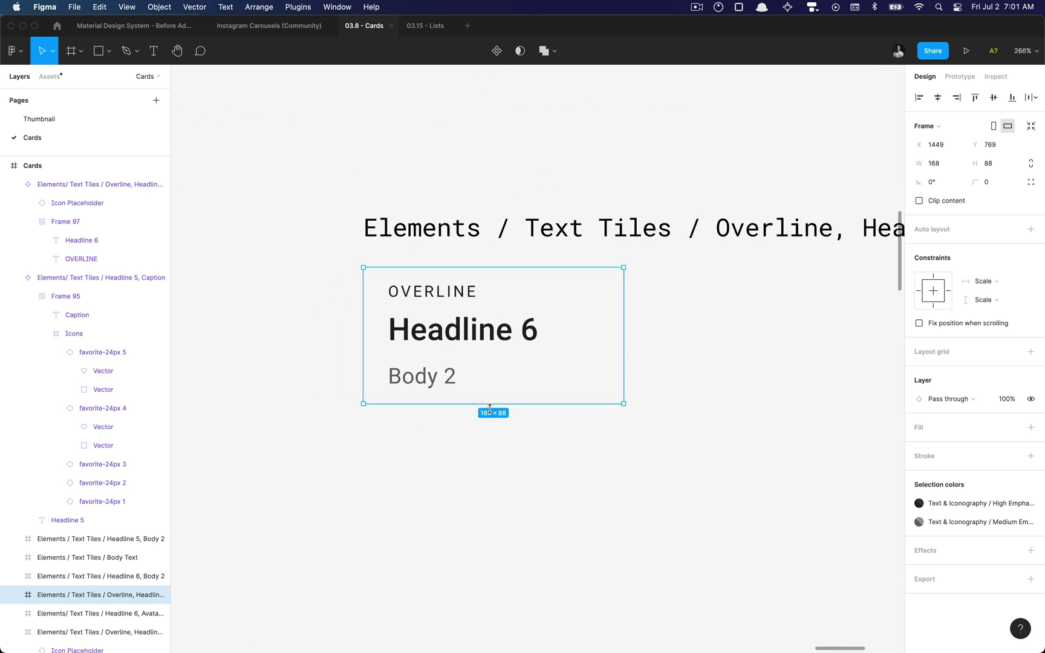
- Draw a new frame below the original Overline, Headline 6, Body 2 tile and size it 168 by 88
{"action": "key", "text": "f"}
{"action": "left_click_drag", "start_coordinate": [366, 438], "coordinate": [611, 513]}
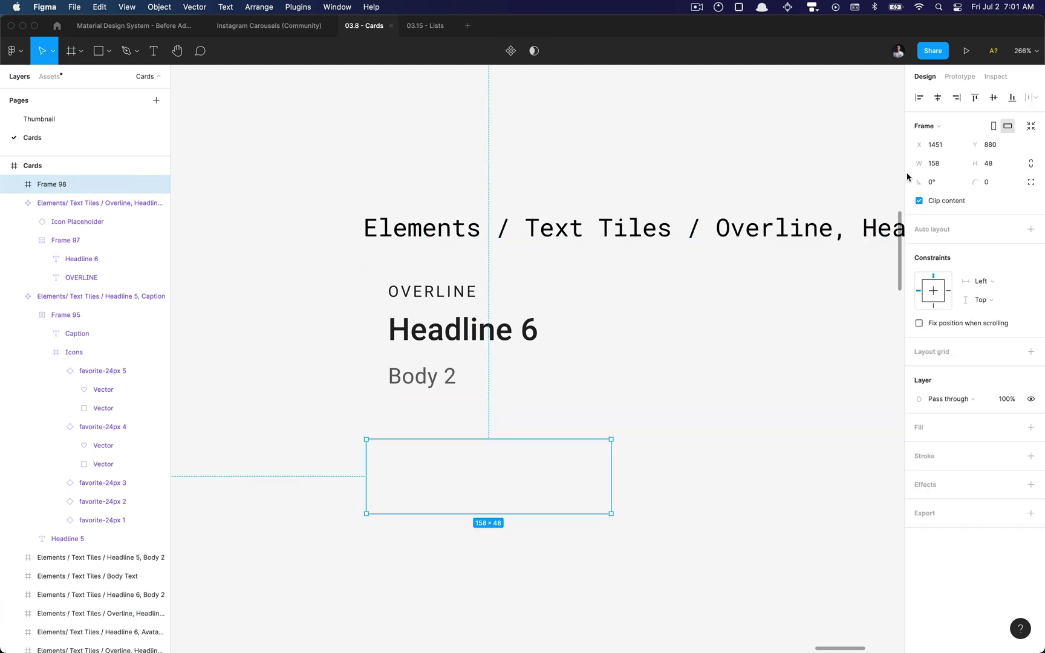
{"action": "left_click", "coordinate": [946, 168]}
{"action": "type", "text": "168"}
{"action": "key", "text": "Tab"}
{"action": "key", "text": "Return"}
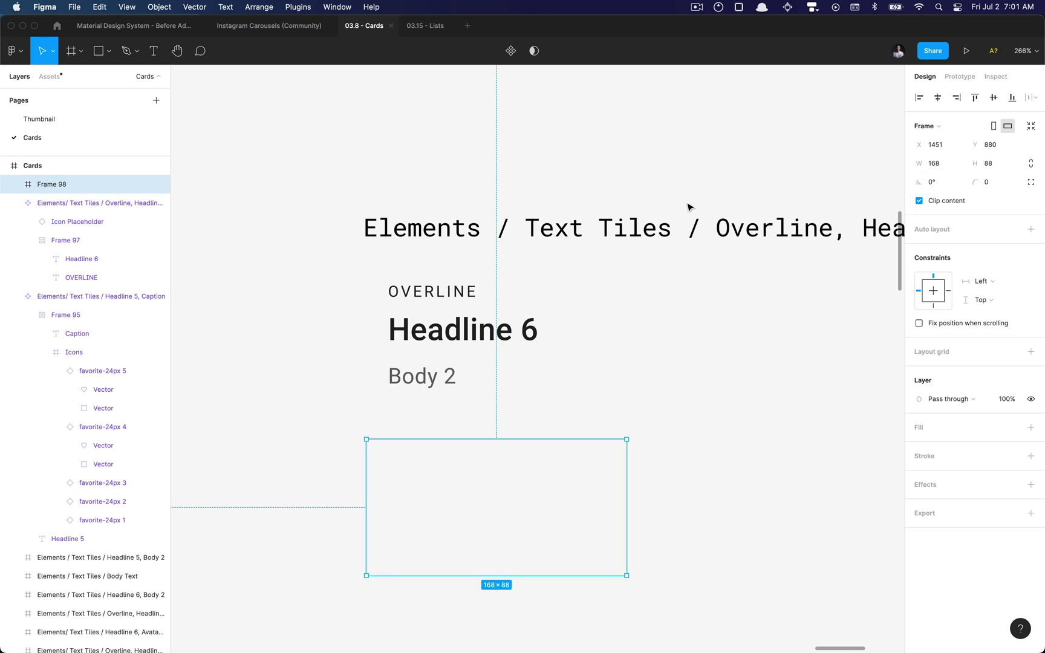
- Copy the OVERLINE, Headline 6 and Body 2 texts from the original tile into the new frame
{"action": "left_click", "coordinate": [545, 326]}
{"action": "left_click", "coordinate": [479, 492]}
{"action": "left_click", "coordinate": [450, 375]}
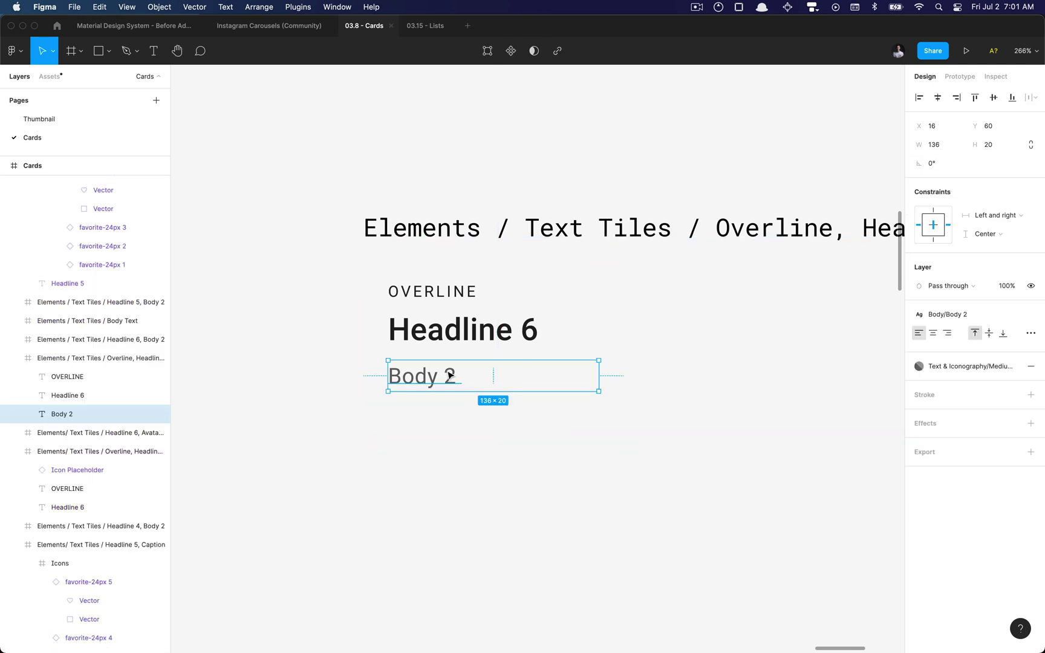
{"action": "left_click", "coordinate": [450, 332], "text": "shift"}
{"action": "left_click", "coordinate": [450, 296], "text": "shift"}
{"action": "key", "text": "super+c"}
{"action": "left_click", "coordinate": [457, 492]}
{"action": "key", "text": "super+v"}
{"action": "scroll", "coordinate": [452, 487], "scroll_direction": "down", "scroll_amount": 2}
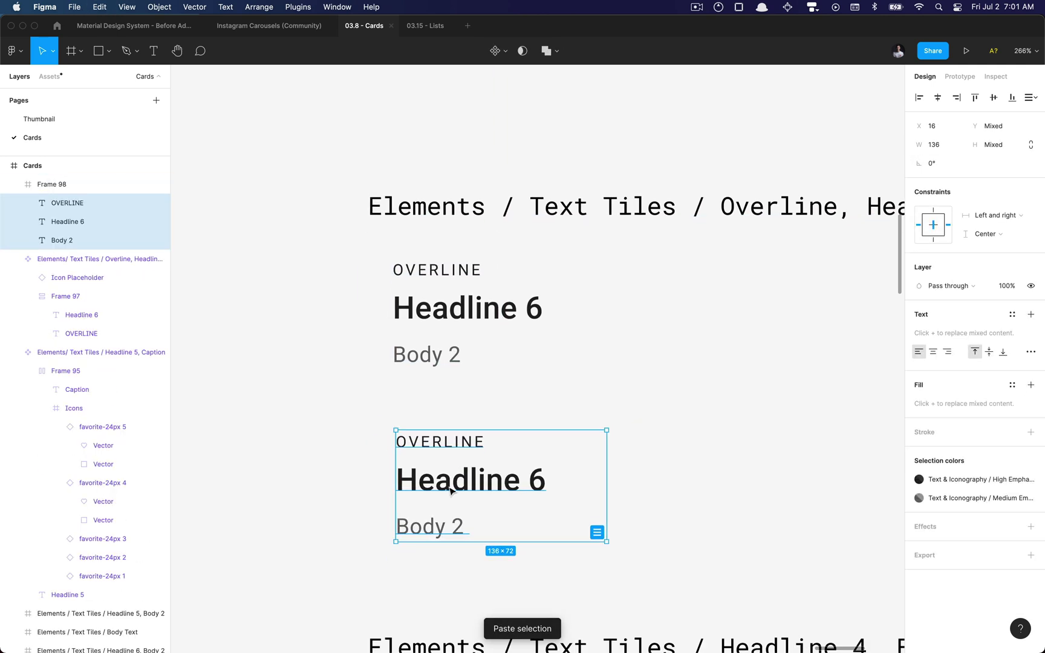
- Add auto layout to the new frame, toggling it off and on to compare the text spacing
{"action": "left_click", "coordinate": [445, 389]}
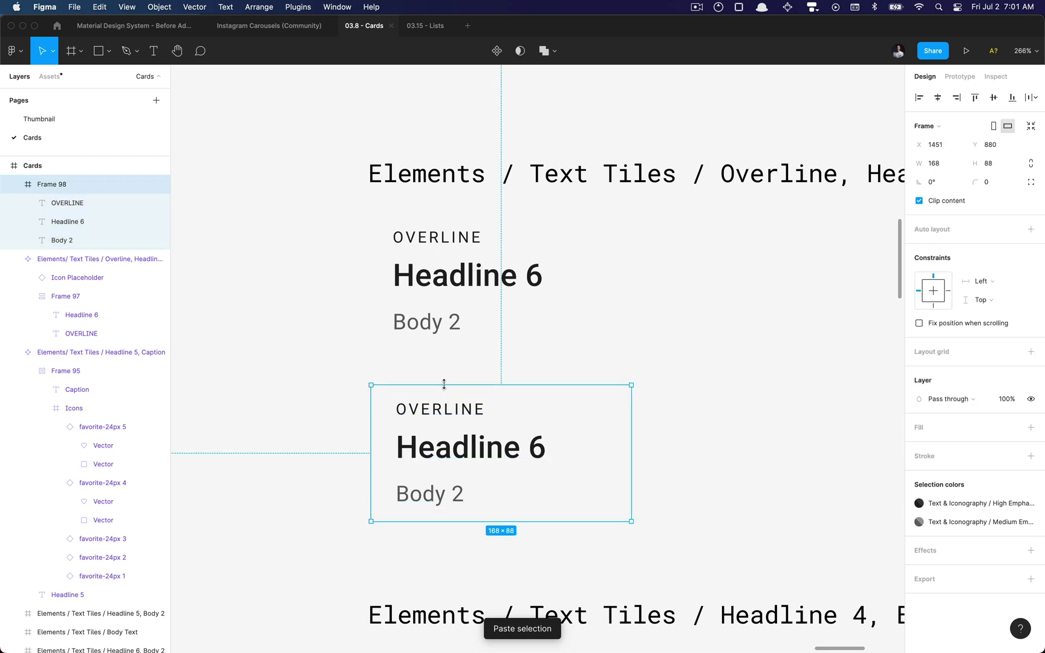
{"action": "key", "text": "shift+a"}
{"action": "scroll", "coordinate": [419, 459], "scroll_direction": "up", "scroll_amount": 3}
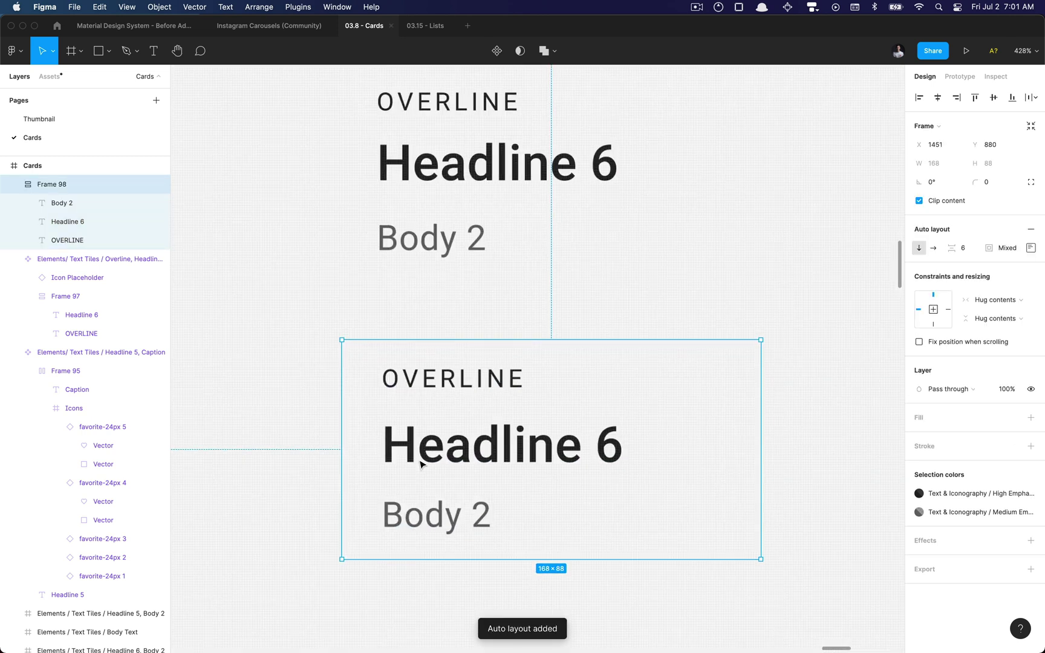
{"action": "key", "text": "super+z"}
{"action": "key", "text": "super+shift+z"}
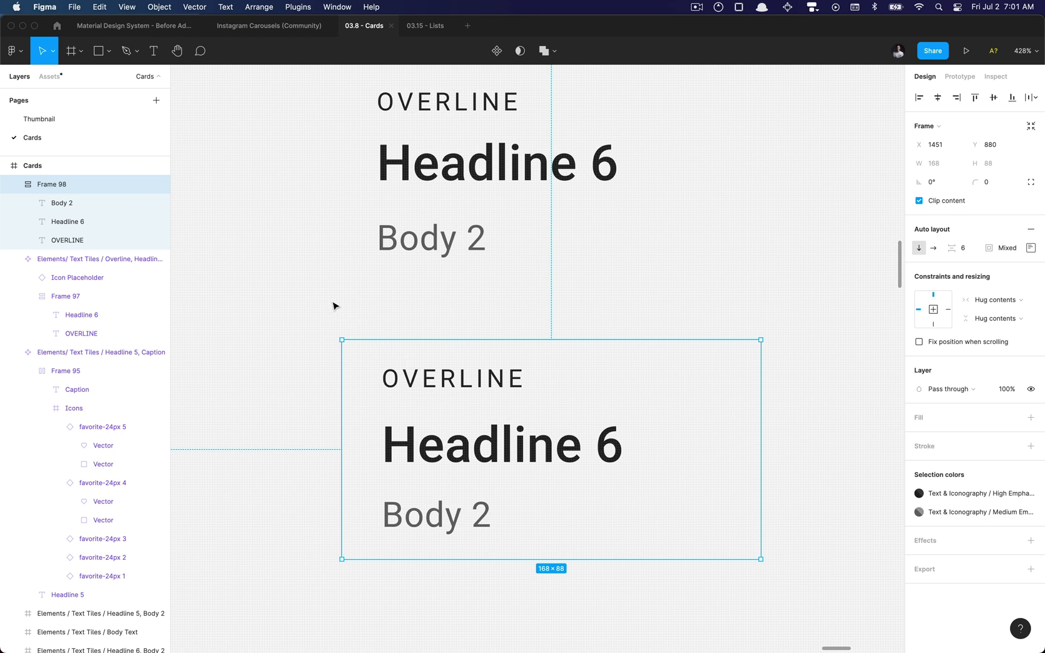
{"action": "left_click_drag", "start_coordinate": [333, 306], "coordinate": [448, 603]}
{"action": "key", "text": "super+z"}
{"action": "key", "text": "super+shift+z"}
{"action": "scroll", "coordinate": [438, 425], "scroll_direction": "up", "scroll_amount": 2}
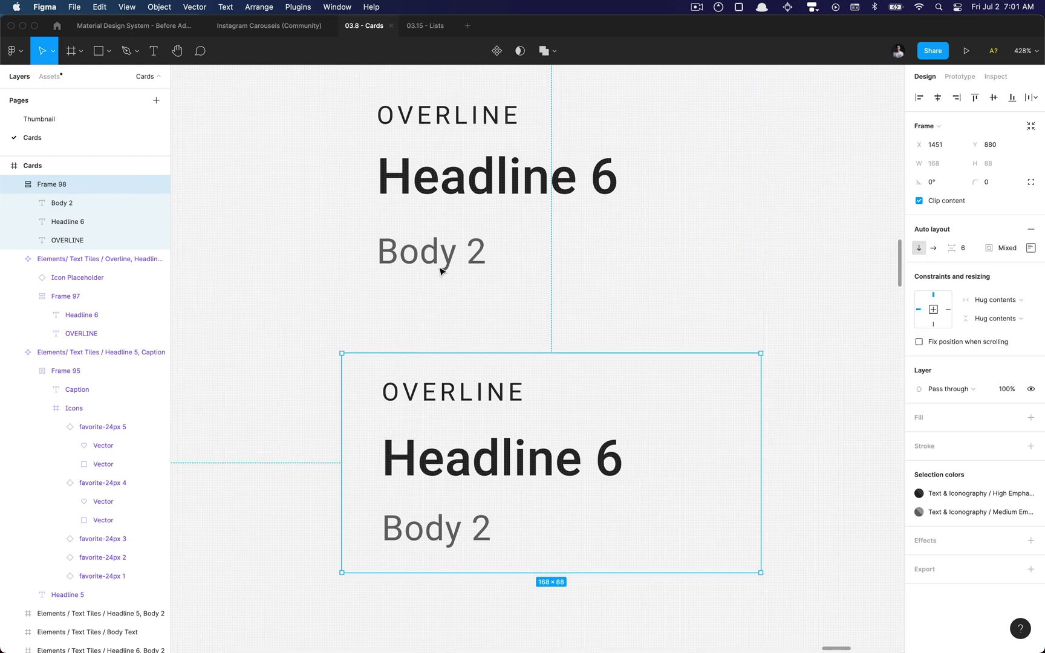
- Check the original's overline-to-headline gap and group the copied OVERLINE and Headline 6 in a nested auto layout with spacing 4
{"action": "left_click", "coordinate": [441, 221]}
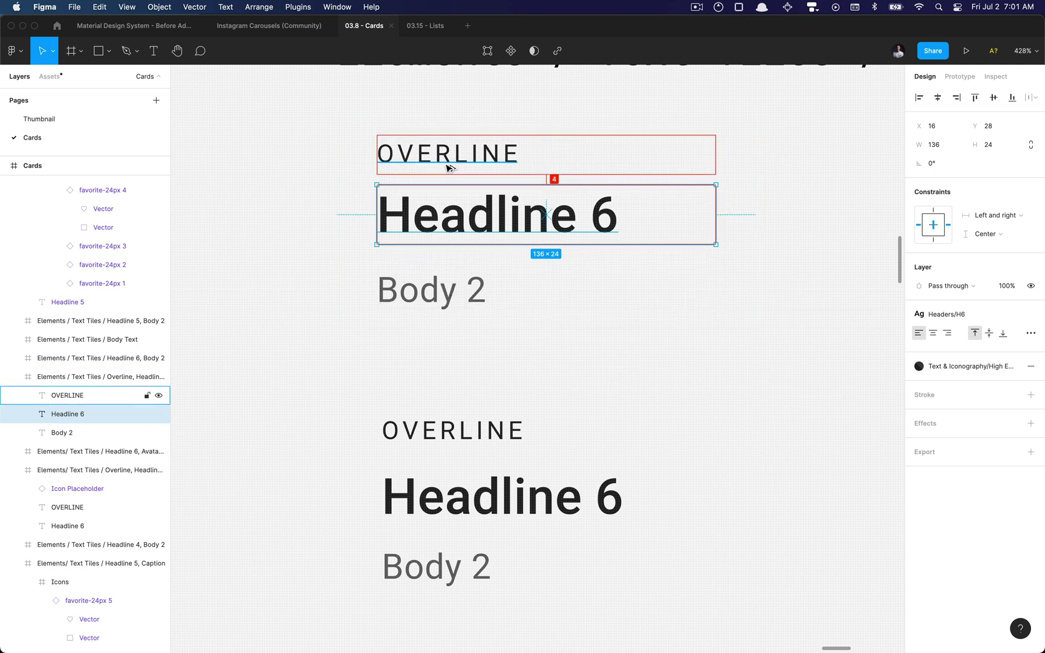
{"action": "scroll", "coordinate": [432, 314], "scroll_direction": "down", "scroll_amount": 3}
{"action": "left_click", "coordinate": [417, 396]}
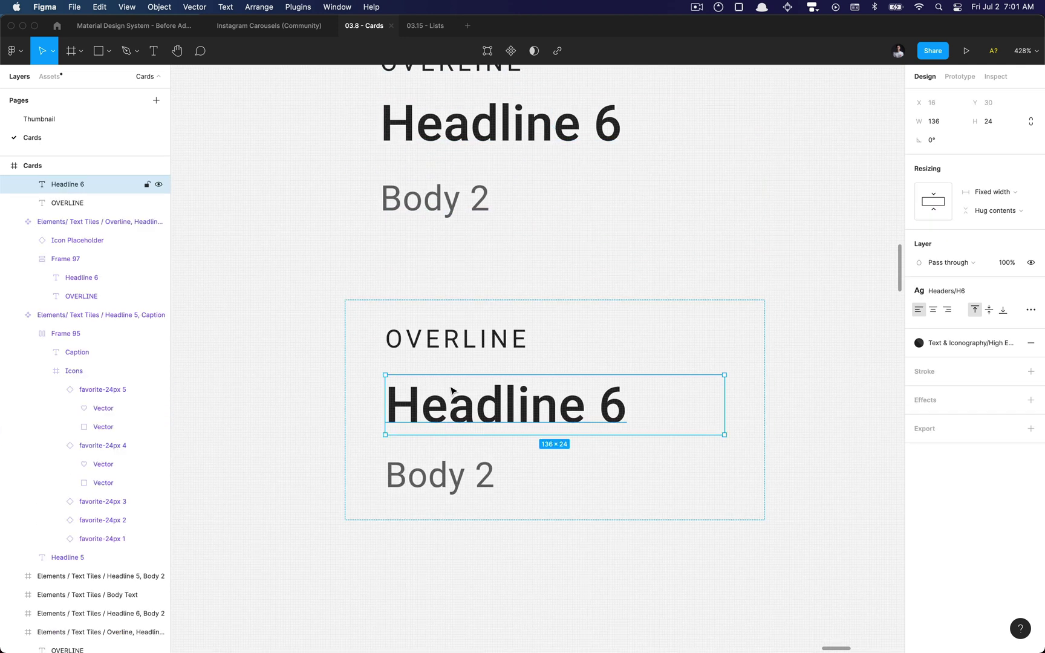
{"action": "left_click", "coordinate": [452, 343], "text": "shift"}
{"action": "key", "text": "shift+a"}
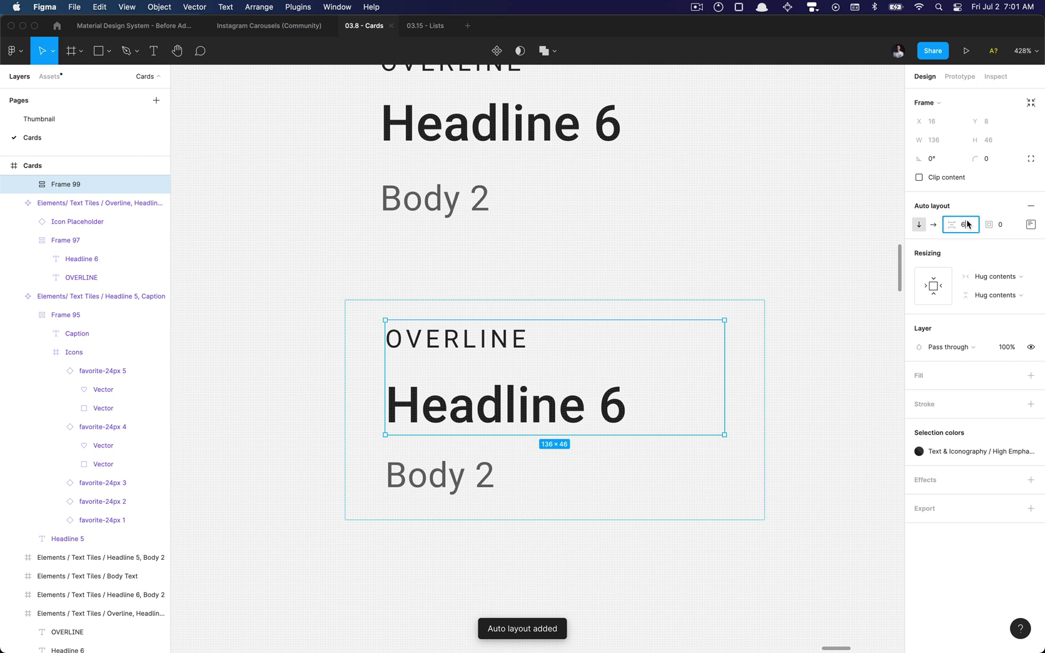
{"action": "key", "text": "Return"}
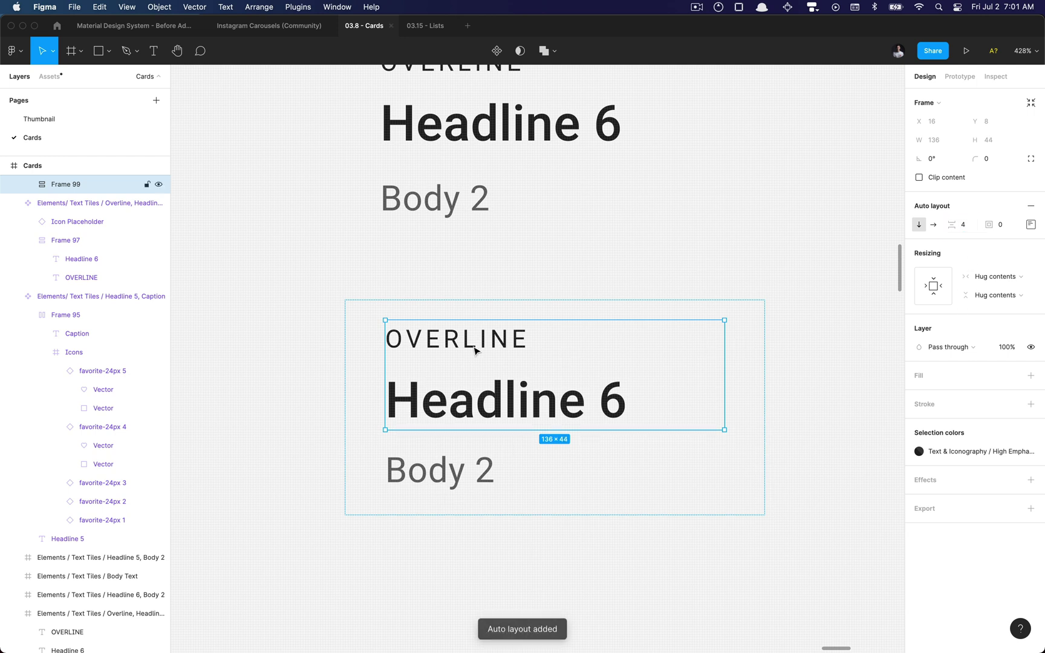
- Set the outer frame's spacing between the nested text group and Body 2 to 8
{"action": "left_click", "coordinate": [472, 346]}
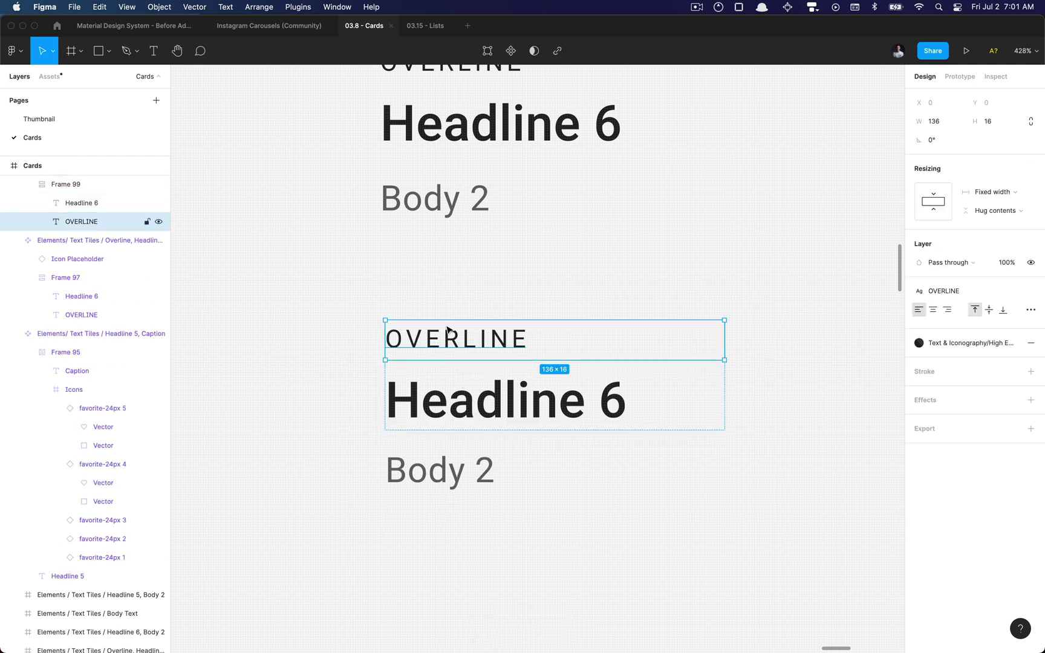
{"action": "left_click", "coordinate": [449, 463]}
{"action": "key", "text": "Escape"}
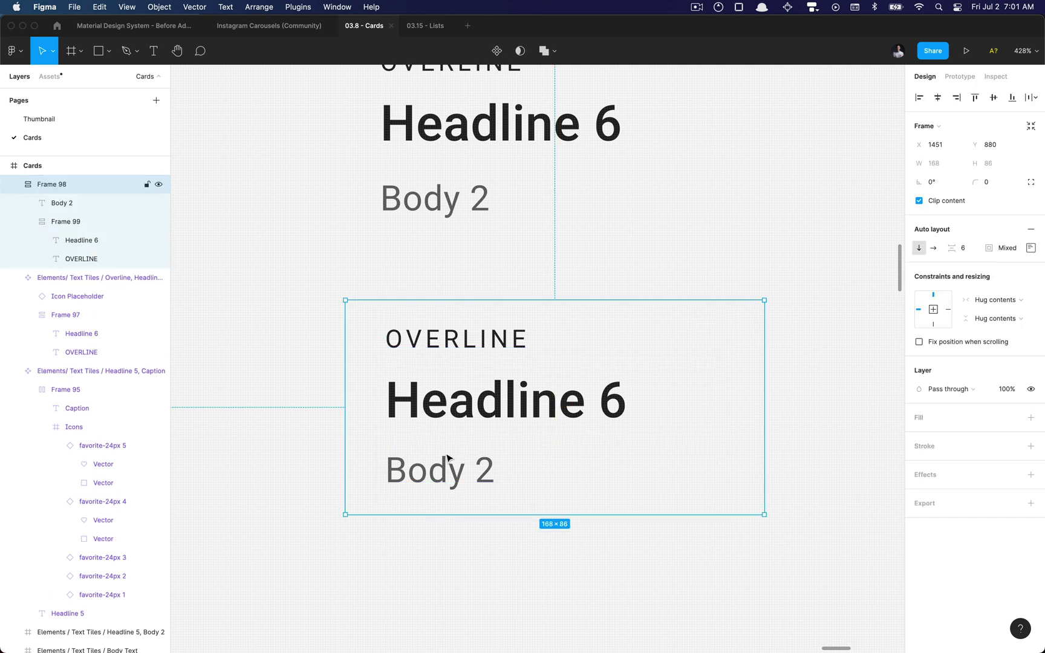
{"action": "left_click", "coordinate": [971, 252]}
{"action": "type", "text": "8"}
{"action": "key", "text": "Return"}
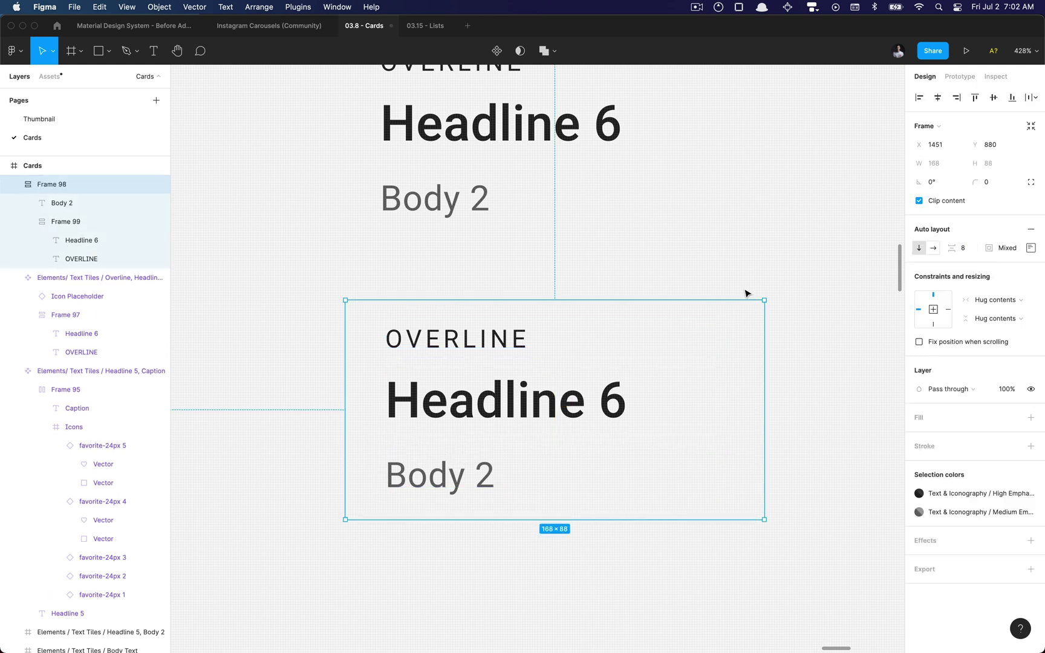
- Compare the Headline 6 text box in the rebuilt tile with the one in the original tile
{"action": "left_click", "coordinate": [446, 472]}
{"action": "left_click", "coordinate": [471, 400]}
{"action": "double_click", "coordinate": [470, 400]}
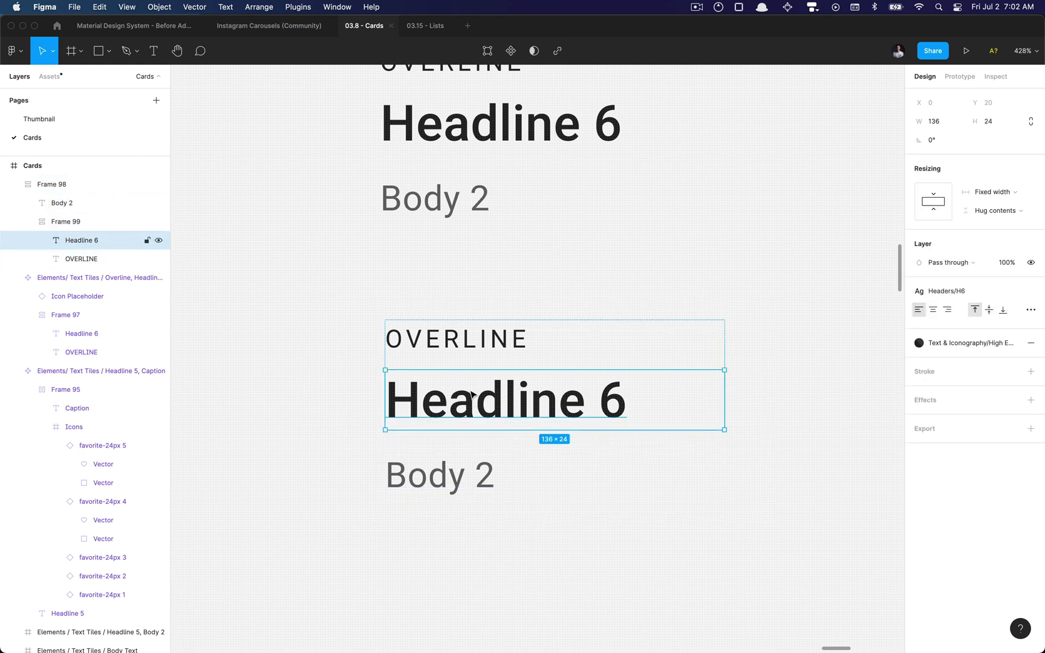
{"action": "scroll", "coordinate": [474, 201], "scroll_direction": "up", "scroll_amount": 3}
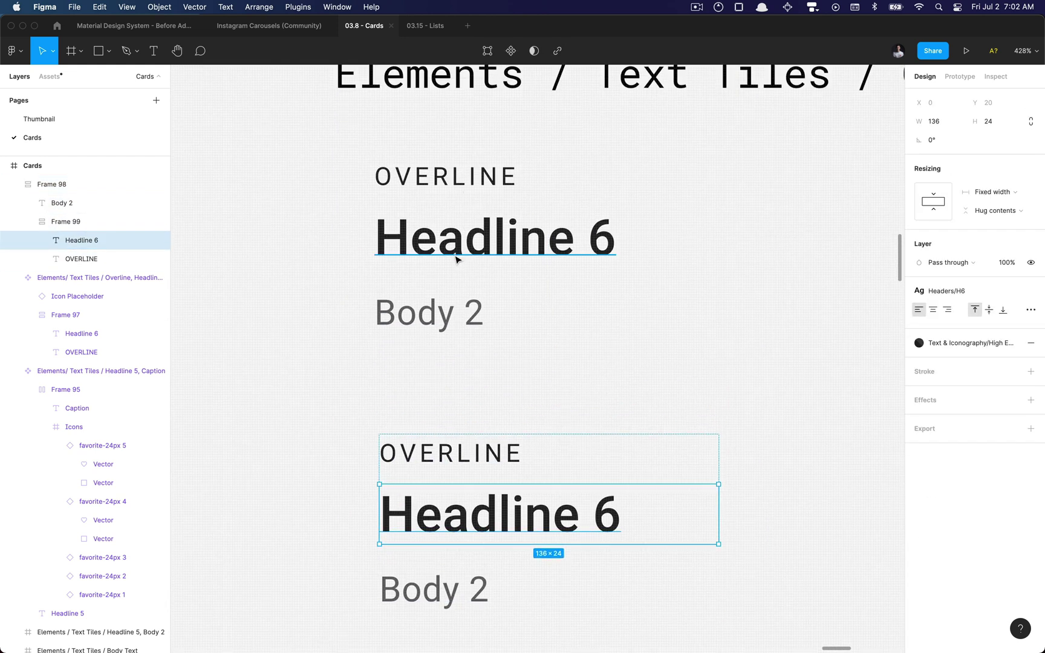
{"action": "left_click", "coordinate": [457, 256]}
{"action": "scroll", "coordinate": [458, 322], "scroll_direction": "down", "scroll_amount": 5}
{"action": "scroll", "coordinate": [459, 310], "scroll_direction": "down", "scroll_amount": 2}
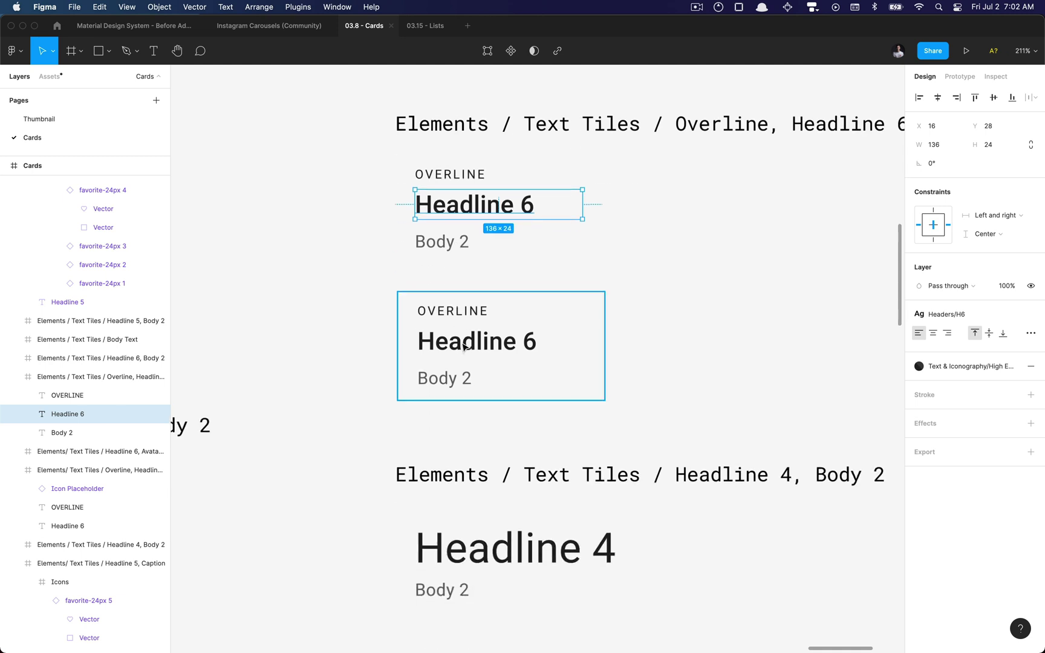
- Measure the margins around the Headline 6 and Body 2 texts in the original and rebuilt tiles
{"action": "left_click", "coordinate": [465, 348]}
{"action": "left_click", "coordinate": [500, 345], "text": "super"}
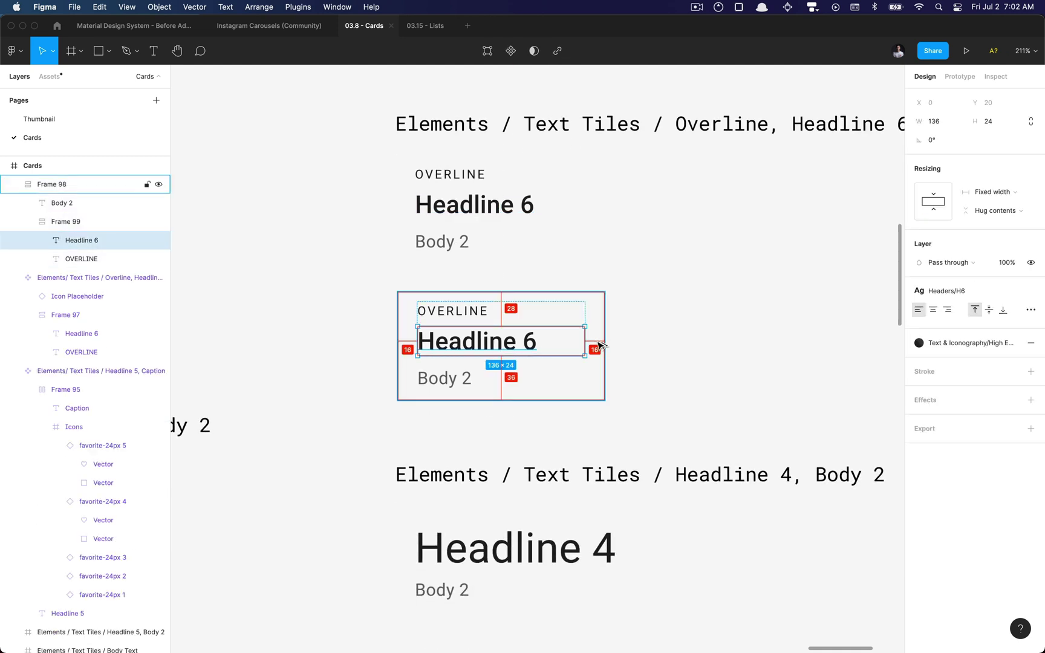
{"action": "left_click", "coordinate": [599, 345]}
{"action": "left_click", "coordinate": [506, 207], "text": "super"}
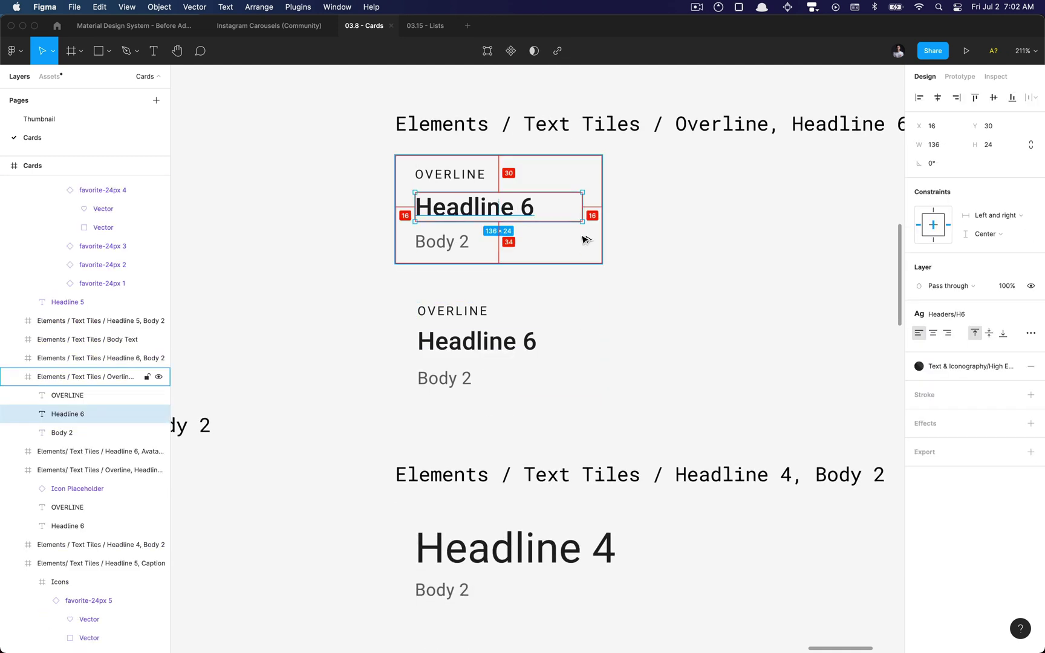
{"action": "key", "text": "super+z"}
{"action": "left_click", "coordinate": [481, 345], "text": "super"}
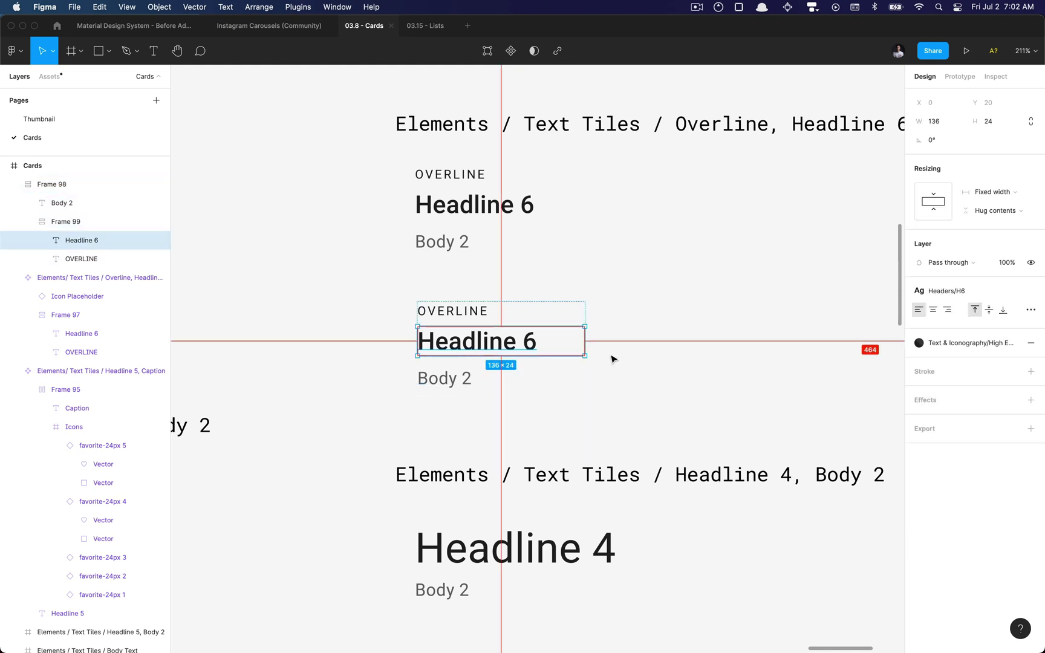
{"action": "left_click", "coordinate": [429, 378]}
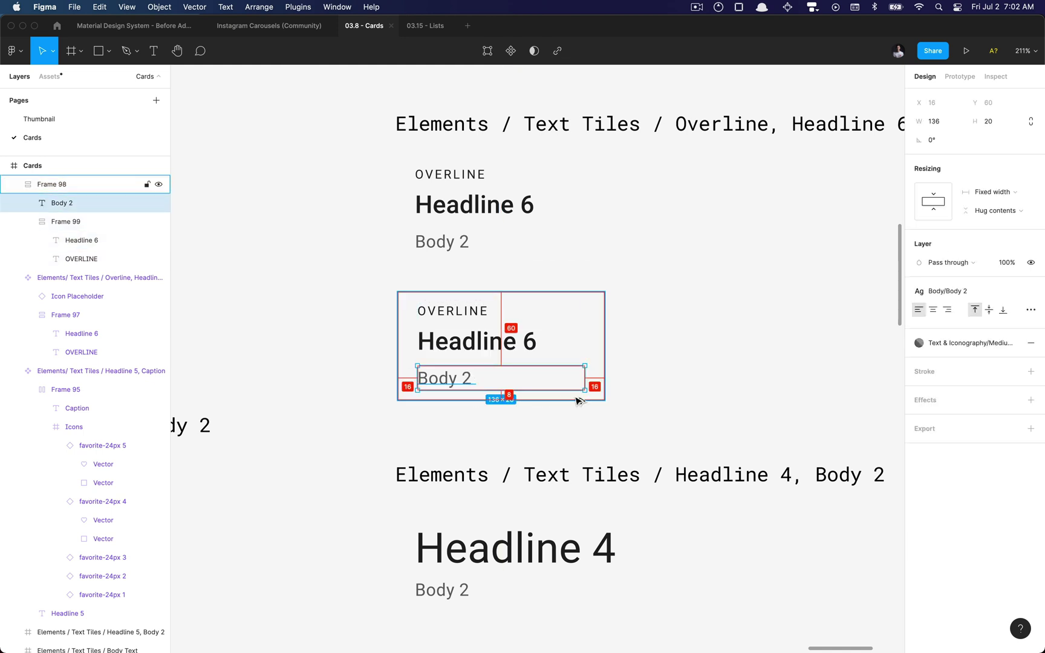
- Try appending long filler text to Headline 6 in the rebuilt tile
{"action": "double_click", "coordinate": [513, 347]}
{"action": "key", "text": "Right"}
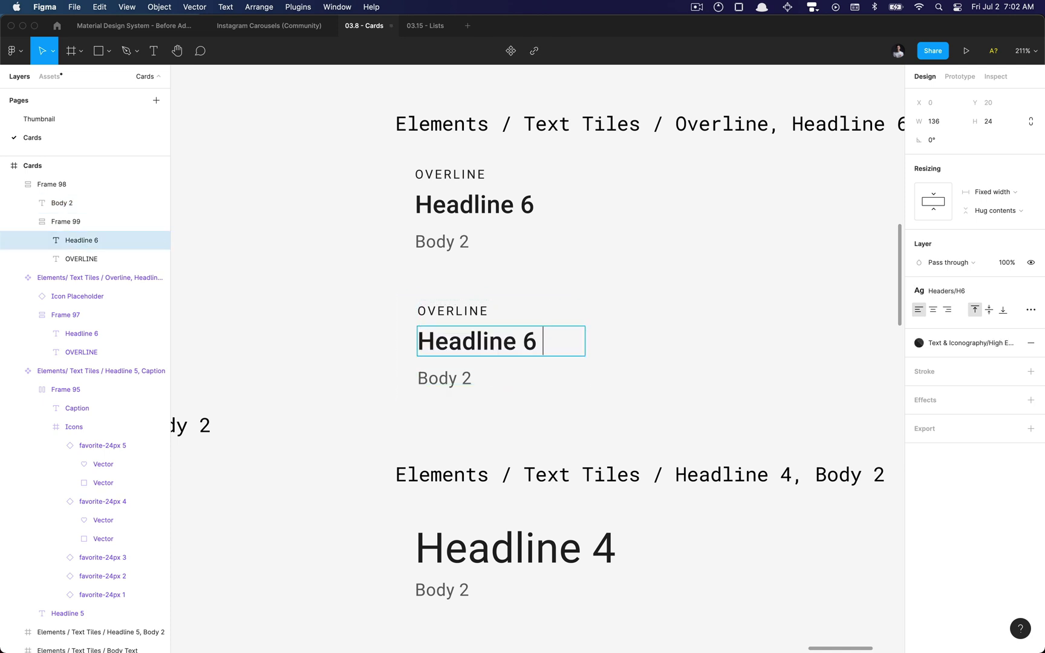
{"action": "type", "text": "askdhaskjdhaksjdh"}
{"action": "key", "text": "super+z"}
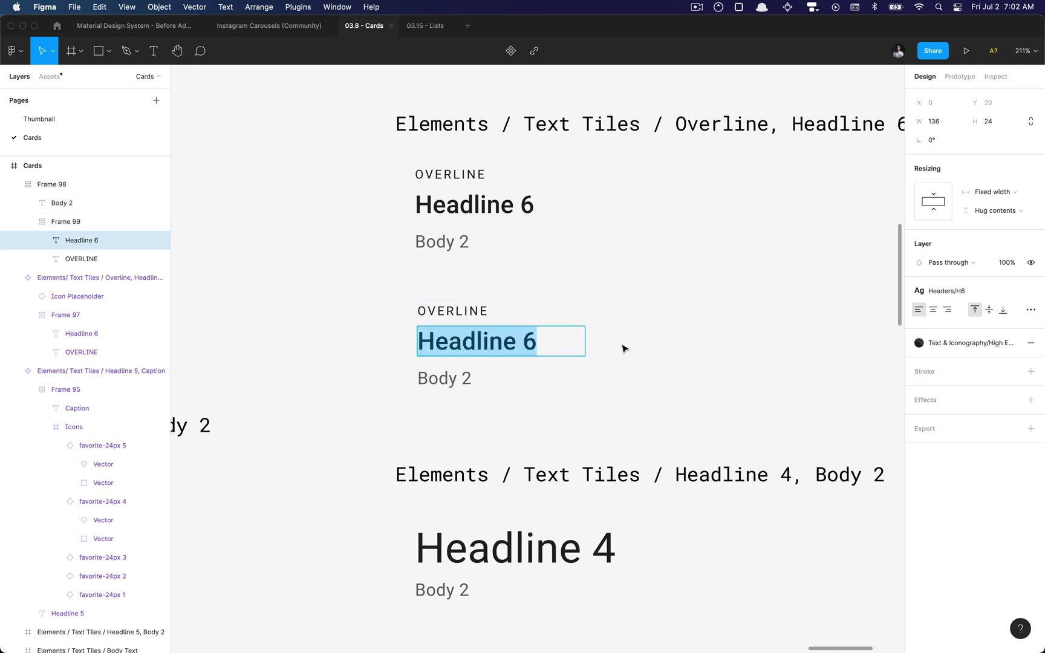
{"action": "key", "text": "Escape"}
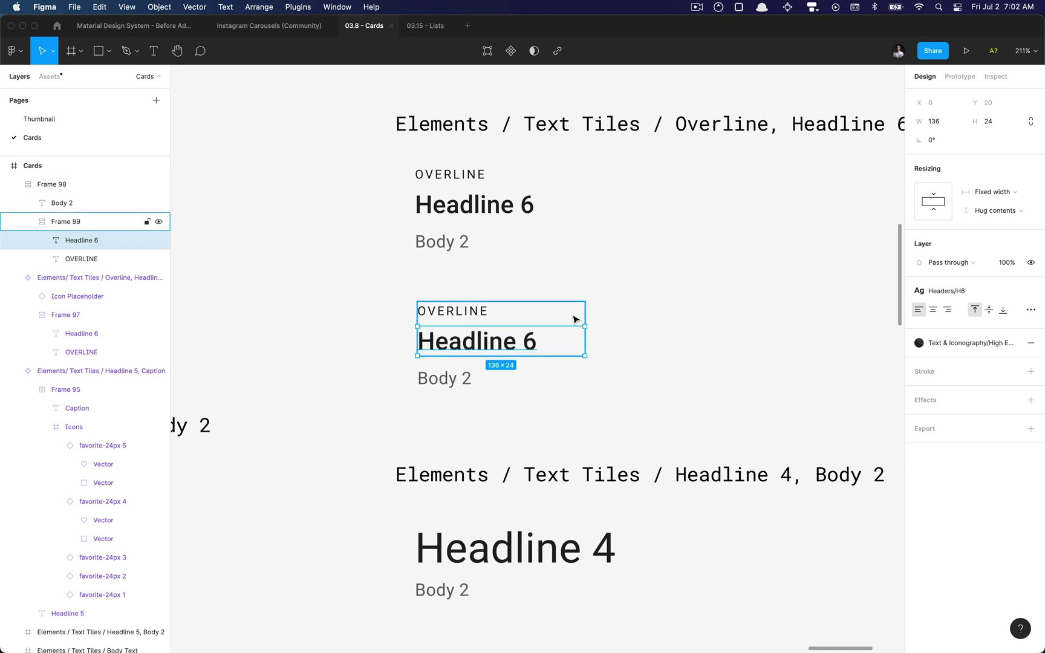
- Set the rebuilt Headline 6 text to auto width, test it with long filler text and undo the filler
{"action": "left_click", "coordinate": [1030, 310]}
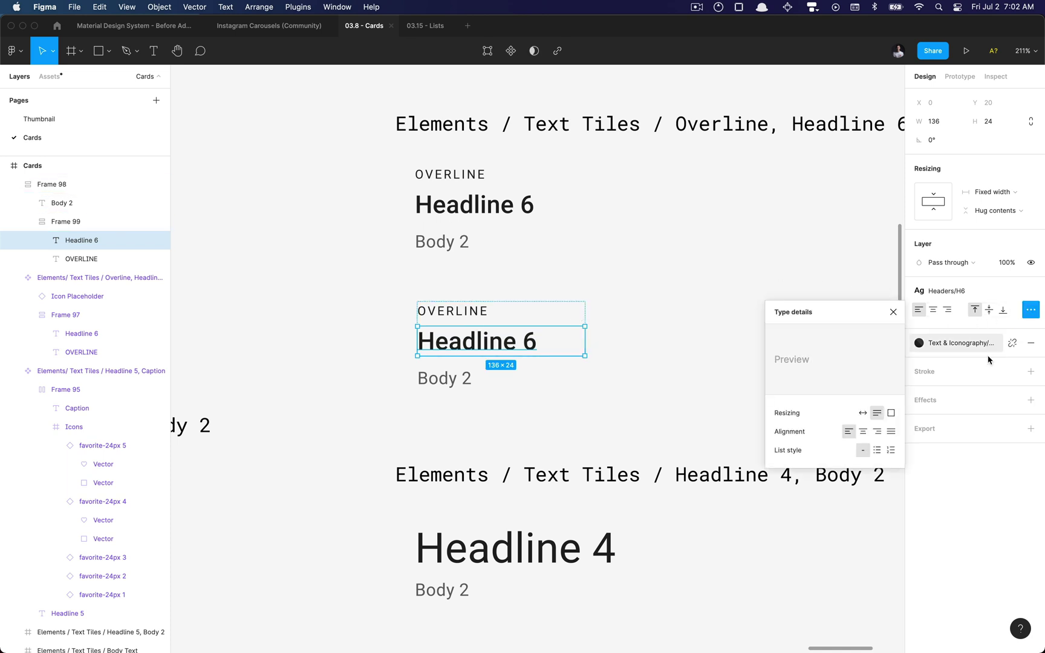
{"action": "left_click", "coordinate": [863, 413]}
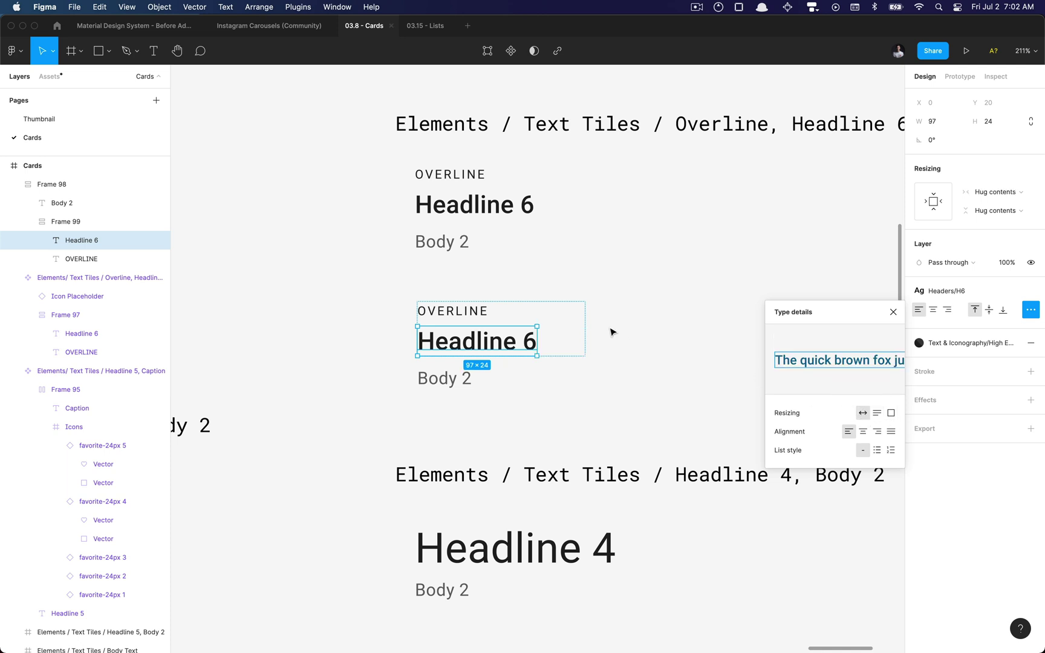
{"action": "double_click", "coordinate": [515, 340]}
{"action": "type", "text": "asdasdasdasdasda"}
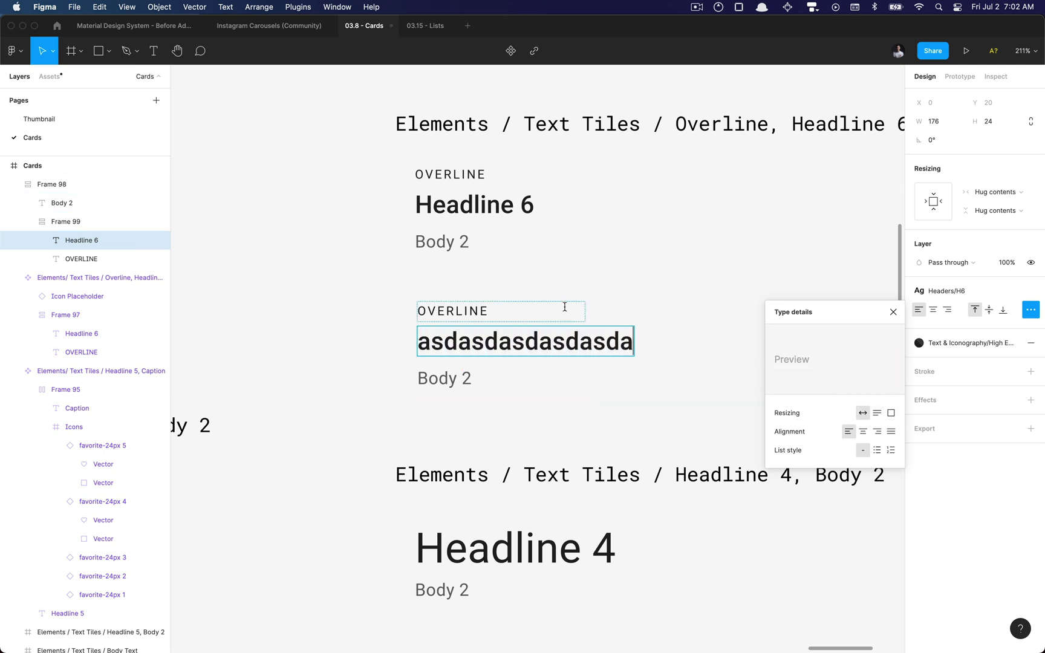
{"action": "type", "text": "sd"}
{"action": "key", "text": "Escape"}
{"action": "left_click", "coordinate": [613, 293]}
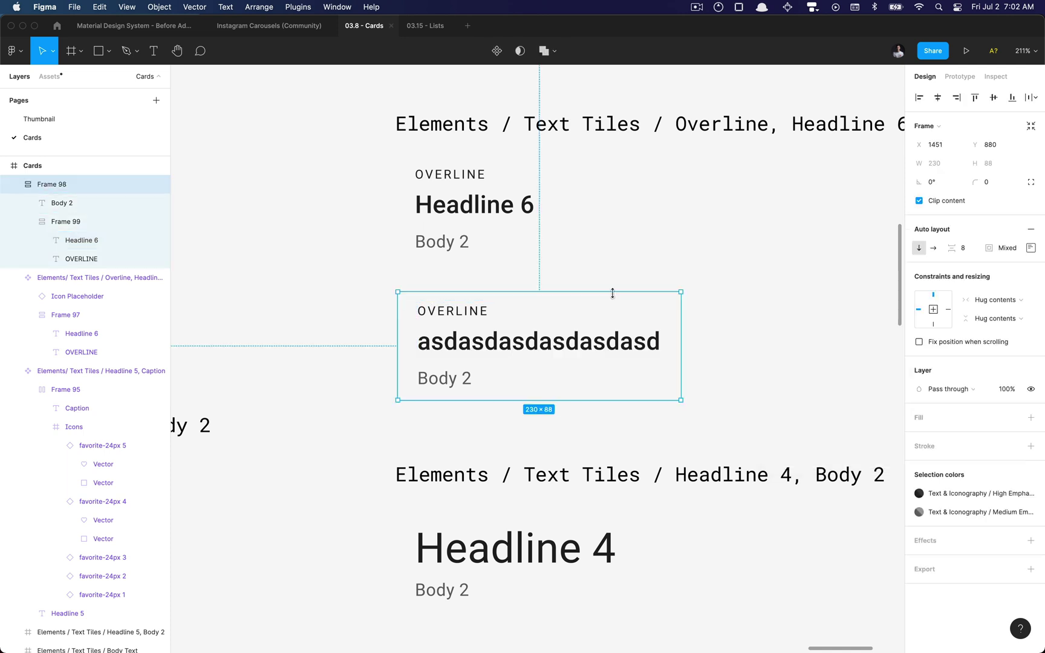
{"action": "key", "text": "super+z"}
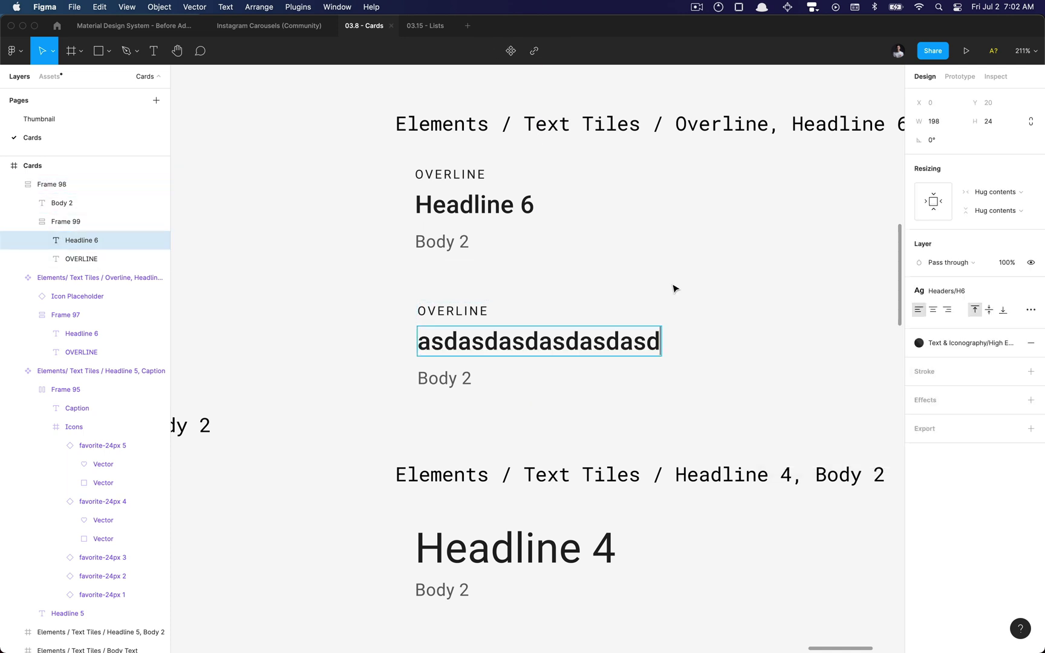
{"action": "key", "text": "super+z"}
- Set the Body 2 and OVERLINE texts in the rebuilt tile to auto width so they hug their contents
{"action": "left_click", "coordinate": [449, 379]}
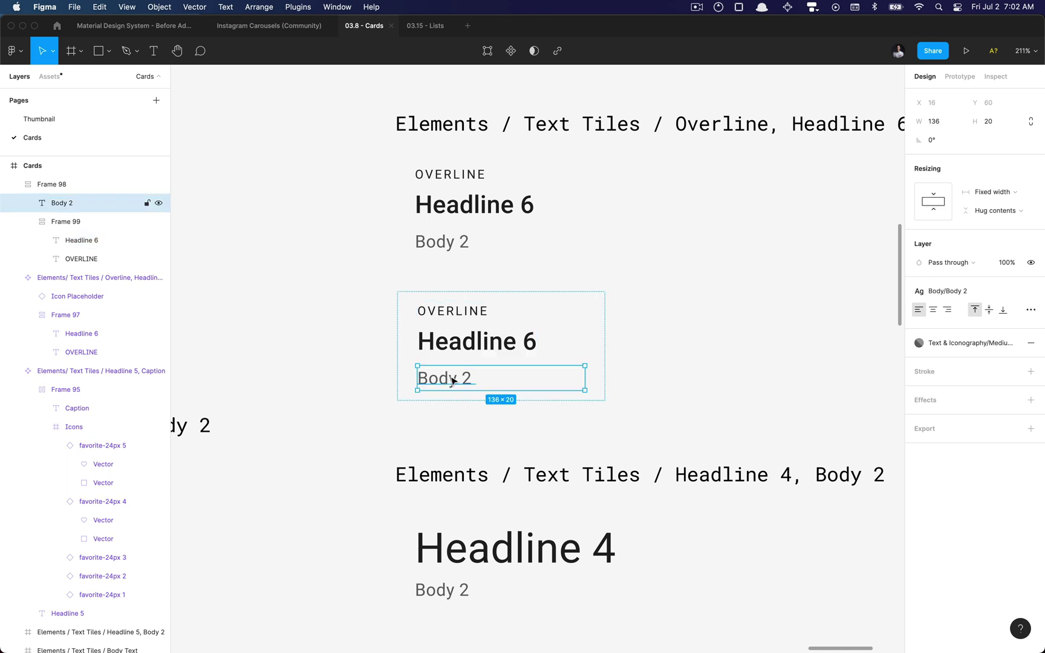
{"action": "left_click", "coordinate": [468, 311], "text": "shift"}
{"action": "left_click", "coordinate": [1030, 329]}
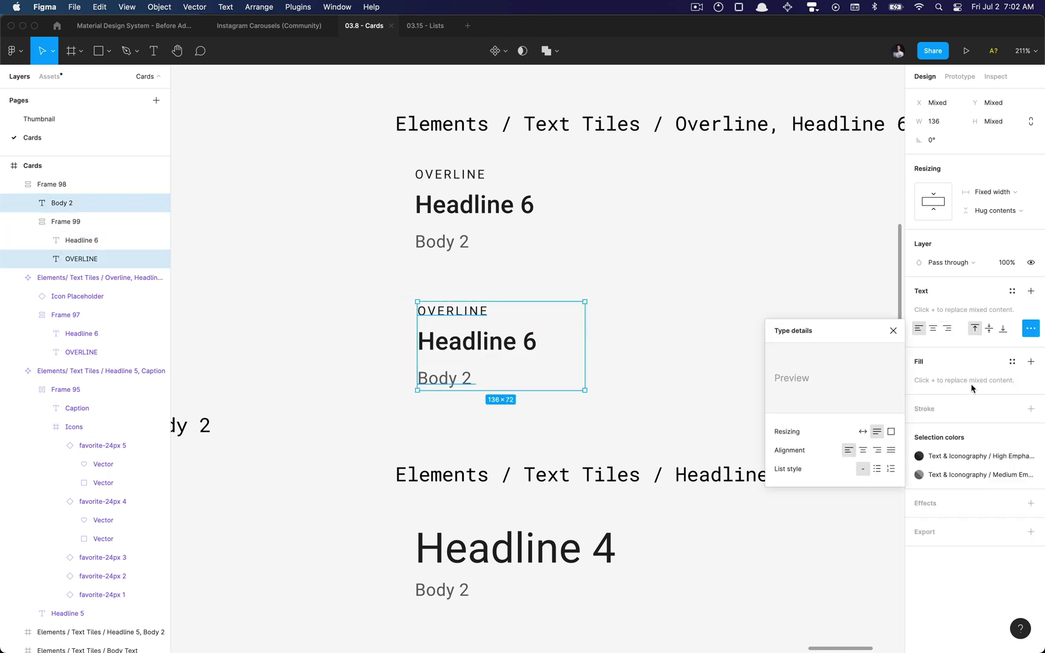
{"action": "left_click", "coordinate": [863, 432]}
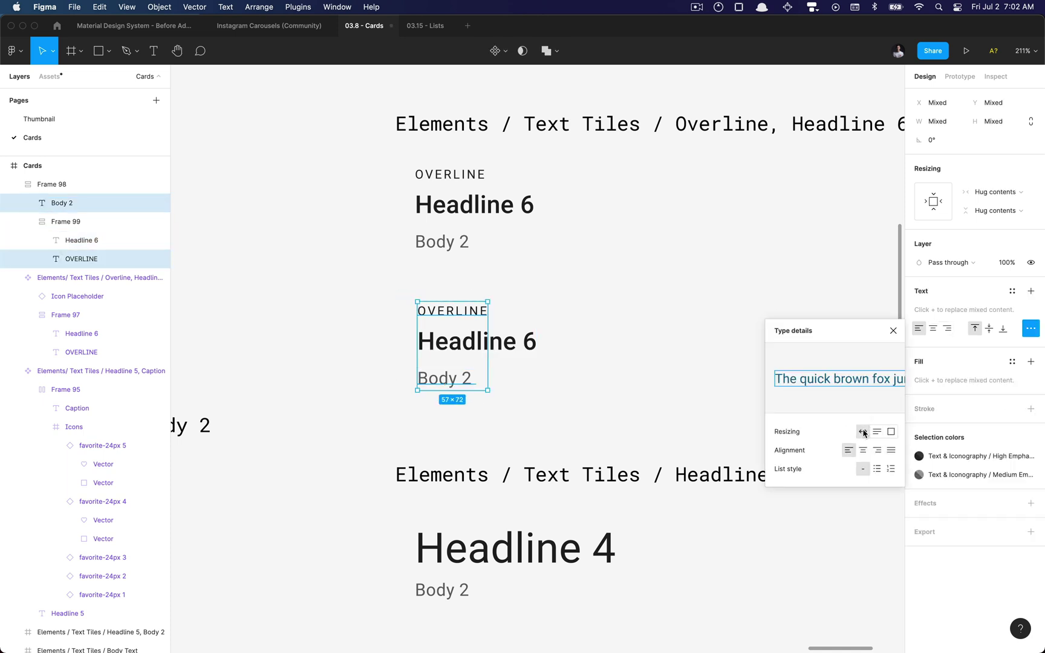
{"action": "key", "text": "Escape"}
{"action": "key", "text": "Escape"}
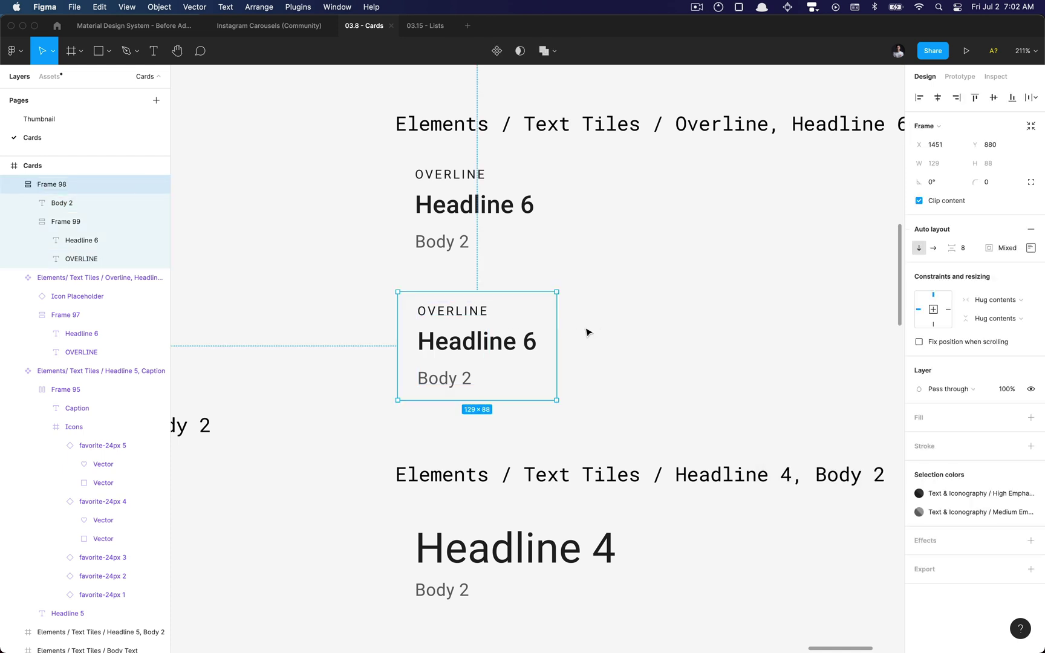
- Rename the rebuilt tile "Elements / Text Tiles / Overline, Headline 6, Body 2" after the original and turn it into a component
{"action": "scroll", "coordinate": [587, 332], "scroll_direction": "down", "scroll_amount": 5}
{"action": "left_click", "coordinate": [540, 273]}
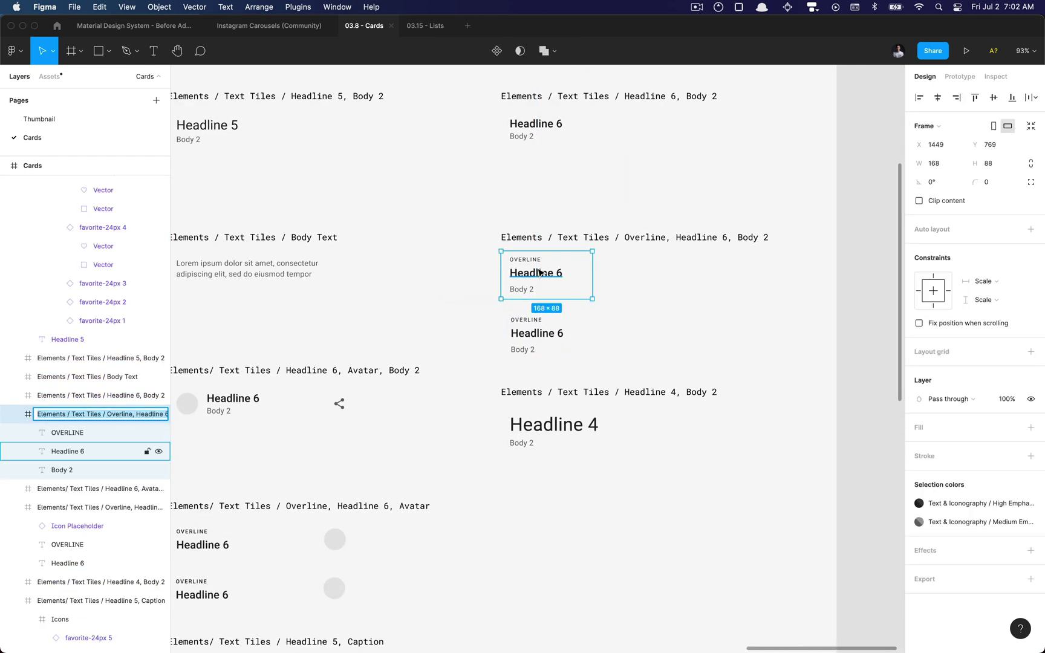
{"action": "left_click", "coordinate": [535, 333]}
{"action": "key", "text": "super+r"}
{"action": "type", "text": "Elements / Text Tiles / Overline, Headline 6, Body 2"}
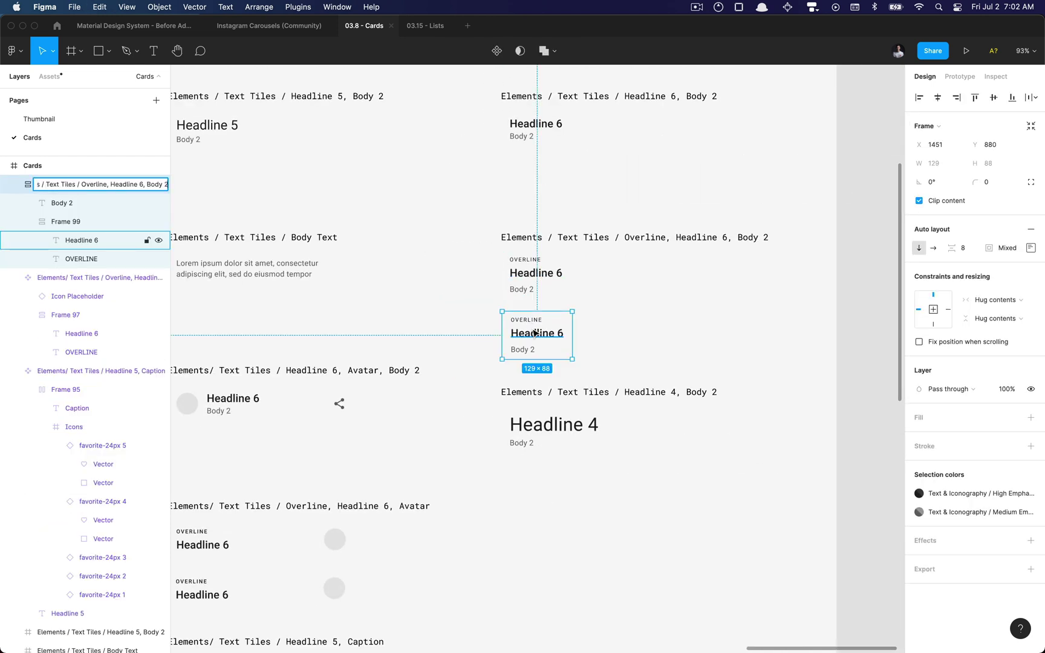
{"action": "key", "text": "Return"}
{"action": "key", "text": "super+alt+k"}
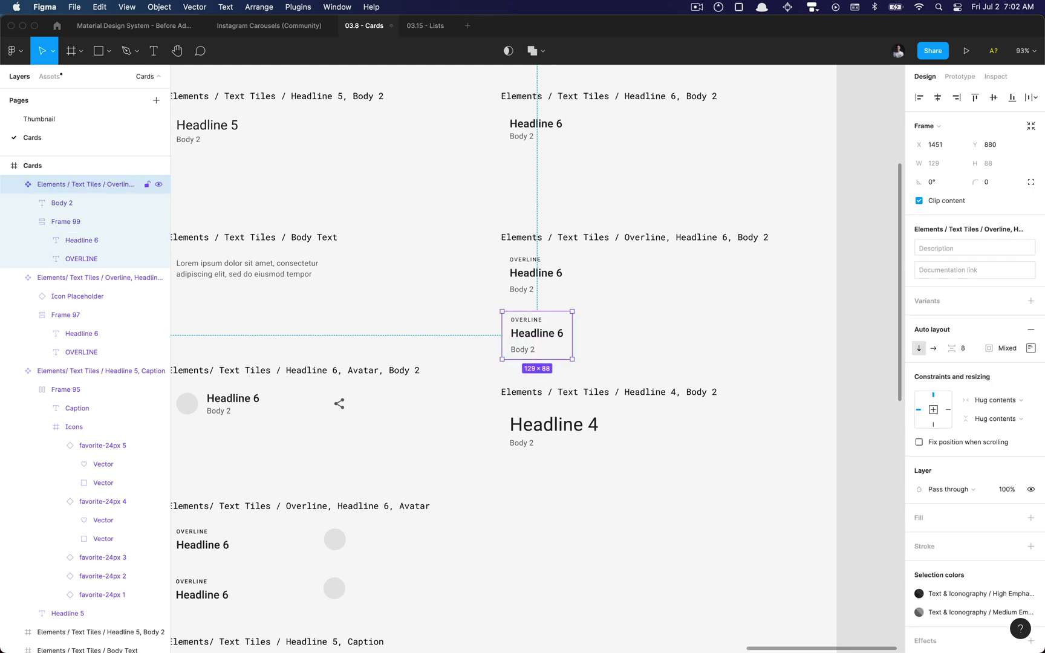
- Delete the original Overline, Headline 6, Body 2 tile and move the new component into its place at Y 769
{"action": "scroll", "coordinate": [533, 329], "scroll_direction": "up", "scroll_amount": 5}
{"action": "left_click", "coordinate": [516, 245]}
{"action": "key", "text": "Delete"}
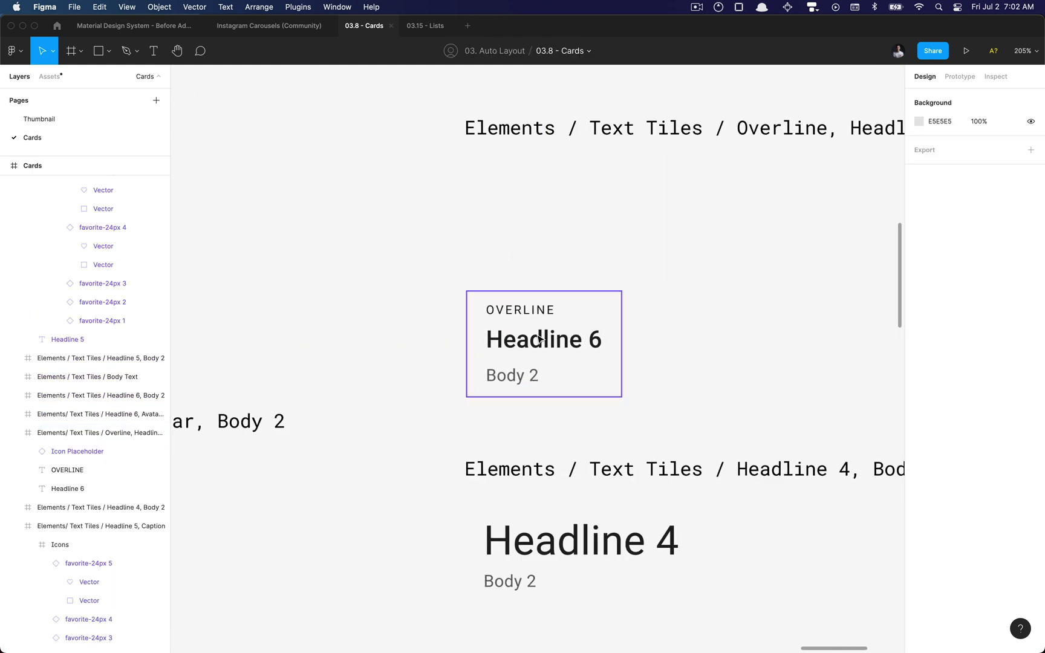
{"action": "left_click_drag", "start_coordinate": [544, 340], "coordinate": [543, 218]}
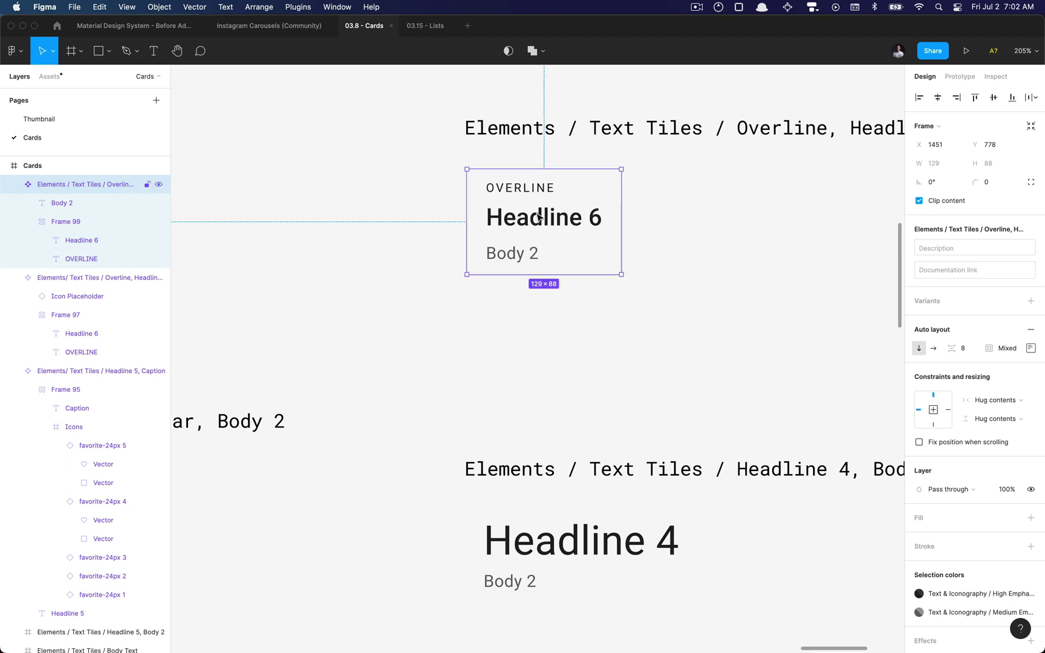
{"action": "key", "text": "alt"}
{"action": "key", "text": "Up"}
{"action": "key", "text": "shift+Up"}
{"action": "key", "text": "alt"}
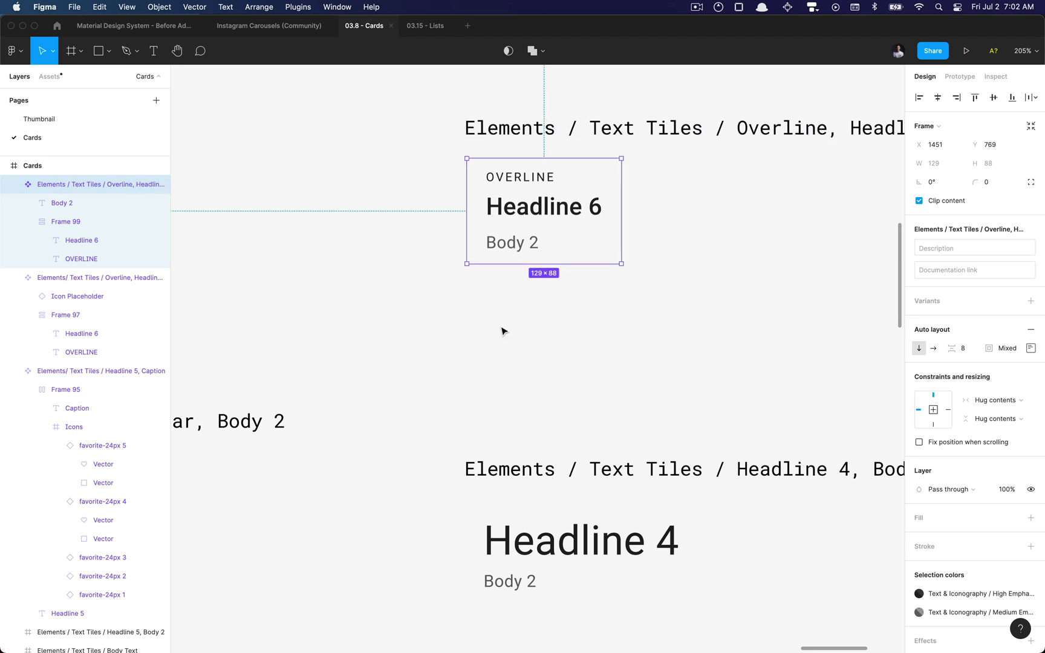
- Look over the set of text tile components and the two sample cards below them
{"action": "scroll", "coordinate": [502, 332], "scroll_direction": "down", "scroll_amount": 5}
{"action": "scroll", "coordinate": [501, 331], "scroll_direction": "left", "scroll_amount": 3}
{"action": "scroll", "coordinate": [501, 331], "scroll_direction": "right", "scroll_amount": 2}
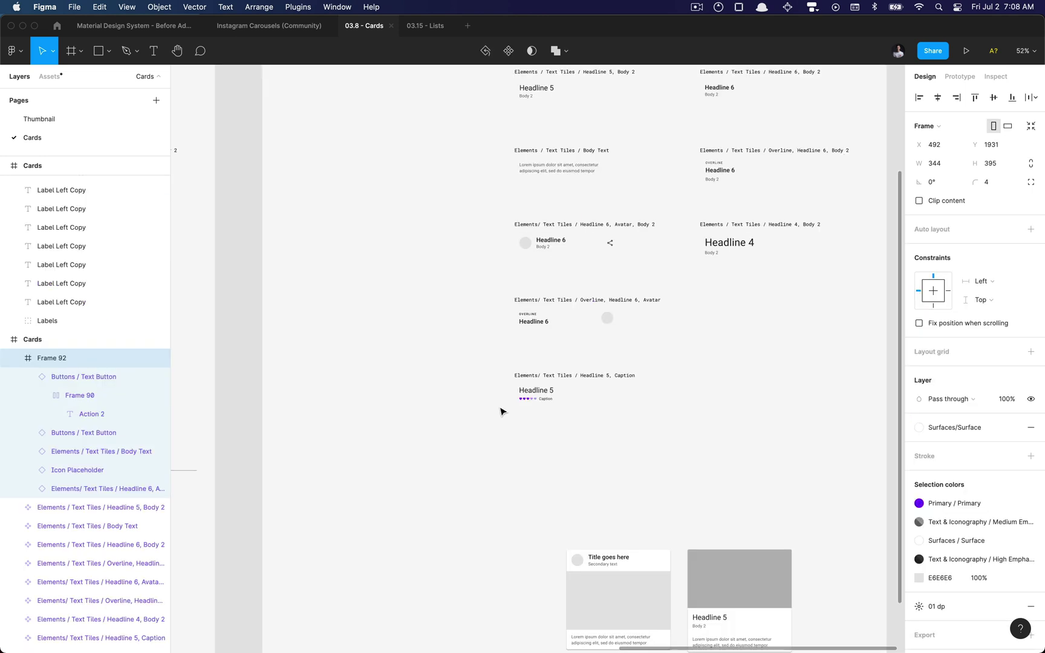
{"action": "scroll", "coordinate": [456, 238], "scroll_direction": "up", "scroll_amount": 3}
{"action": "scroll", "coordinate": [457, 239], "scroll_direction": "right", "scroll_amount": 2}
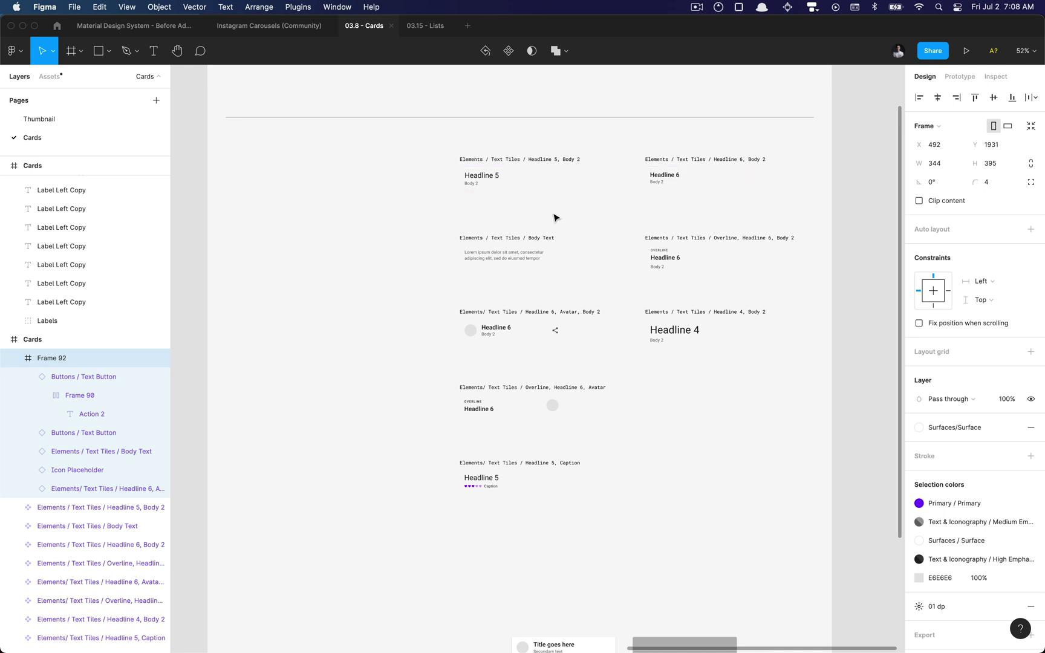
{"action": "left_click_drag", "start_coordinate": [712, 487], "coordinate": [694, 301]}
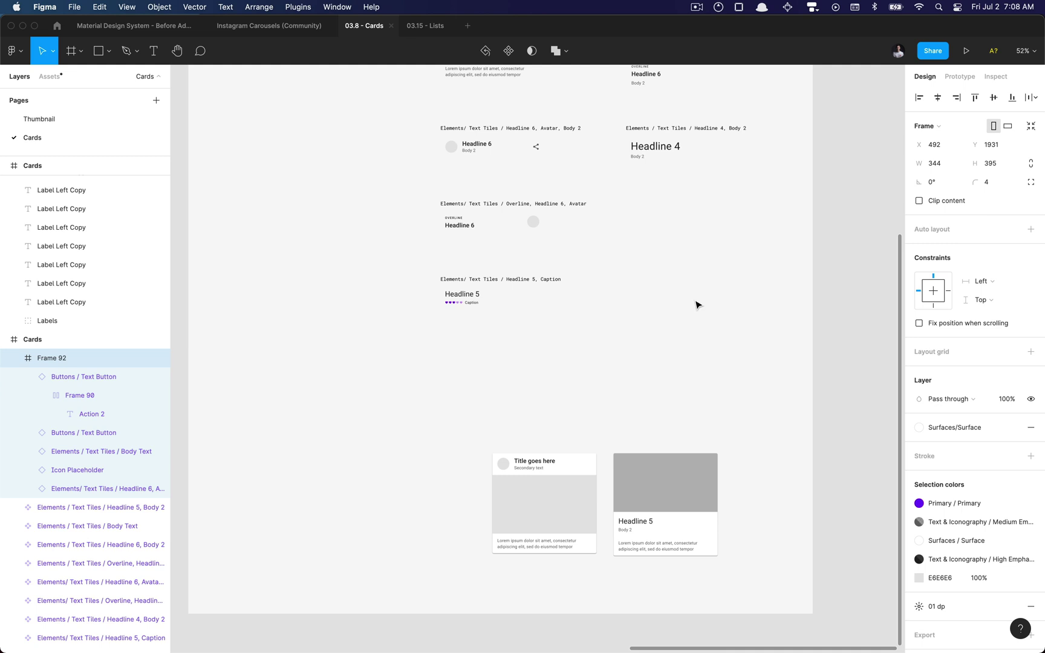
{"action": "left_click", "coordinate": [691, 8]}
{"action": "left_click", "coordinate": [691, 9]}
{"action": "left_click", "coordinate": [633, 353]}
{"action": "scroll", "coordinate": [582, 423], "scroll_direction": "left", "scroll_amount": 2}
{"action": "scroll", "coordinate": [581, 423], "scroll_direction": "down", "scroll_amount": 2}
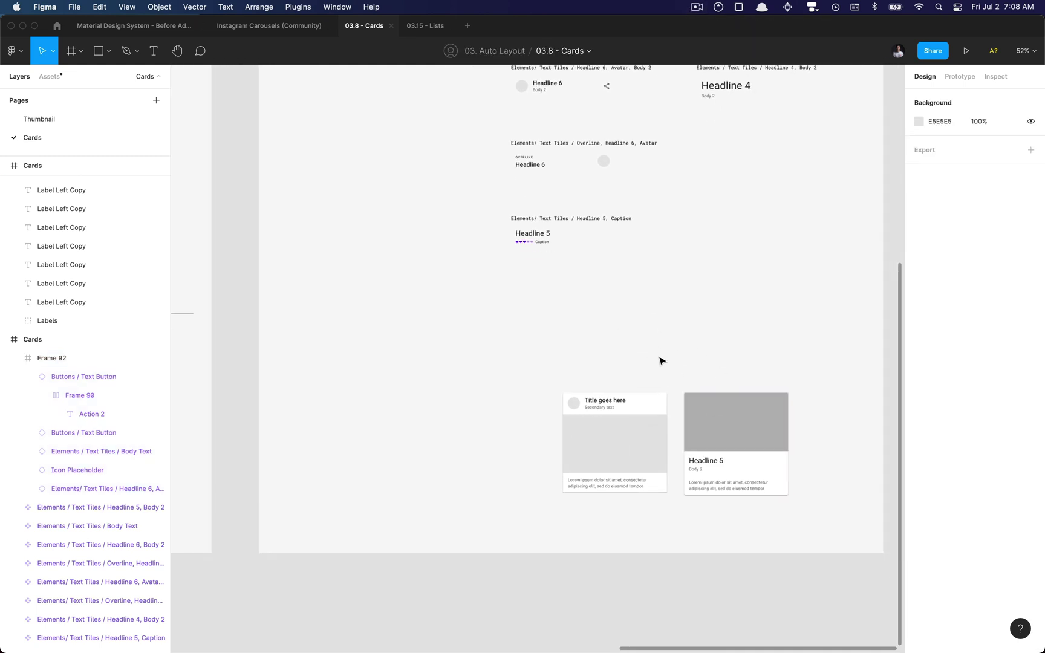
- Copy the grey image placeholder from the Headline 5 sample card onto the empty canvas area left of the cards
{"action": "left_click", "coordinate": [642, 408]}
{"action": "left_click", "coordinate": [714, 370]}
{"action": "left_click", "coordinate": [720, 402]}
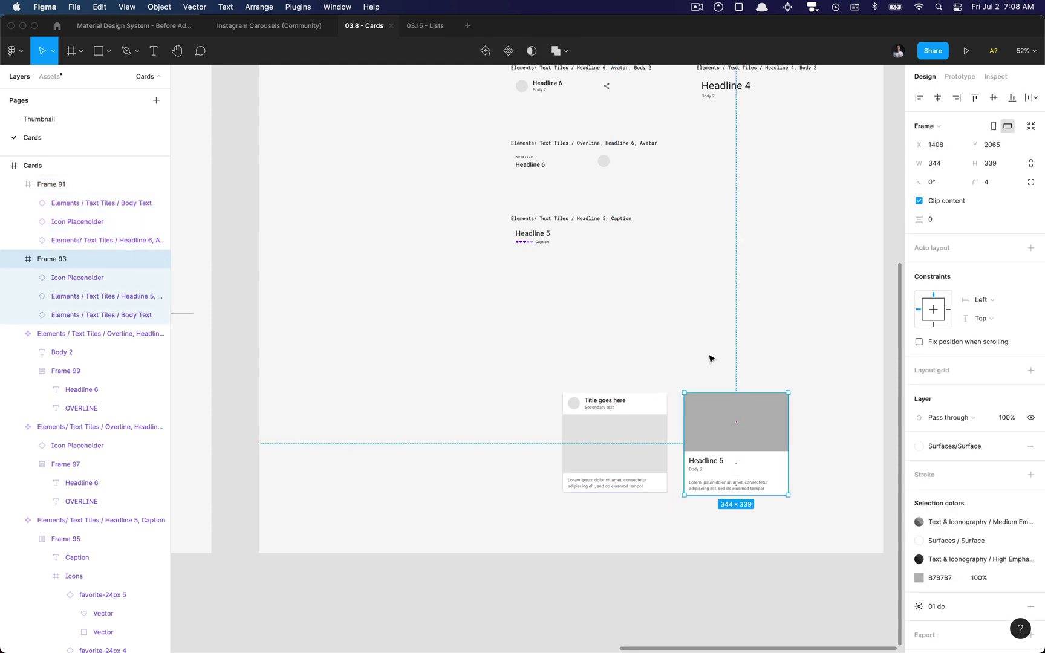
{"action": "double_click", "coordinate": [730, 405]}
{"action": "left_click_drag", "start_coordinate": [742, 429], "coordinate": [409, 337]}
{"action": "left_click", "coordinate": [548, 336]}
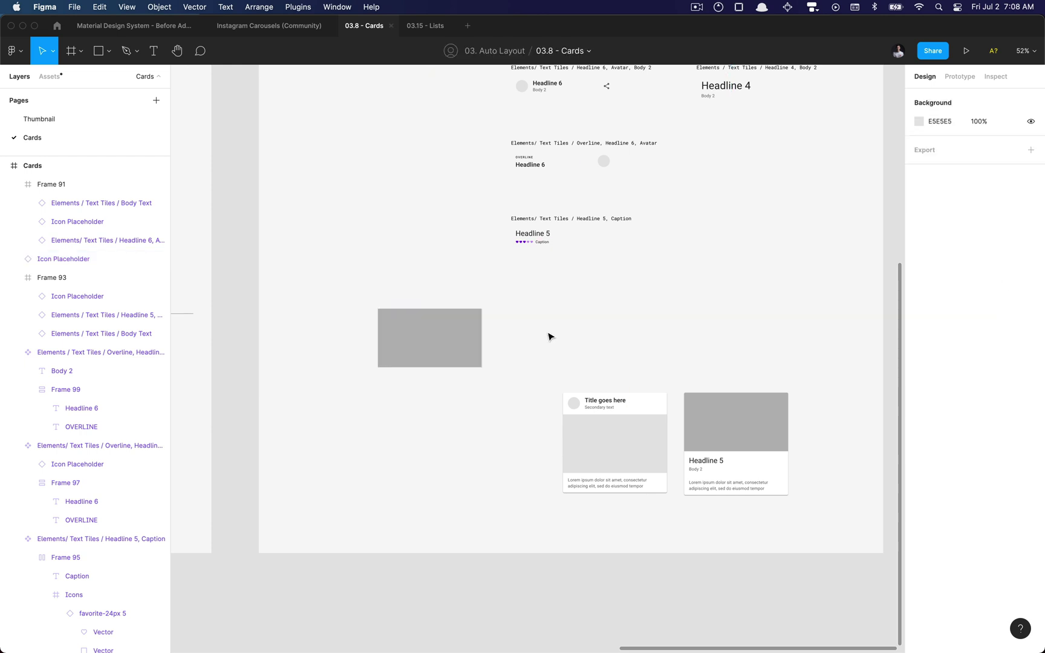
- Examine which text tile instances make up the Headline 5 sample card
{"action": "scroll", "coordinate": [604, 350], "scroll_direction": "down", "scroll_amount": 2}
{"action": "left_click_drag", "start_coordinate": [595, 327], "coordinate": [774, 415]}
{"action": "left_click", "coordinate": [775, 431]}
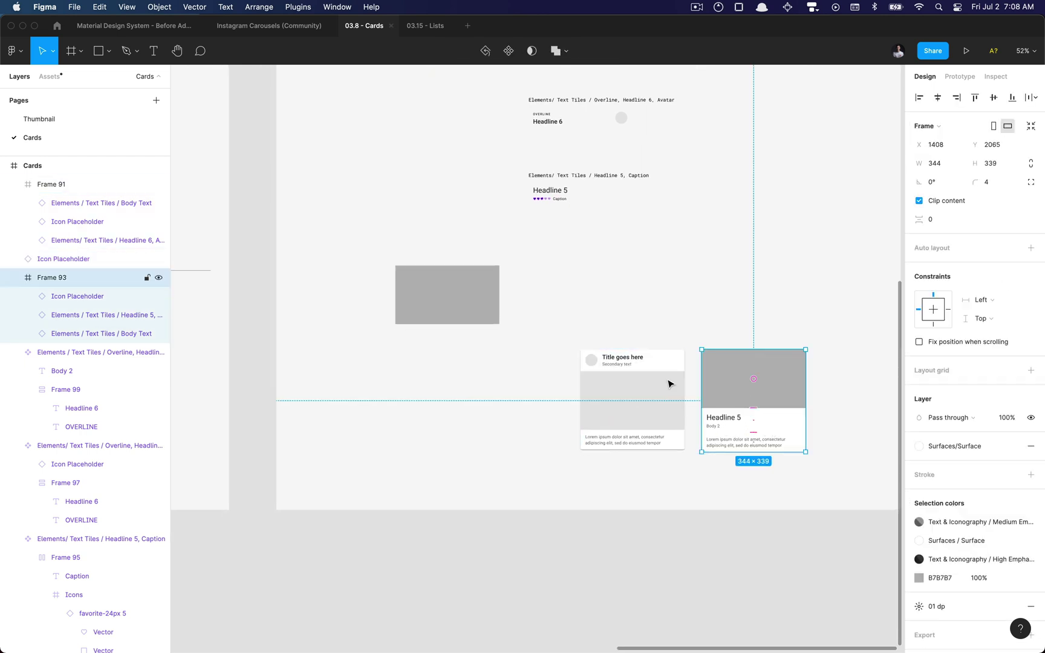
{"action": "scroll", "coordinate": [726, 439], "scroll_direction": "up", "scroll_amount": 2}
{"action": "scroll", "coordinate": [737, 417], "scroll_direction": "up", "scroll_amount": 5}
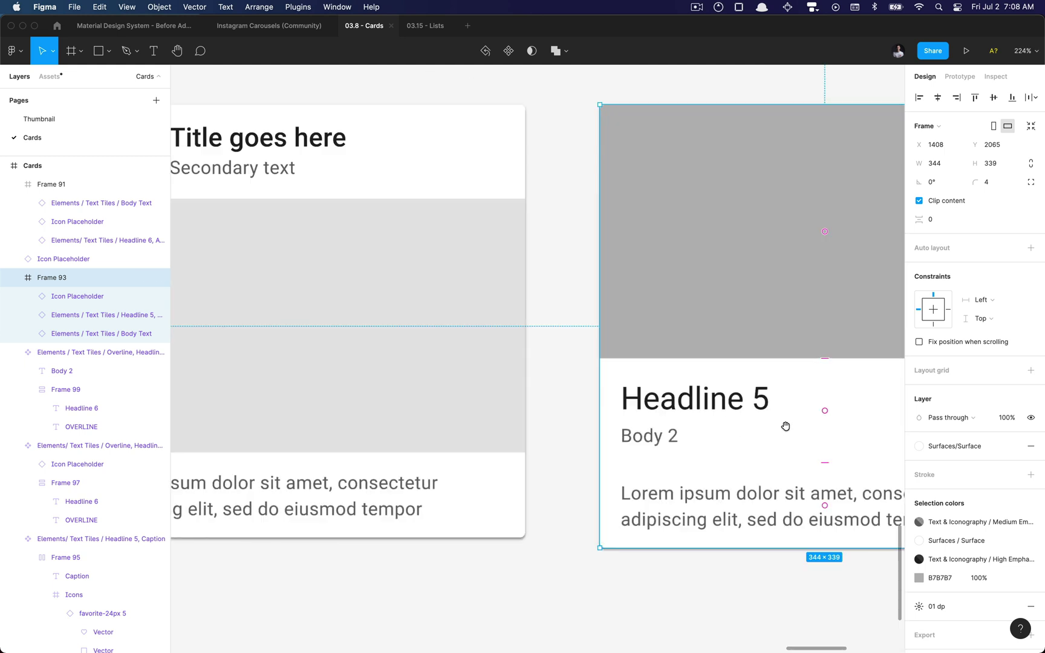
{"action": "scroll", "coordinate": [531, 402], "scroll_direction": "down", "scroll_amount": 5}
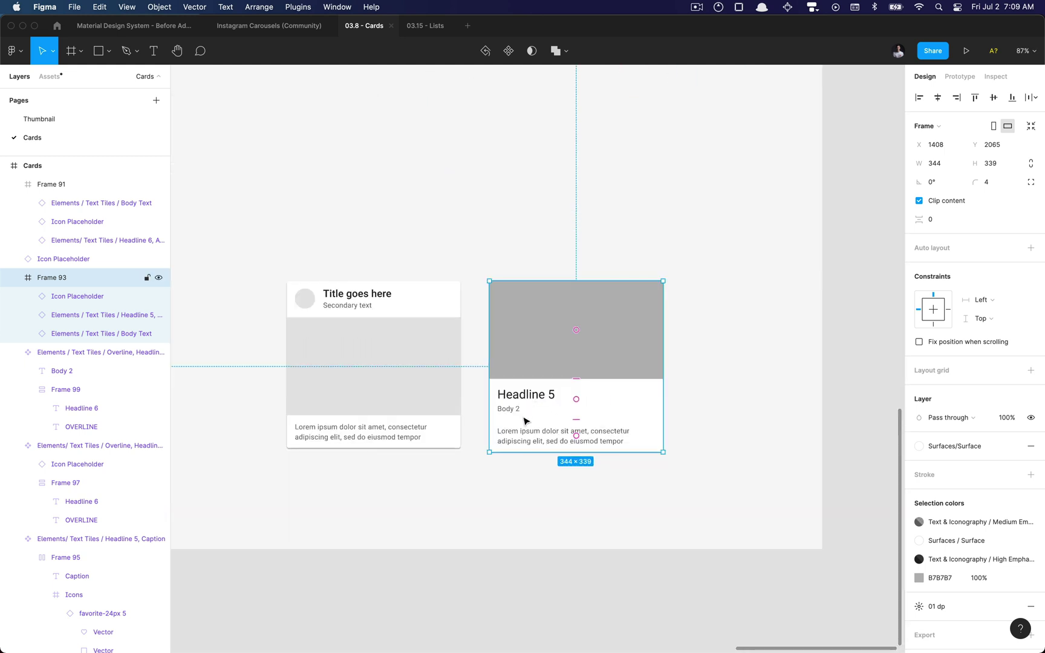
{"action": "double_click", "coordinate": [547, 399]}
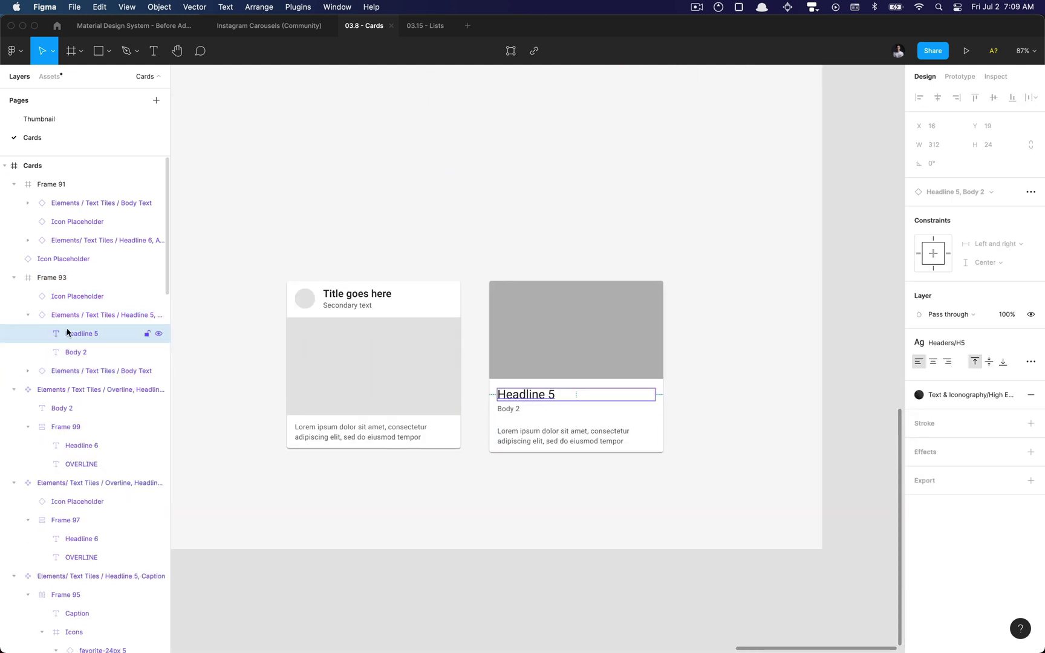
{"action": "left_click", "coordinate": [87, 312]}
{"action": "left_click", "coordinate": [560, 447]}
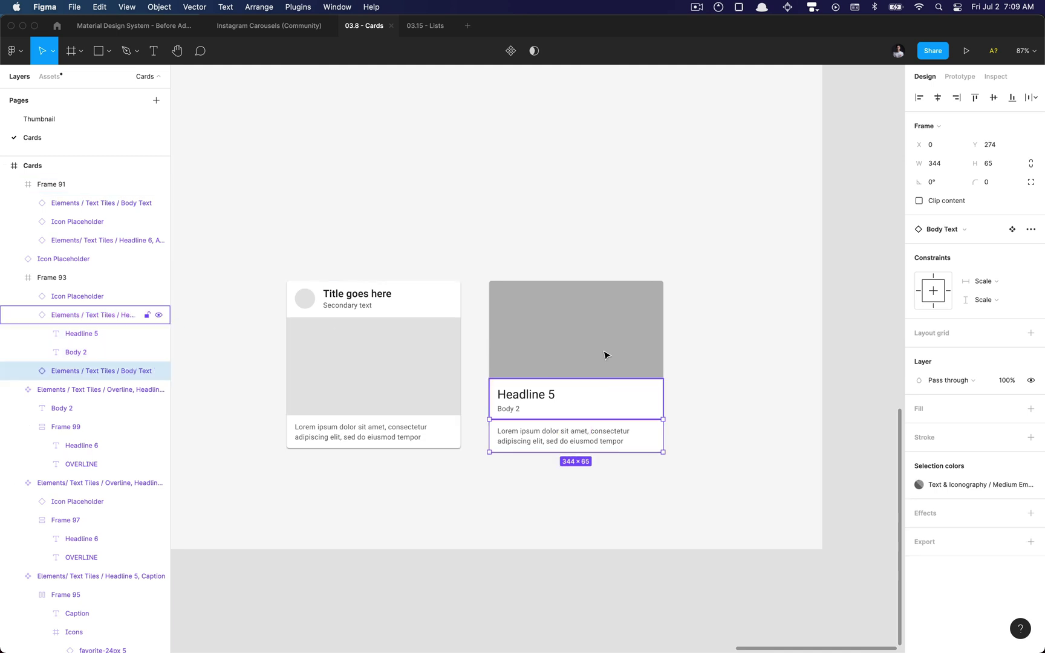
- Move the two sample cards together to the right, with the Headline 5 card at X 1651
{"action": "scroll", "coordinate": [810, 294], "scroll_direction": "left", "scroll_amount": 7}
{"action": "scroll", "coordinate": [669, 353], "scroll_direction": "down", "scroll_amount": 2}
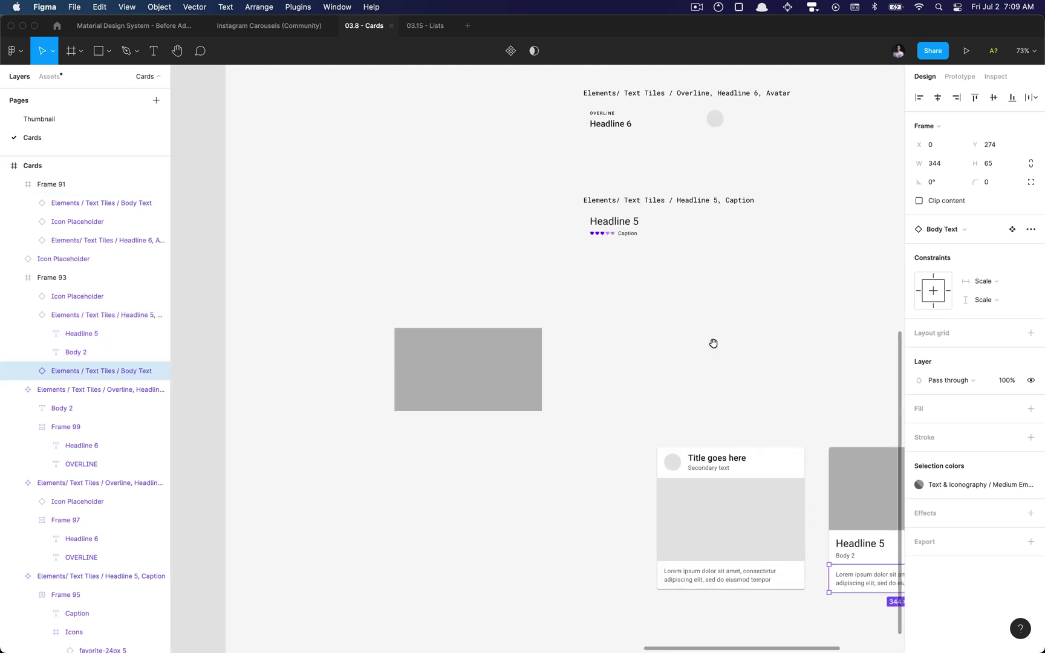
{"action": "scroll", "coordinate": [713, 343], "scroll_direction": "right", "scroll_amount": 5}
{"action": "scroll", "coordinate": [552, 299], "scroll_direction": "down", "scroll_amount": 2}
{"action": "left_click_drag", "start_coordinate": [533, 339], "coordinate": [766, 451]}
{"action": "left_click", "coordinate": [635, 324]}
{"action": "left_click_drag", "start_coordinate": [618, 323], "coordinate": [605, 444]}
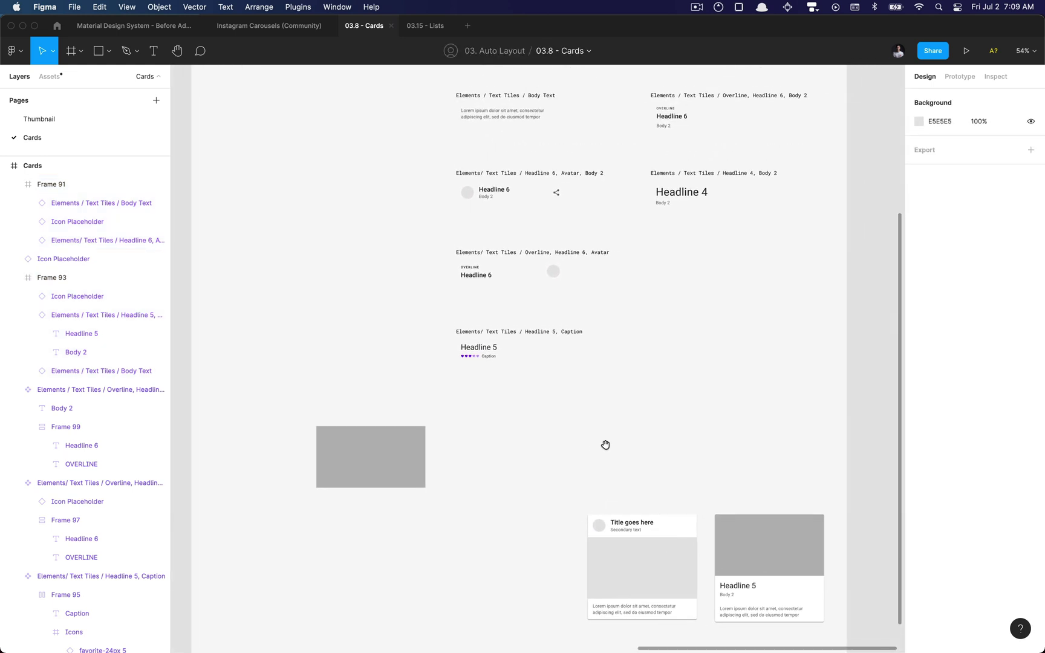
- Place instances of the "Headline 5, Body 2" and "Body Text" tiles below the copied grey image placeholder
{"action": "left_click_drag", "start_coordinate": [534, 192], "coordinate": [497, 283]}
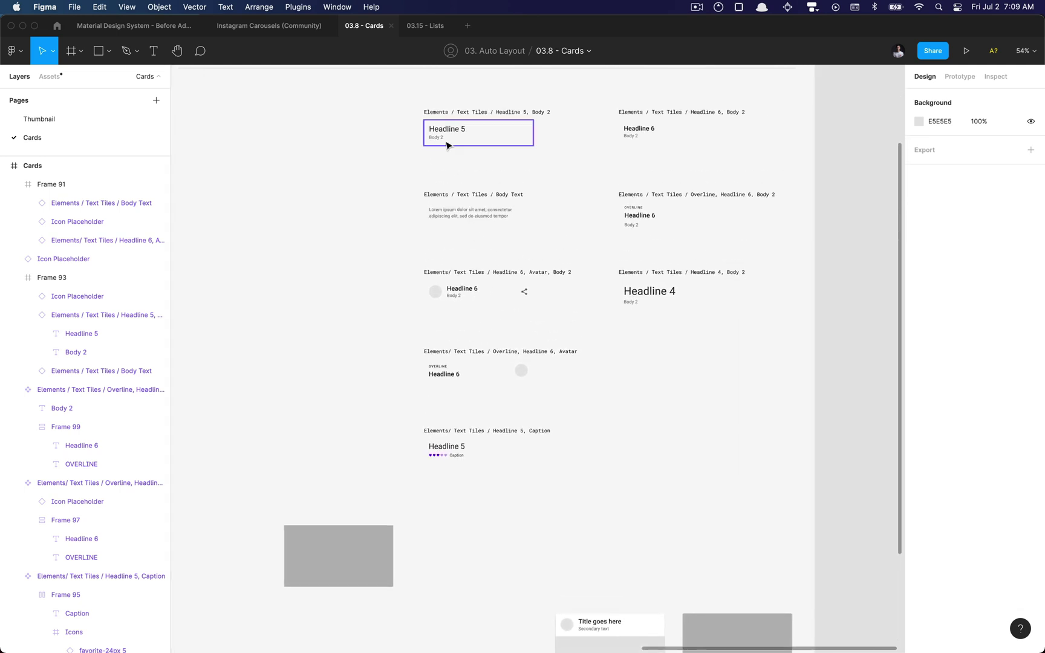
{"action": "left_click_drag", "start_coordinate": [448, 142], "coordinate": [320, 519]}
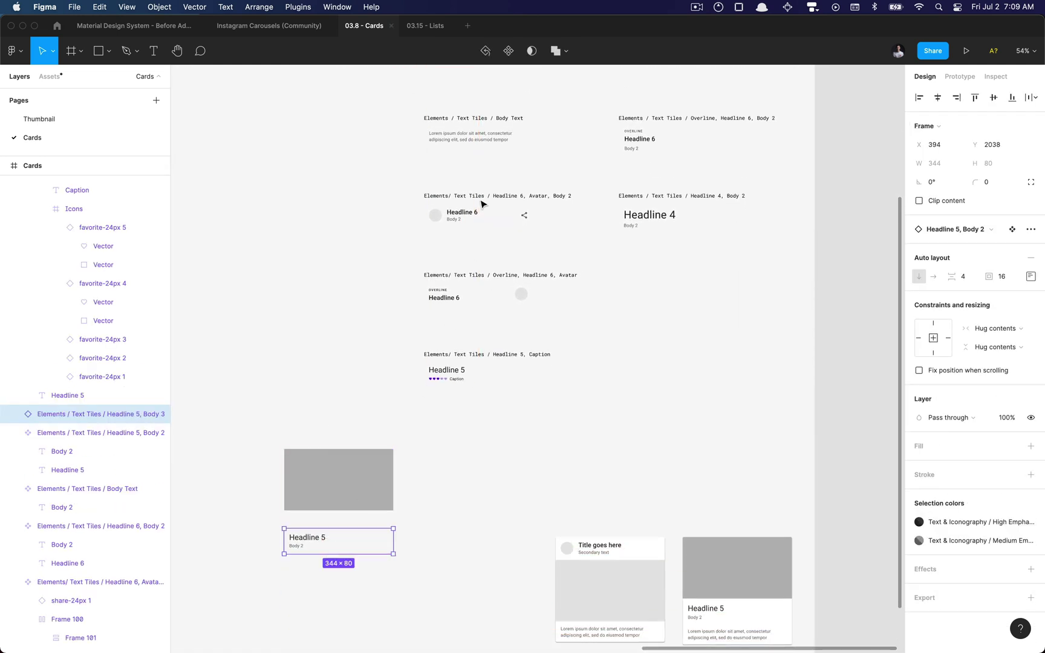
{"action": "left_click", "coordinate": [477, 137]}
{"action": "left_click_drag", "start_coordinate": [478, 137], "coordinate": [355, 582]}
{"action": "scroll", "coordinate": [404, 470], "scroll_direction": "down", "scroll_amount": 3}
{"action": "scroll", "coordinate": [404, 469], "scroll_direction": "left", "scroll_amount": 3}
{"action": "scroll", "coordinate": [405, 470], "scroll_direction": "up", "scroll_amount": 2}
{"action": "scroll", "coordinate": [457, 487], "scroll_direction": "down", "scroll_amount": 2}
{"action": "scroll", "coordinate": [457, 487], "scroll_direction": "right", "scroll_amount": 3}
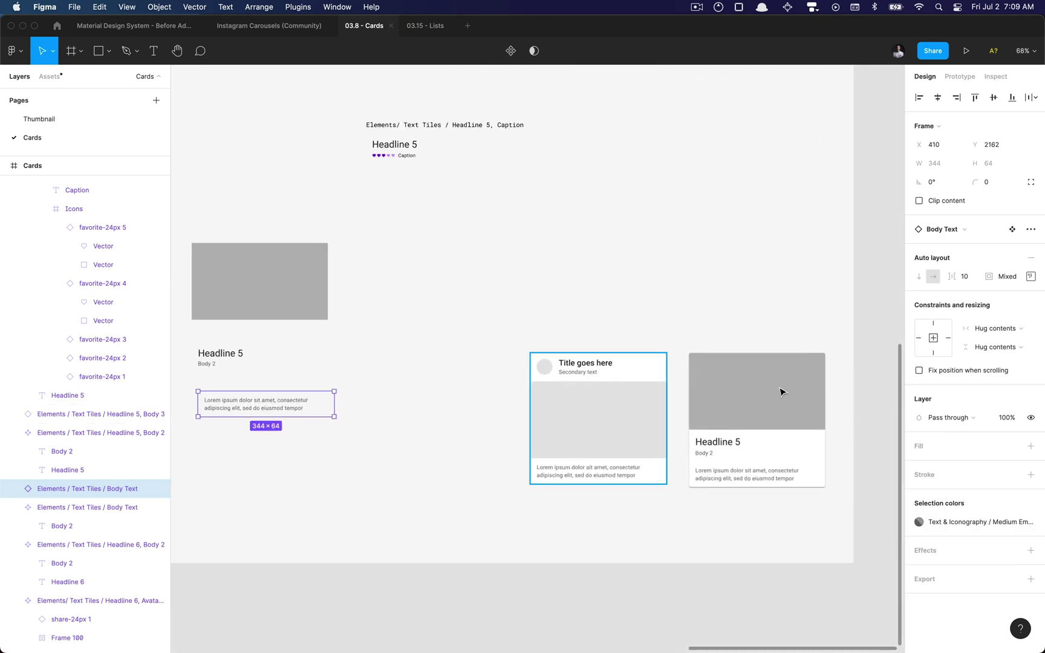
- Stack the Headline 5 tile and the Body Text tile flush beneath the placeholder, aligned at X 394
{"action": "left_click", "coordinate": [771, 437]}
{"action": "scroll", "coordinate": [401, 330], "scroll_direction": "left", "scroll_amount": 8}
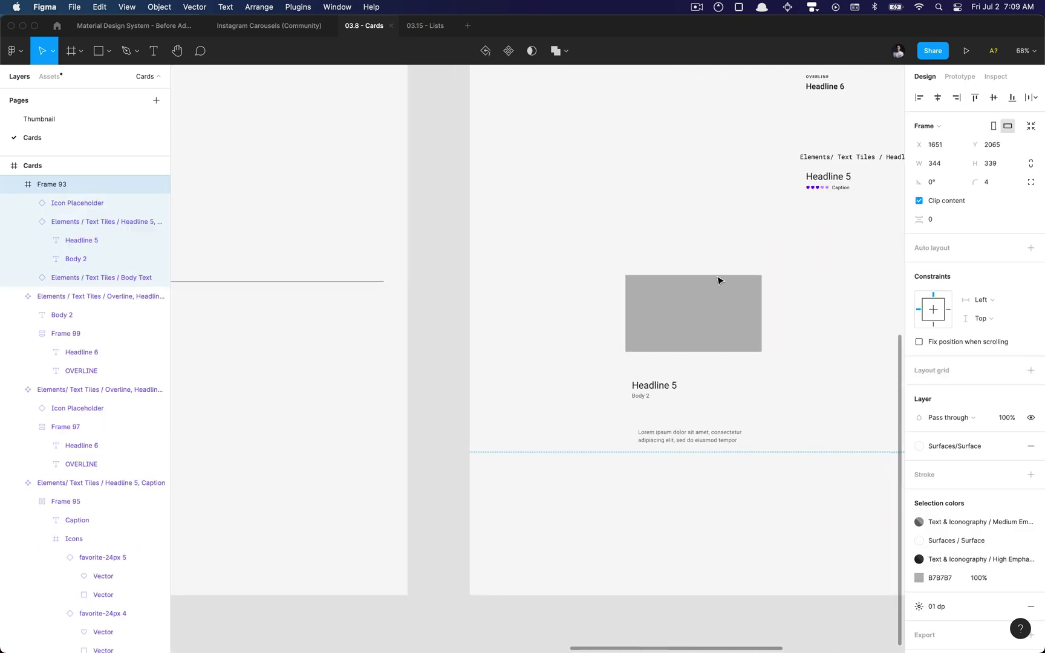
{"action": "left_click", "coordinate": [708, 314]}
{"action": "scroll", "coordinate": [720, 333], "scroll_direction": "up", "scroll_amount": 4}
{"action": "scroll", "coordinate": [741, 354], "scroll_direction": "down", "scroll_amount": 5}
{"action": "scroll", "coordinate": [740, 354], "scroll_direction": "right", "scroll_amount": 3}
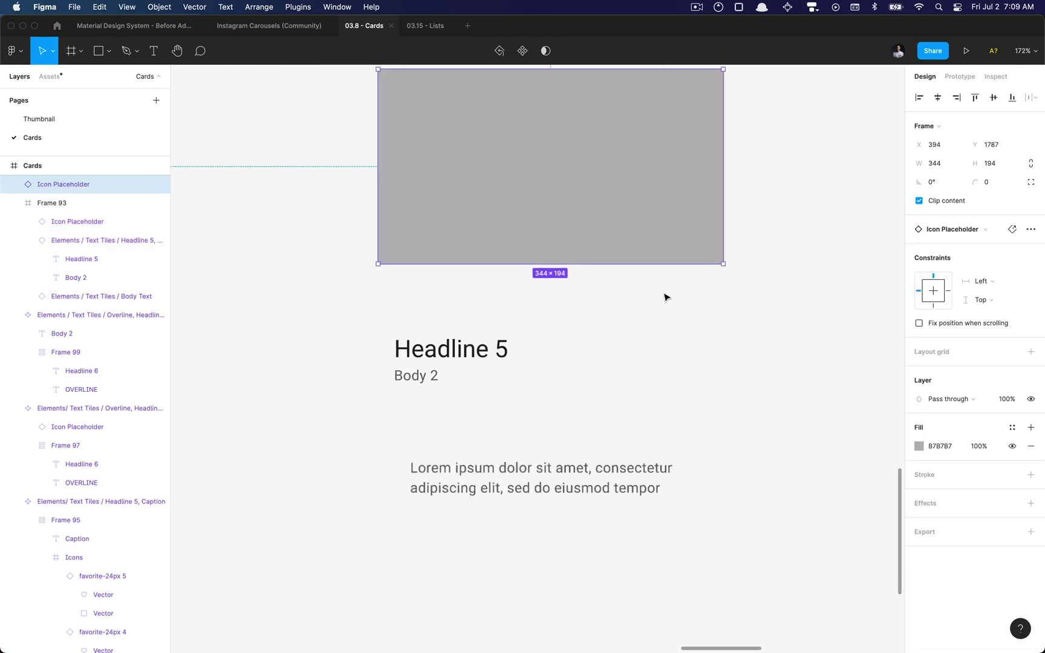
{"action": "left_click", "coordinate": [534, 345]}
{"action": "left_click_drag", "start_coordinate": [549, 306], "coordinate": [557, 294]}
{"action": "left_click_drag", "start_coordinate": [582, 466], "coordinate": [564, 370]}
- Wrap the placeholder, the Headline 5 tile and the Body Text tile together in a vertical auto layout frame
{"action": "left_click", "coordinate": [548, 321]}
{"action": "left_click", "coordinate": [551, 219], "text": "shift"}
{"action": "scroll", "coordinate": [843, 224], "scroll_direction": "up", "scroll_amount": 1}
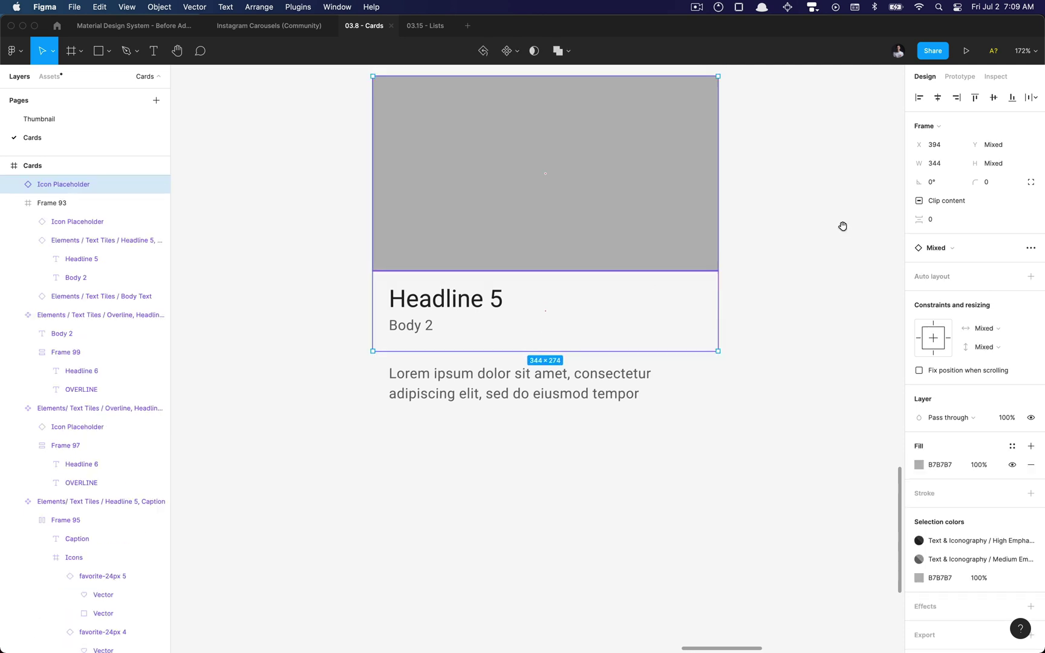
{"action": "left_click", "coordinate": [799, 206]}
{"action": "scroll", "coordinate": [798, 206], "scroll_direction": "up", "scroll_amount": 3}
{"action": "left_click_drag", "start_coordinate": [748, 219], "coordinate": [429, 582]}
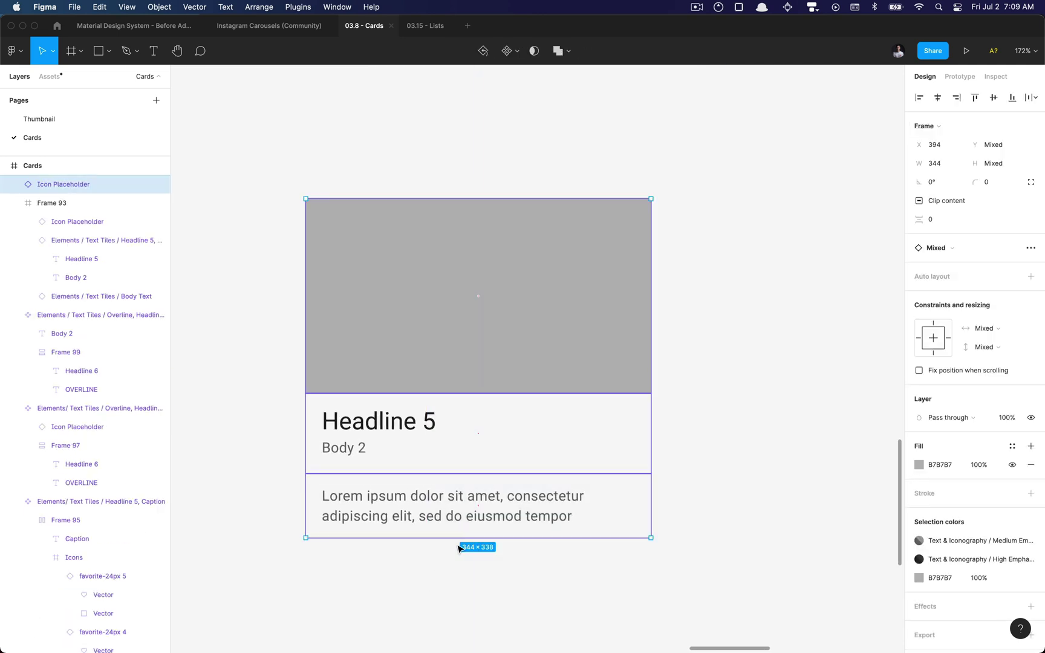
{"action": "key", "text": "shift+a"}
- Copy the original Headline 5 card's properties and paste them onto the new auto layout card to give it the surface fill and shadow
{"action": "scroll", "coordinate": [682, 324], "scroll_direction": "down", "scroll_amount": 4}
{"action": "left_click_drag", "start_coordinate": [628, 320], "coordinate": [360, 107]}
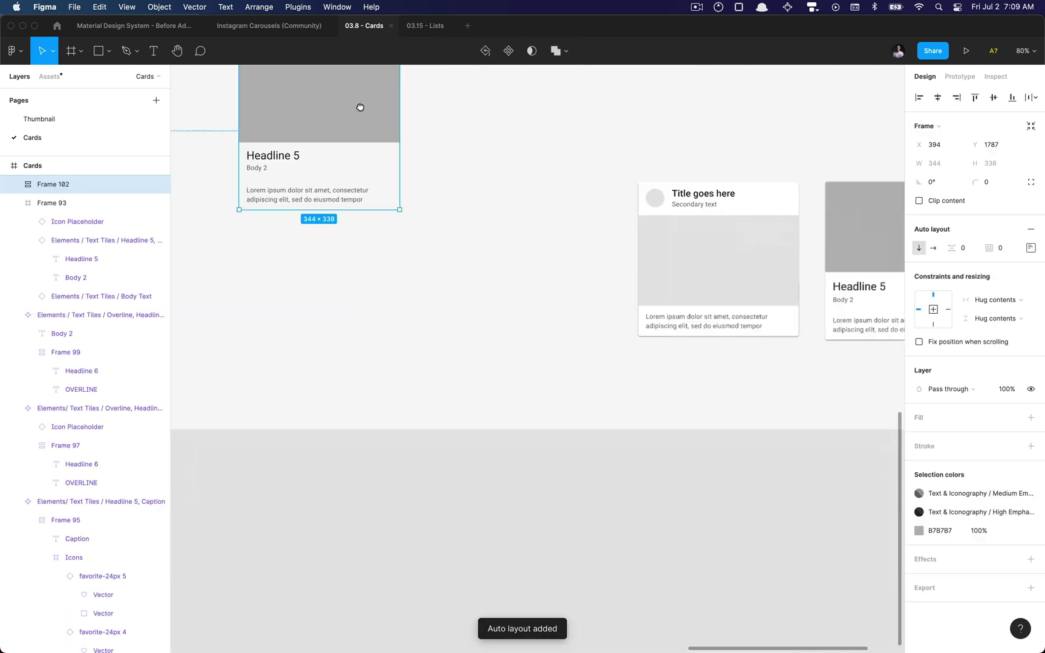
{"action": "scroll", "coordinate": [296, 182], "scroll_direction": "right", "scroll_amount": 5}
{"action": "left_click", "coordinate": [625, 252]}
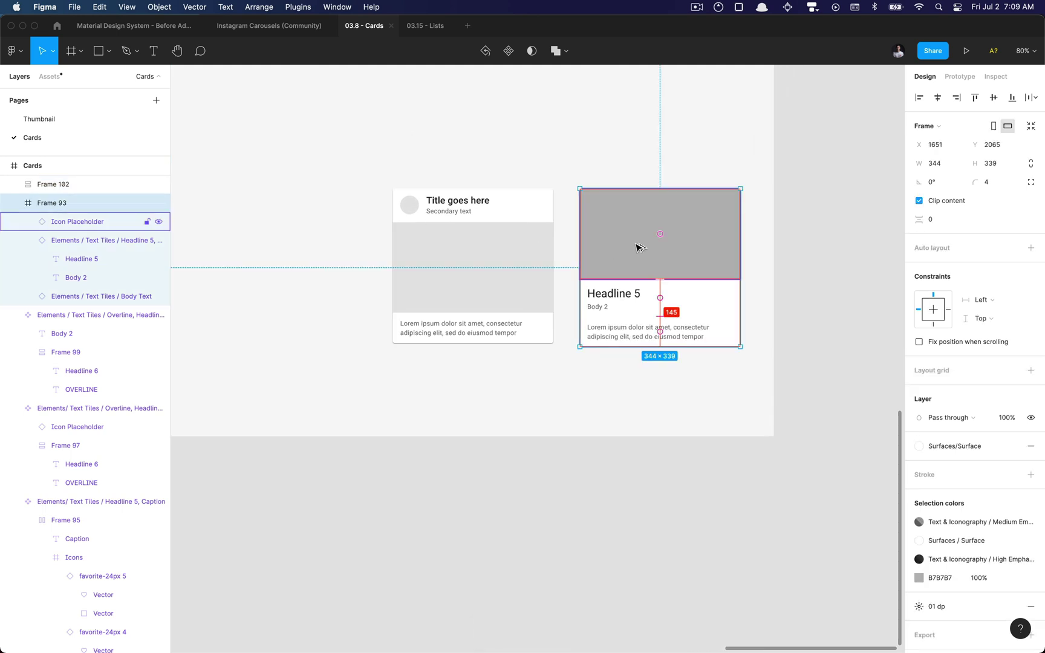
{"action": "left_click", "coordinate": [312, 139]}
{"action": "left_click_drag", "start_coordinate": [396, 157], "coordinate": [945, 329]}
{"action": "left_click", "coordinate": [674, 318]}
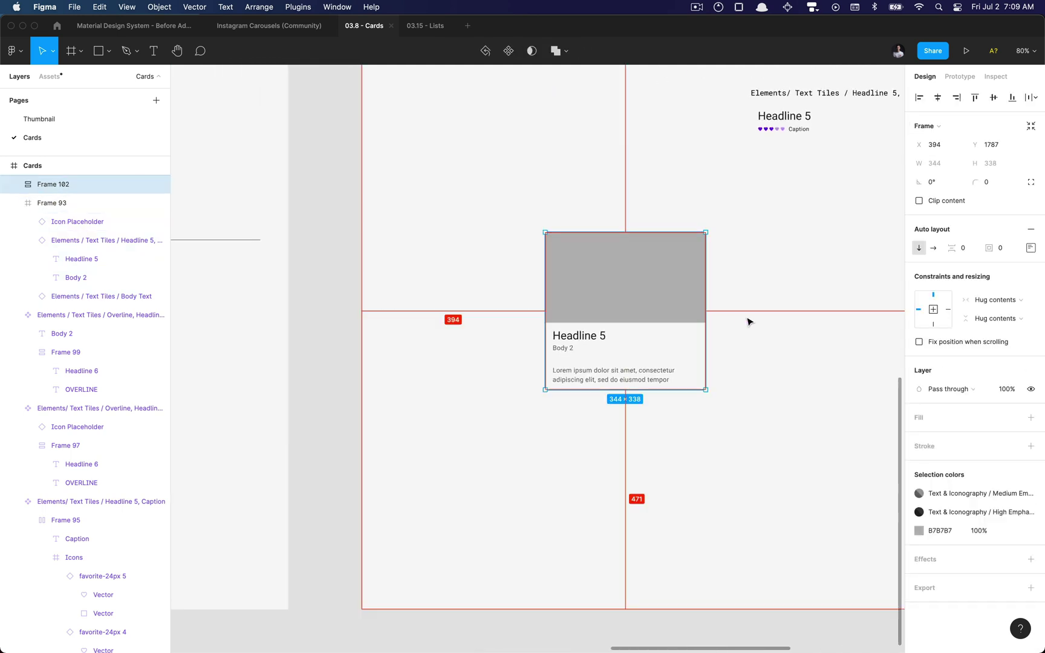
{"action": "key", "text": "super+alt+v"}
{"action": "left_click", "coordinate": [777, 345]}
{"action": "scroll", "coordinate": [749, 350], "scroll_direction": "right", "scroll_amount": 3}
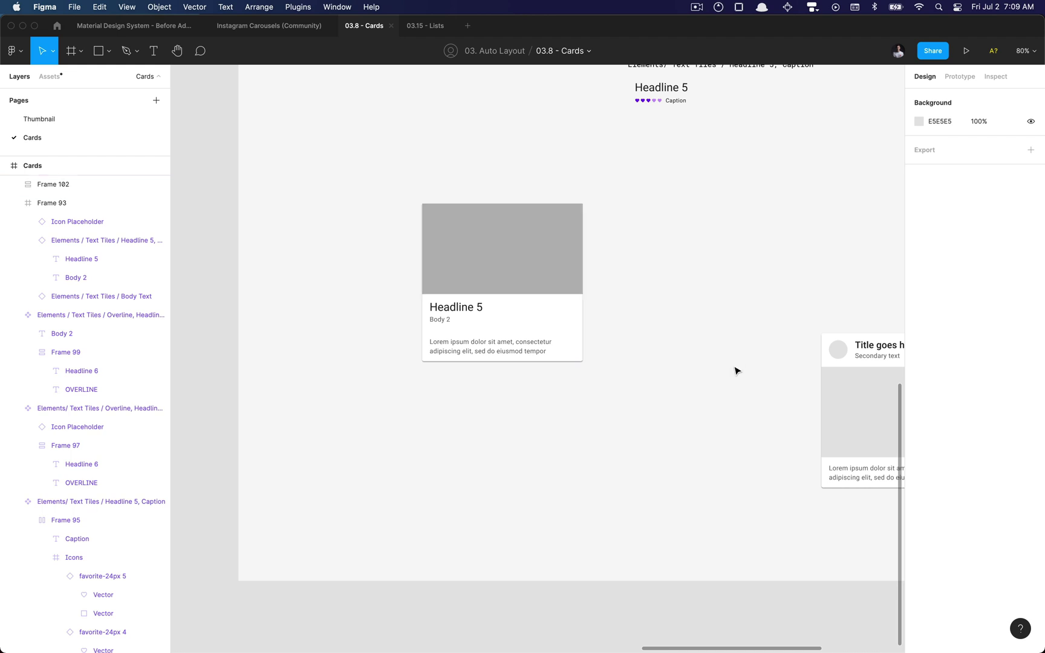
{"action": "scroll", "coordinate": [737, 370], "scroll_direction": "right", "scroll_amount": 4}
{"action": "scroll", "coordinate": [480, 296], "scroll_direction": "down", "scroll_amount": 3}
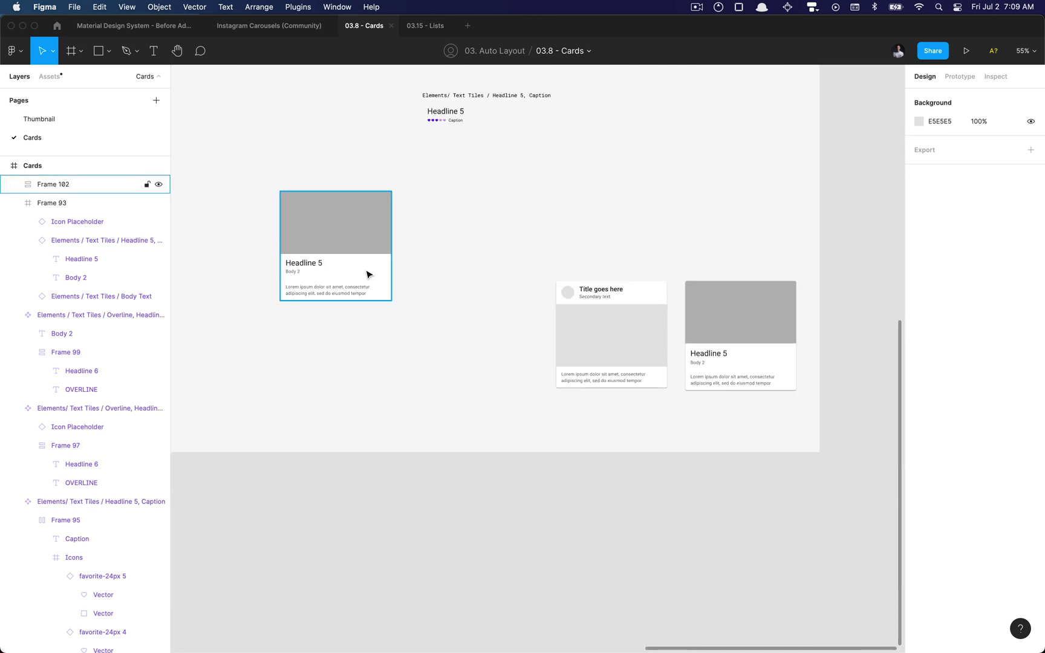
- Move the auto layout card to X 244 and the original Headline 5 card beside it at X 636, both at Y 2041
{"action": "left_click_drag", "start_coordinate": [369, 274], "coordinate": [320, 356]}
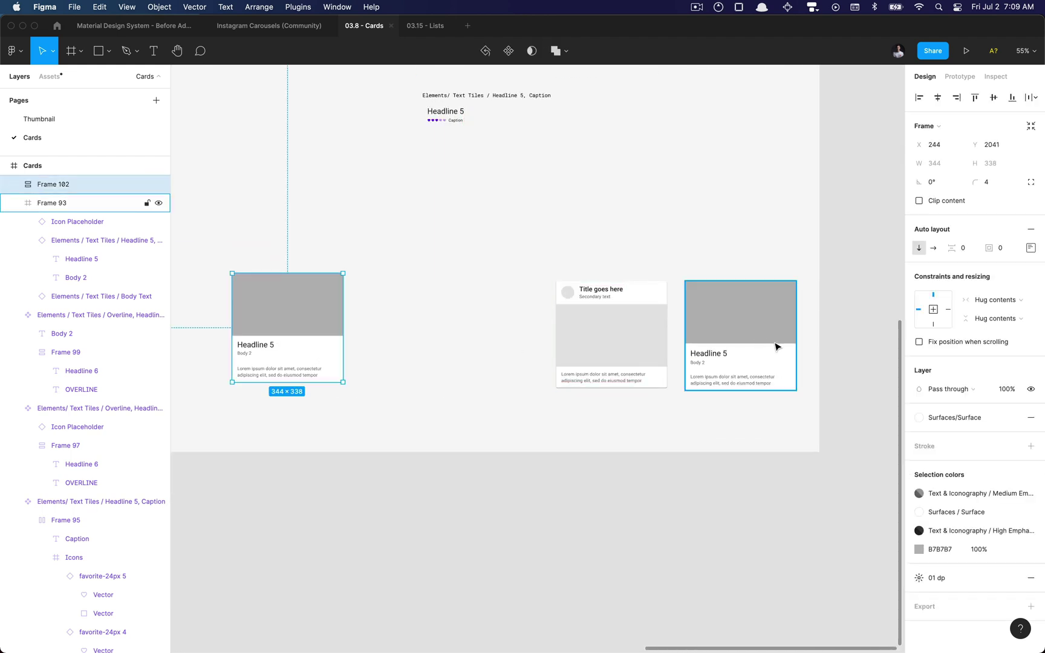
{"action": "left_click_drag", "start_coordinate": [750, 344], "coordinate": [421, 337]}
{"action": "scroll", "coordinate": [450, 326], "scroll_direction": "left", "scroll_amount": 2}
{"action": "scroll", "coordinate": [479, 318], "scroll_direction": "up", "scroll_amount": 5}
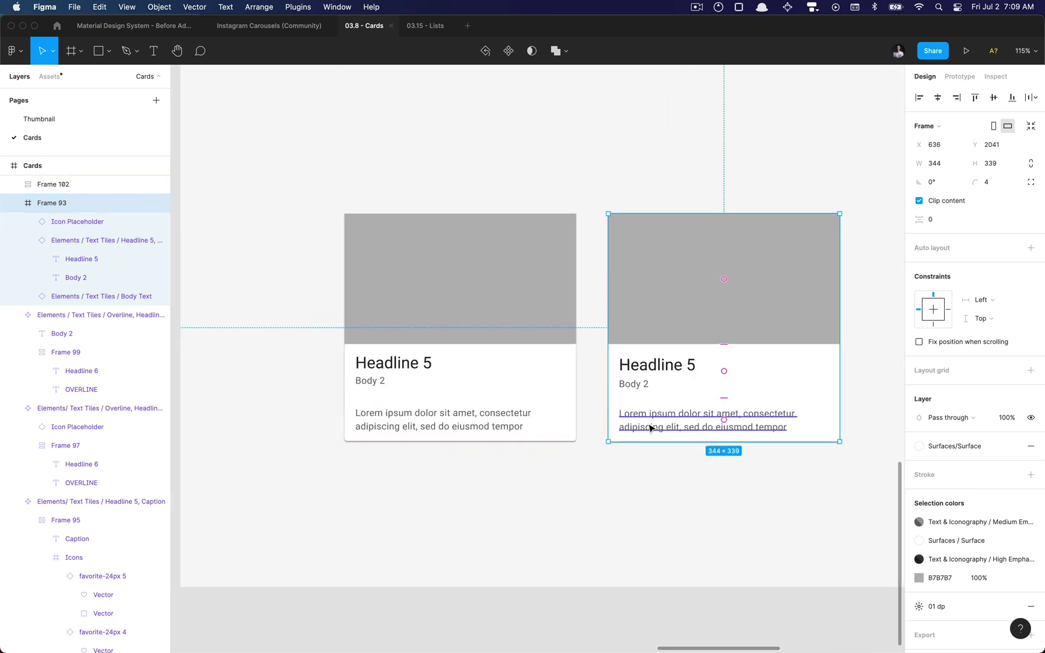
- Lengthen the original Headline 5 card's body text with repeated Lorem ipsum lines to test how the fixed frame handles it
{"action": "double_click", "coordinate": [649, 426]}
{"action": "key", "text": "Right"}
{"action": "key", "text": "Return"}
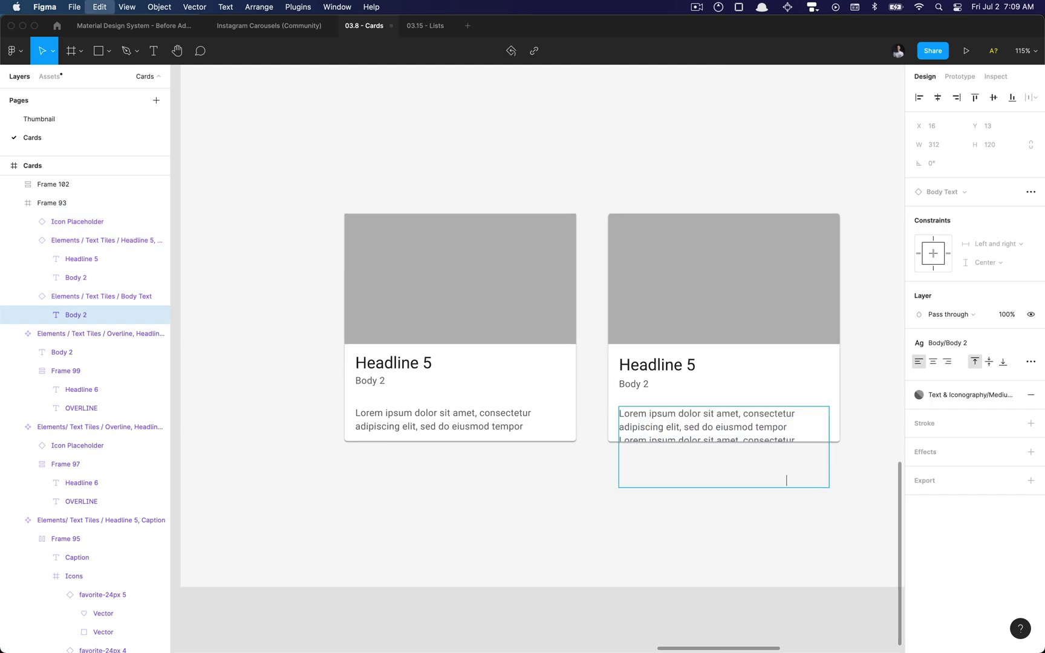
{"action": "key", "text": "Escape"}
{"action": "key", "text": "super+v"}
{"action": "key", "text": "Escape"}
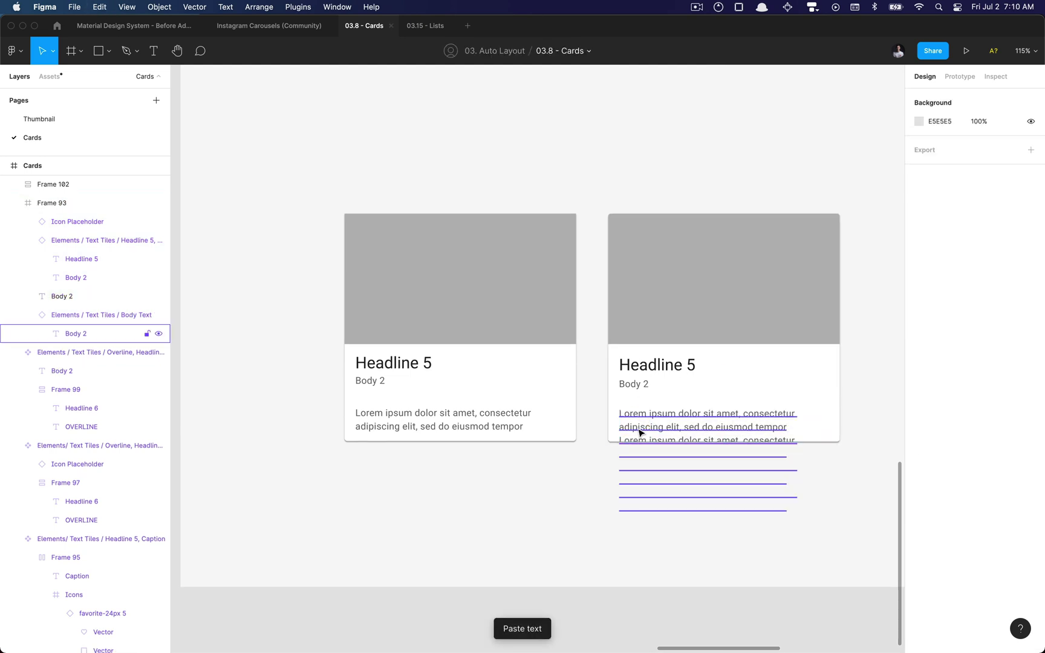
{"action": "left_click", "coordinate": [639, 430], "text": "super"}
{"action": "left_click", "coordinate": [553, 459]}
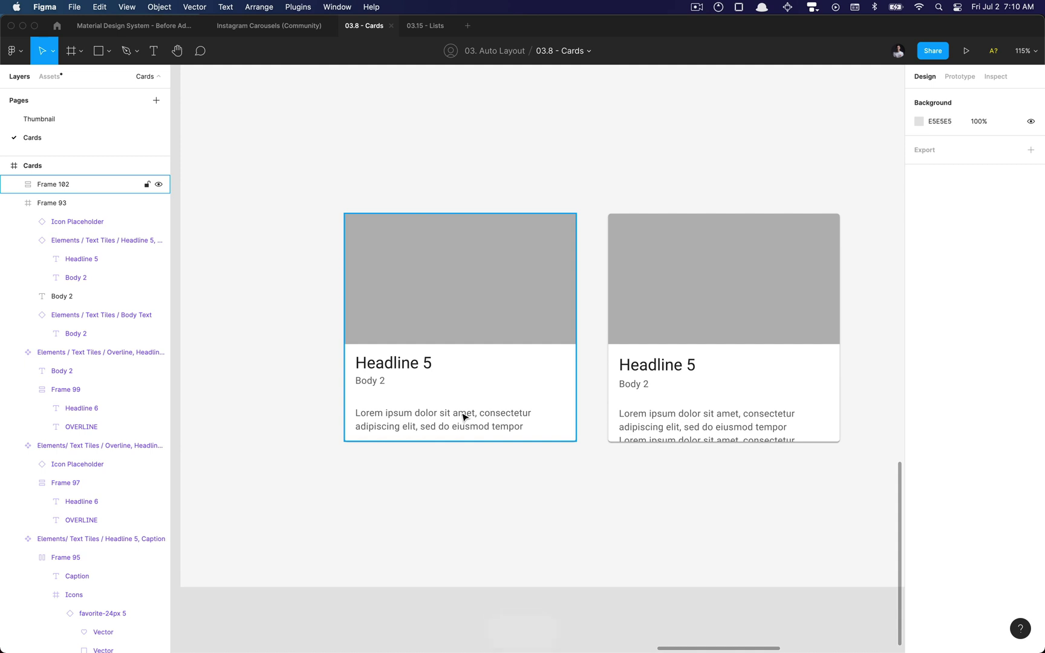
- Append several filler lines such as "asd" to the auto layout Headline 5 card's body text to test its resizing
{"action": "double_click", "coordinate": [463, 415]}
{"action": "key", "text": "Return"}
{"action": "key", "text": "Right"}
{"action": "key", "text": "Return"}
{"action": "type", "text": "asd"}
{"action": "key", "text": "Return"}
{"action": "type", "text": "as"}
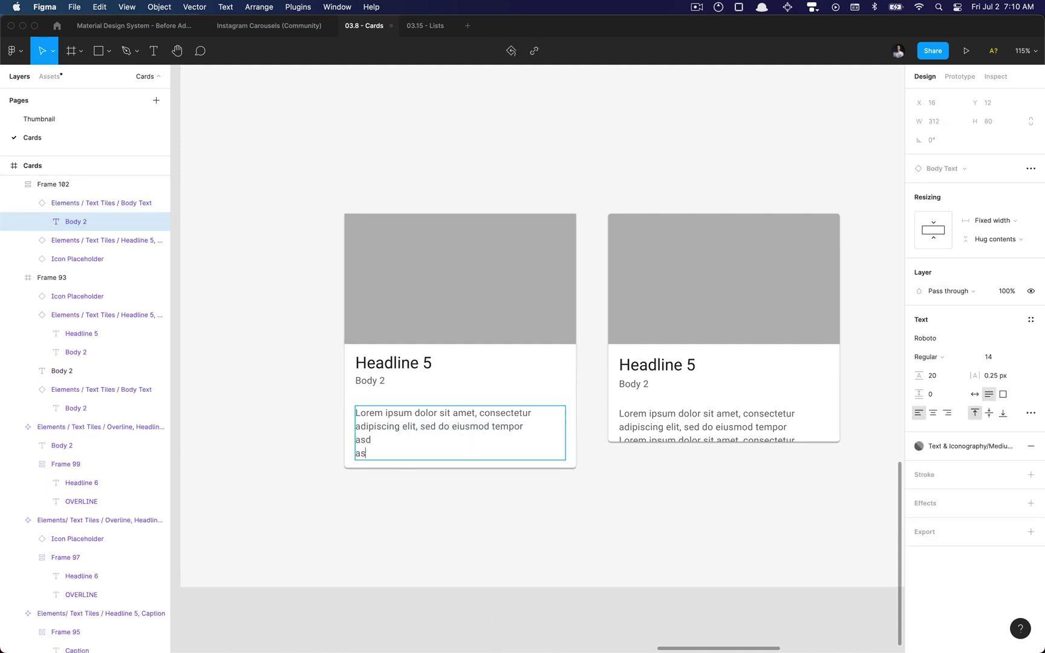
{"action": "type", "text": "d asd as da sd asd"}
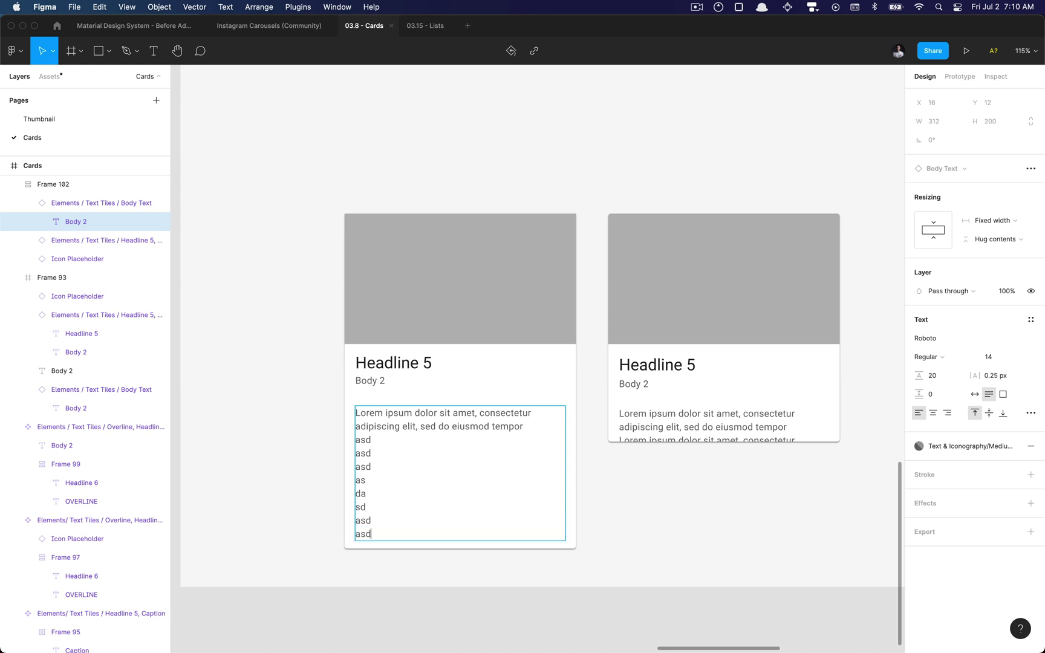
- Delete the filler lines from the auto layout Headline 5 card's body text, keeping only the two Lorem ipsum lines
{"action": "key", "text": "shift+Up"}
{"action": "key", "text": "shift+Up"}
{"action": "key", "text": "shift+Up"}
{"action": "key", "text": "shift+Up"}
{"action": "key", "text": "shift+Up"}
{"action": "key", "text": "shift+Up"}
{"action": "key", "text": "shift+Up"}
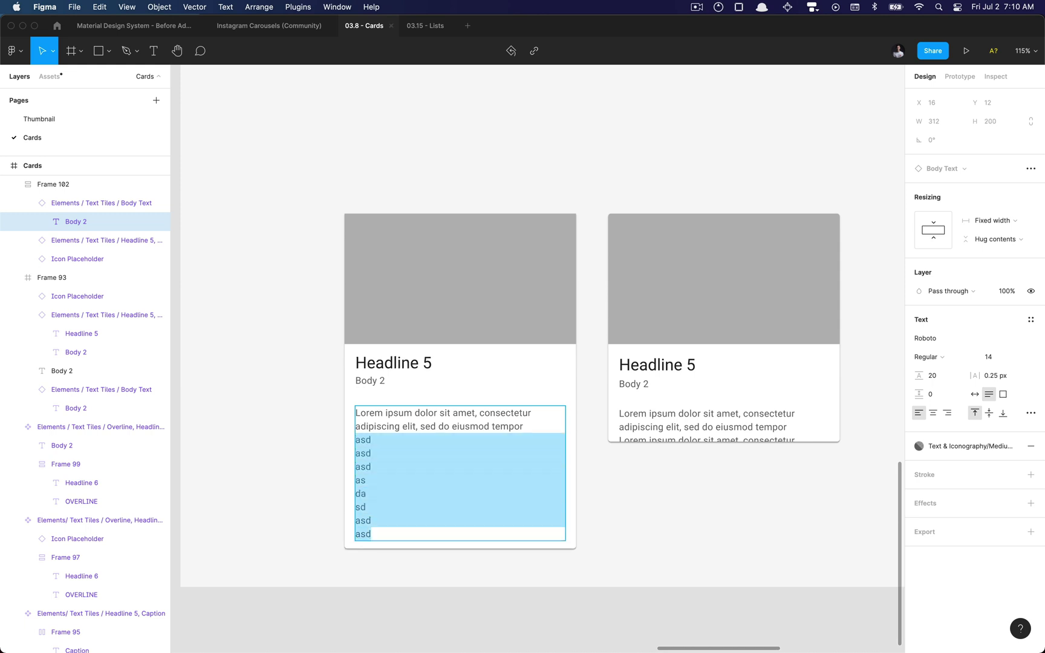
{"action": "key", "text": "BackSpace"}
{"action": "key", "text": "BackSpace"}
{"action": "left_click", "coordinate": [467, 470]}
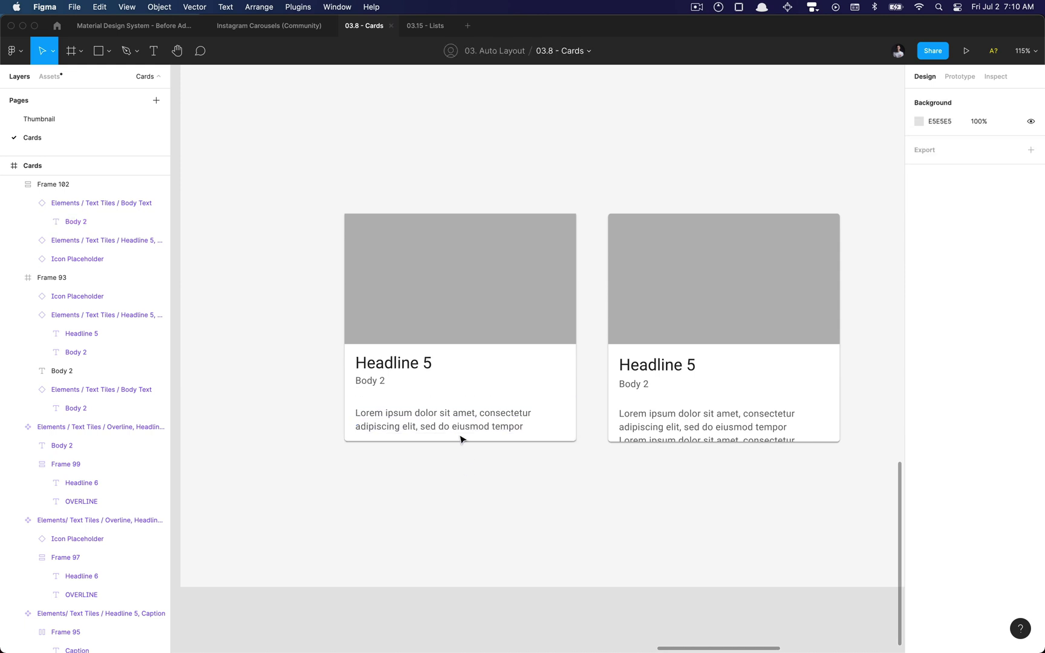
- Delete the original non-auto-layout Headline 5 card beside the new auto layout card
{"action": "left_click", "coordinate": [466, 395]}
{"action": "scroll", "coordinate": [314, 404], "scroll_direction": "down", "scroll_amount": 5}
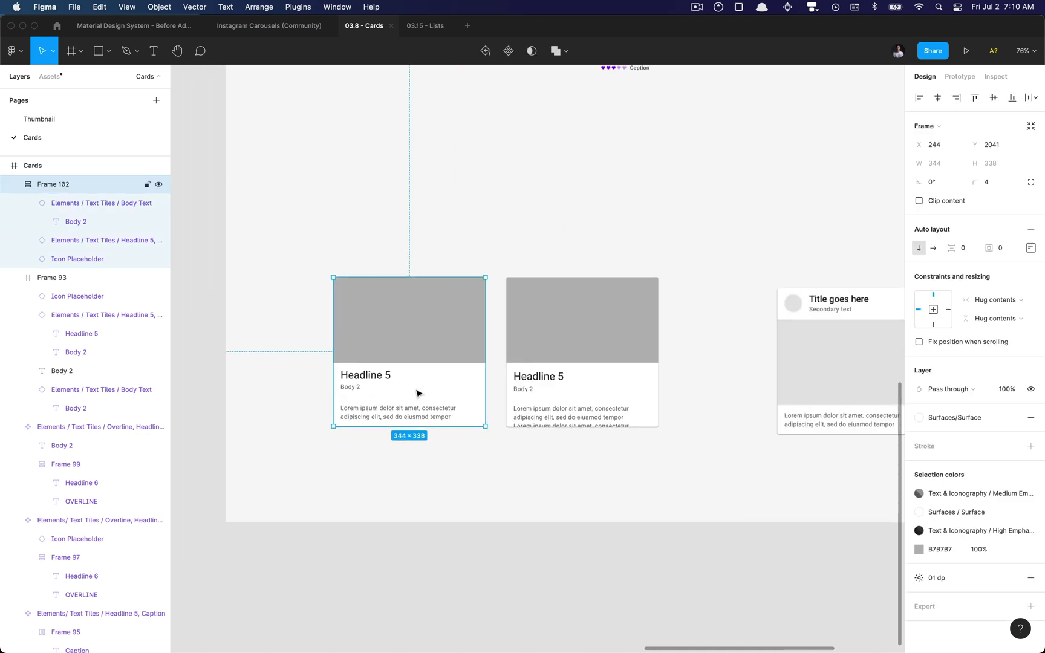
{"action": "left_click", "coordinate": [585, 352]}
{"action": "key", "text": "Delete"}
{"action": "scroll", "coordinate": [598, 353], "scroll_direction": "right", "scroll_amount": 3}
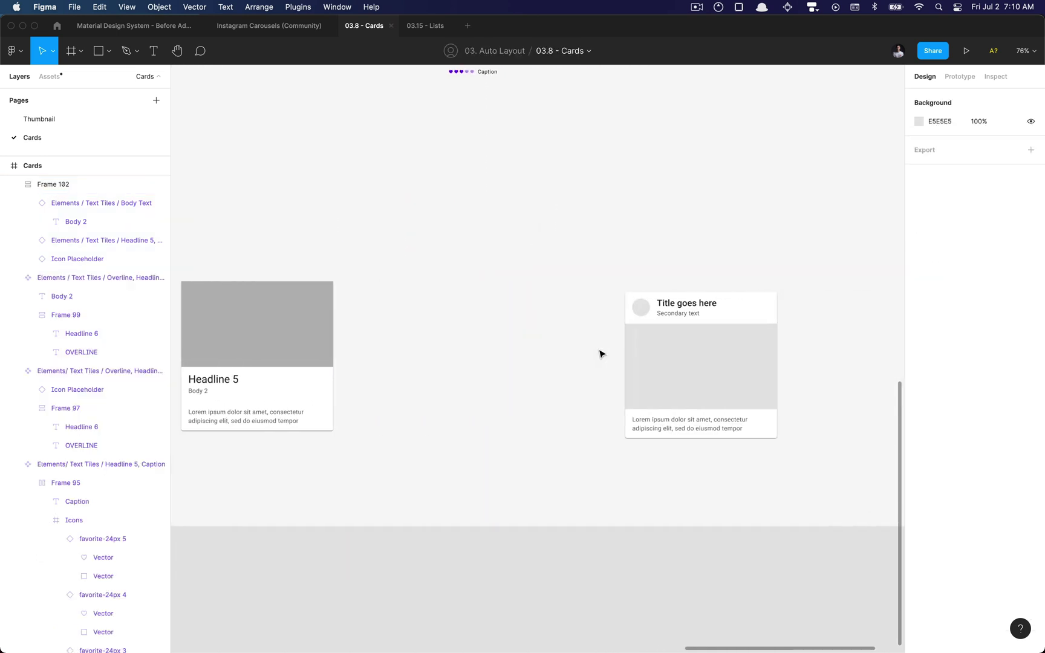
- Place an instance of the "Headline 6, Avatar, Body 2" tile in the empty area above the cards at X 775, Y 1834
{"action": "scroll", "coordinate": [484, 358], "scroll_direction": "left", "scroll_amount": 3}
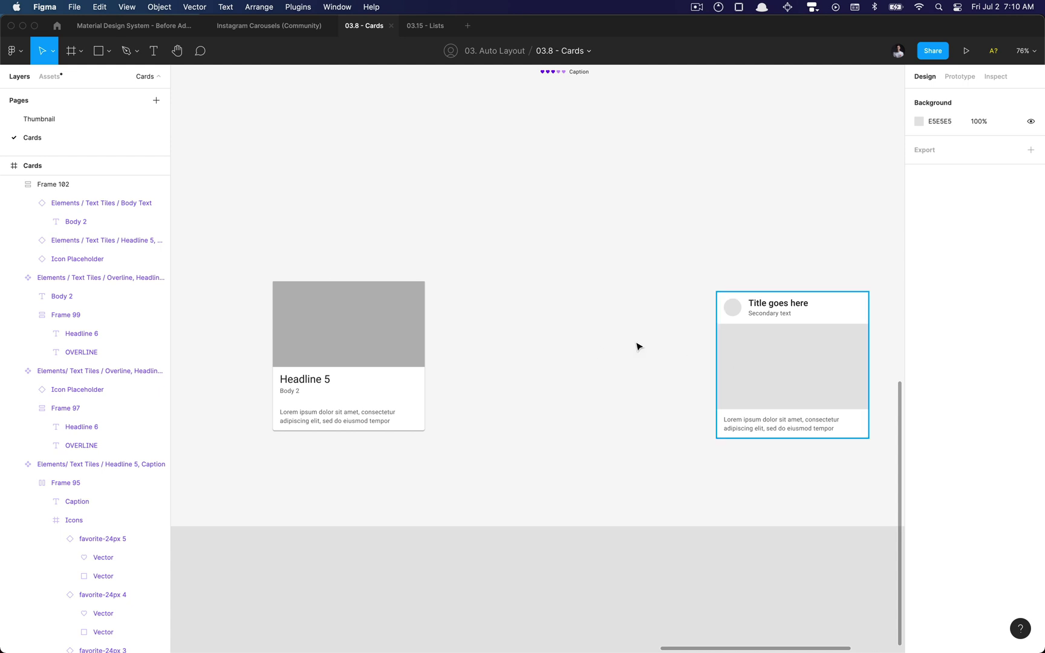
{"action": "scroll", "coordinate": [520, 341], "scroll_direction": "down", "scroll_amount": 5}
{"action": "scroll", "coordinate": [520, 341], "scroll_direction": "up", "scroll_amount": 8}
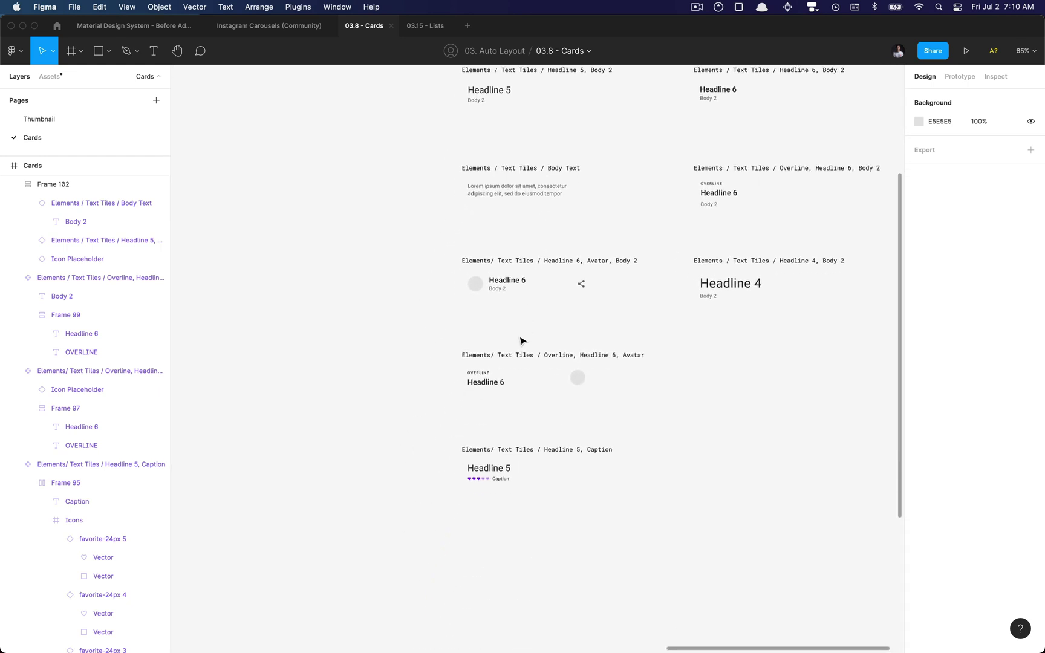
{"action": "scroll", "coordinate": [523, 341], "scroll_direction": "down", "scroll_amount": 3}
{"action": "left_click", "coordinate": [524, 216]}
{"action": "left_click_drag", "start_coordinate": [524, 216], "coordinate": [503, 529], "text": "alt"}
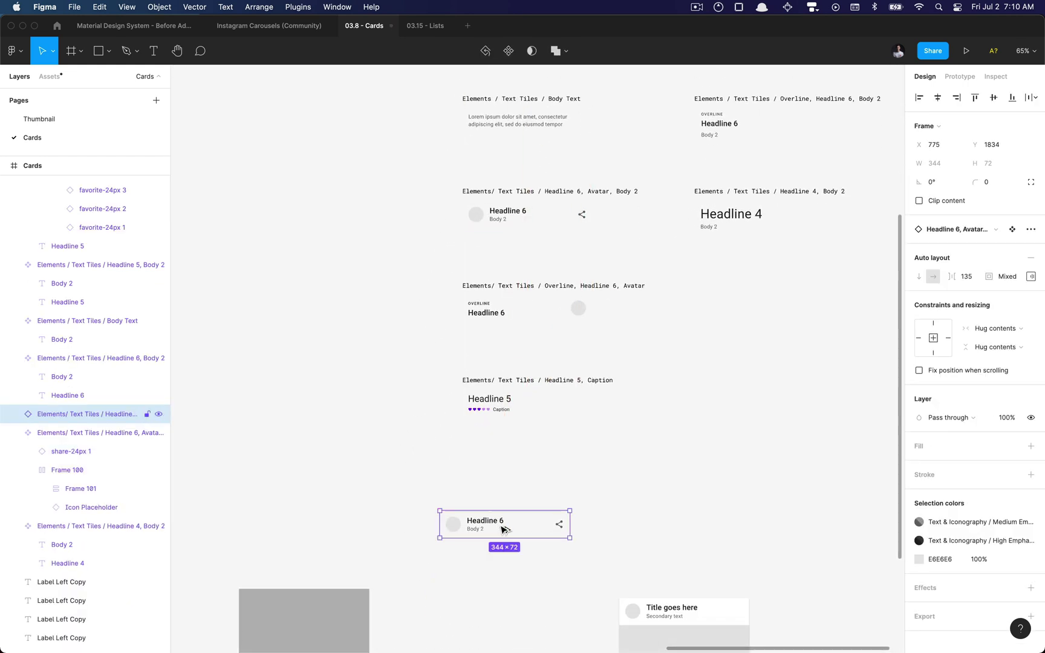
{"action": "scroll", "coordinate": [503, 530], "scroll_direction": "down", "scroll_amount": 5}
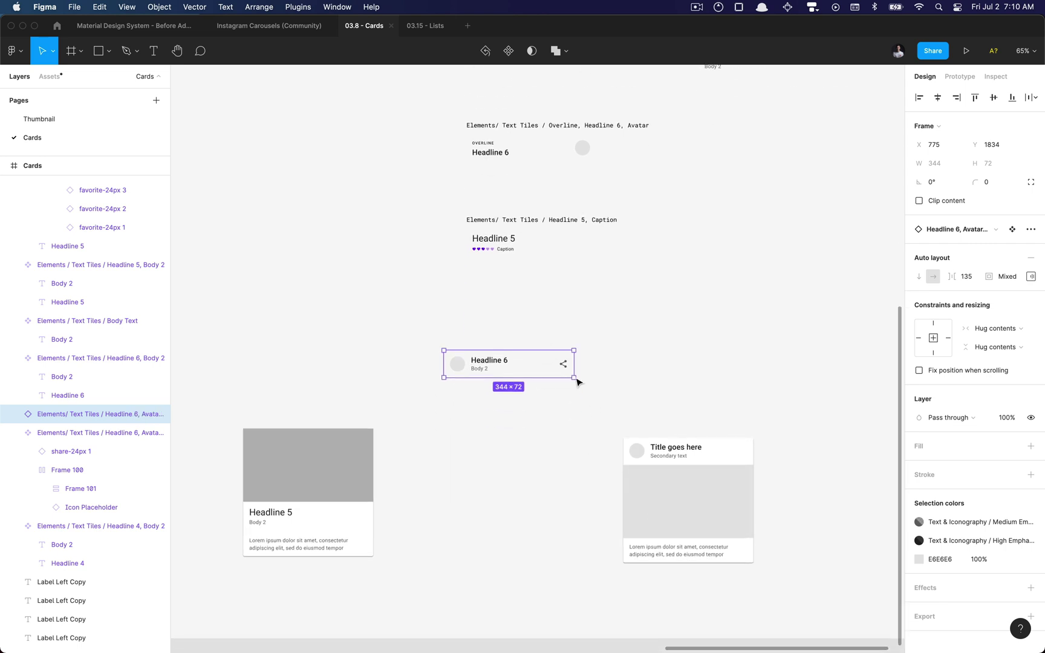
- Copy the light grey image placeholder from the "Title goes here" card and set it flush beneath the Headline 6 tile at X 775
{"action": "left_click", "coordinate": [525, 474]}
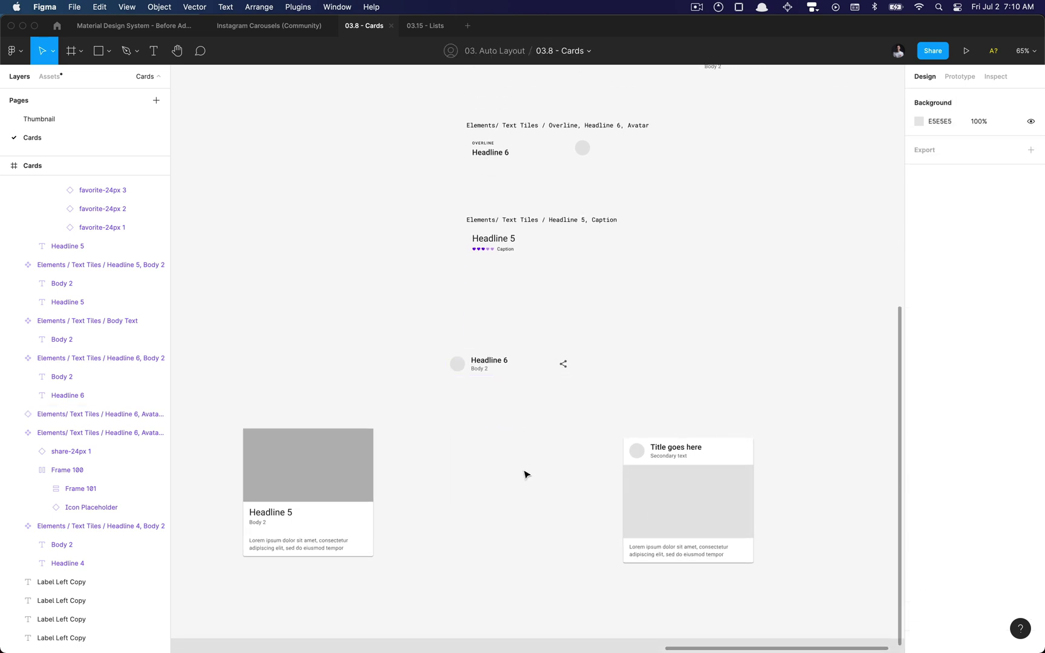
{"action": "double_click", "coordinate": [321, 464]}
{"action": "left_click", "coordinate": [704, 469], "text": "super"}
{"action": "left_click_drag", "start_coordinate": [704, 491], "coordinate": [524, 415], "text": "alt"}
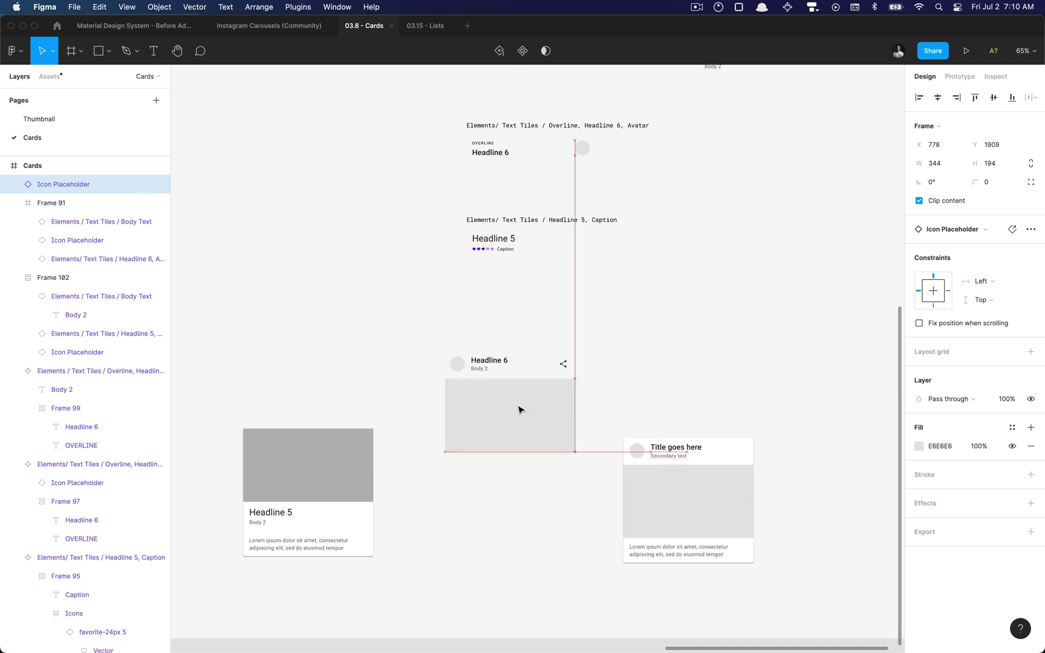
{"action": "left_click_drag", "start_coordinate": [519, 409], "coordinate": [500, 409], "text": "alt"}
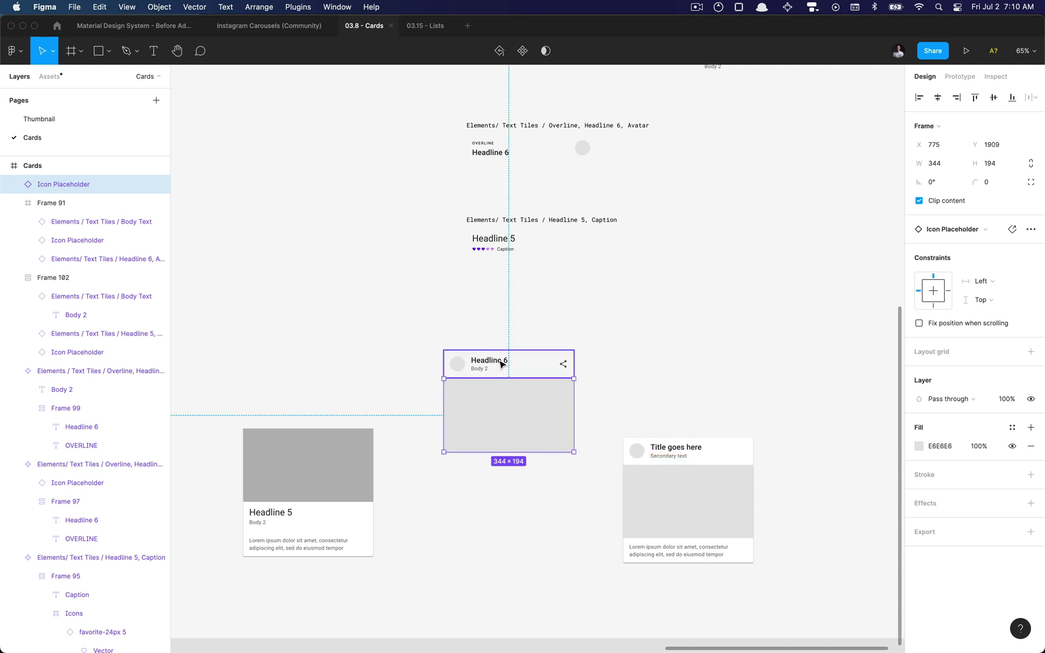
{"action": "left_click", "coordinate": [539, 369], "text": "shift"}
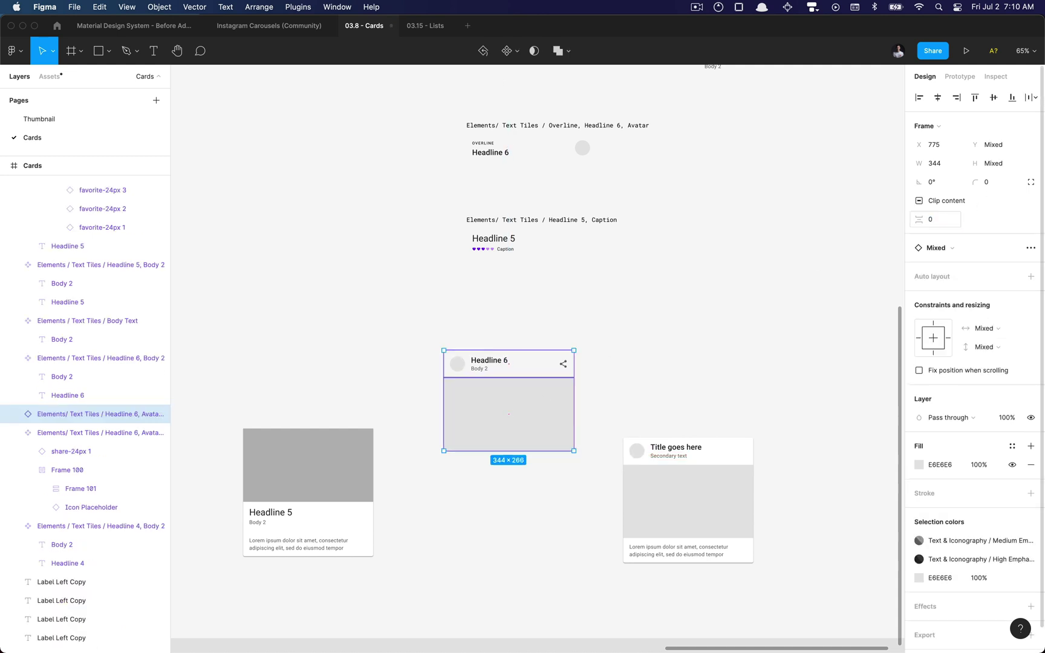
{"action": "left_click", "coordinate": [417, 500]}
- Place an instance of the "Body Text" tile flush beneath the light grey placeholder at X 775, Y 2100
{"action": "scroll", "coordinate": [605, 435], "scroll_direction": "up", "scroll_amount": 5}
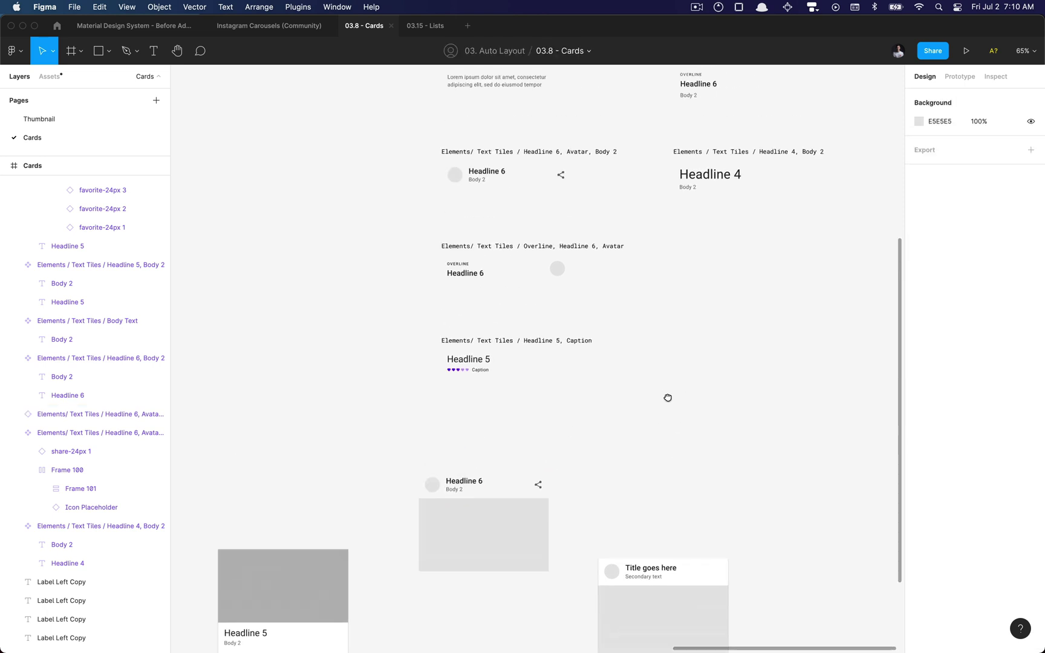
{"action": "left_click", "coordinate": [503, 108]}
{"action": "left_click_drag", "start_coordinate": [504, 108], "coordinate": [552, 497]}
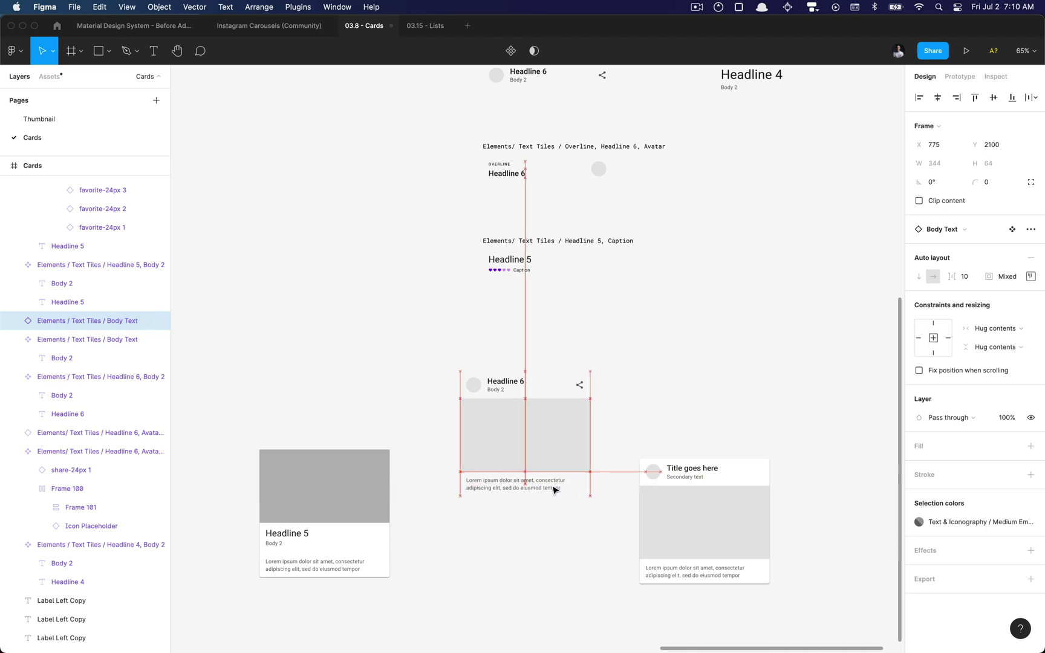
- Wrap the Headline 6 tile, the light grey placeholder and the Body Text tile together in a vertical auto layout frame
{"action": "left_click_drag", "start_coordinate": [556, 536], "coordinate": [522, 343]}
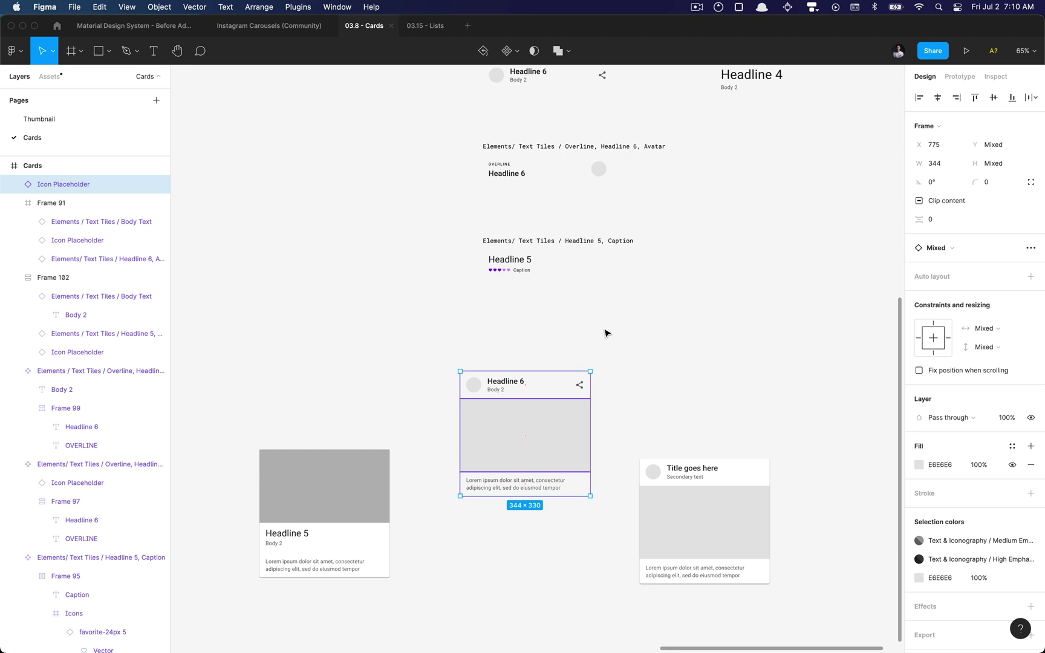
{"action": "key", "text": "shift+a"}
{"action": "scroll", "coordinate": [619, 338], "scroll_direction": "down", "scroll_amount": 4}
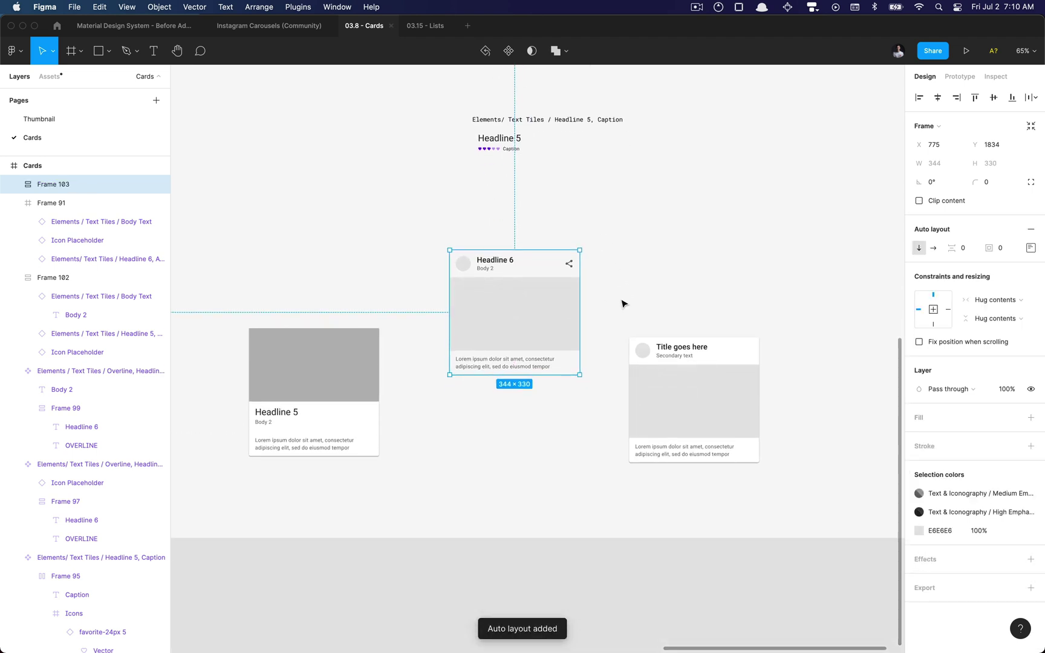
- Copy the "Title goes here" card's properties and paste them onto the new Headline 6 auto layout card
{"action": "left_click", "coordinate": [625, 302]}
{"action": "left_click", "coordinate": [663, 384]}
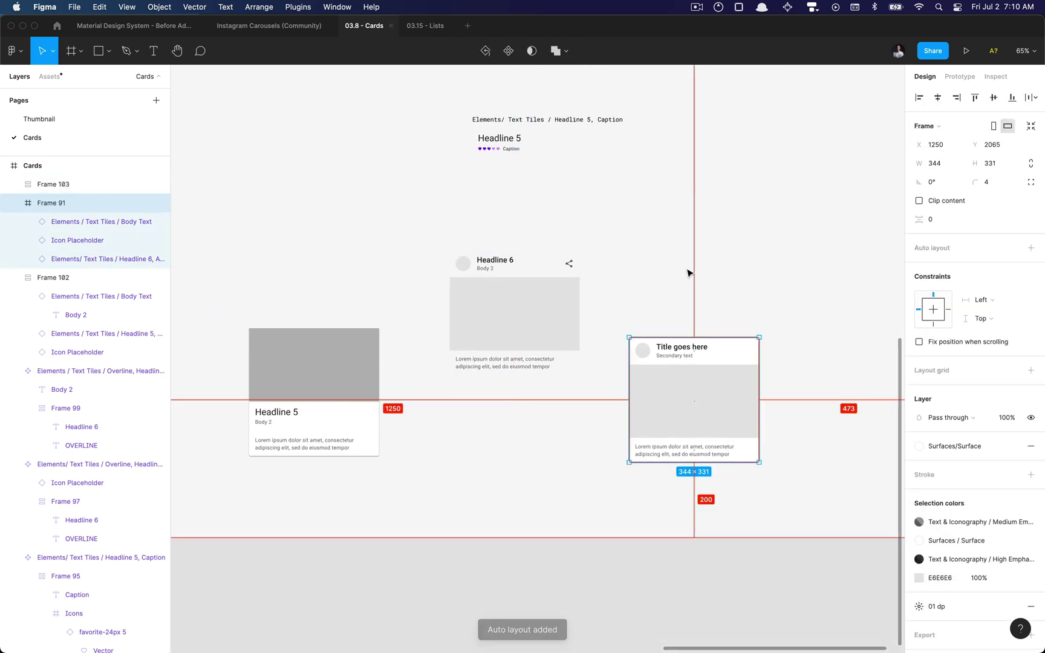
{"action": "left_click", "coordinate": [688, 273]}
{"action": "left_click", "coordinate": [575, 303]}
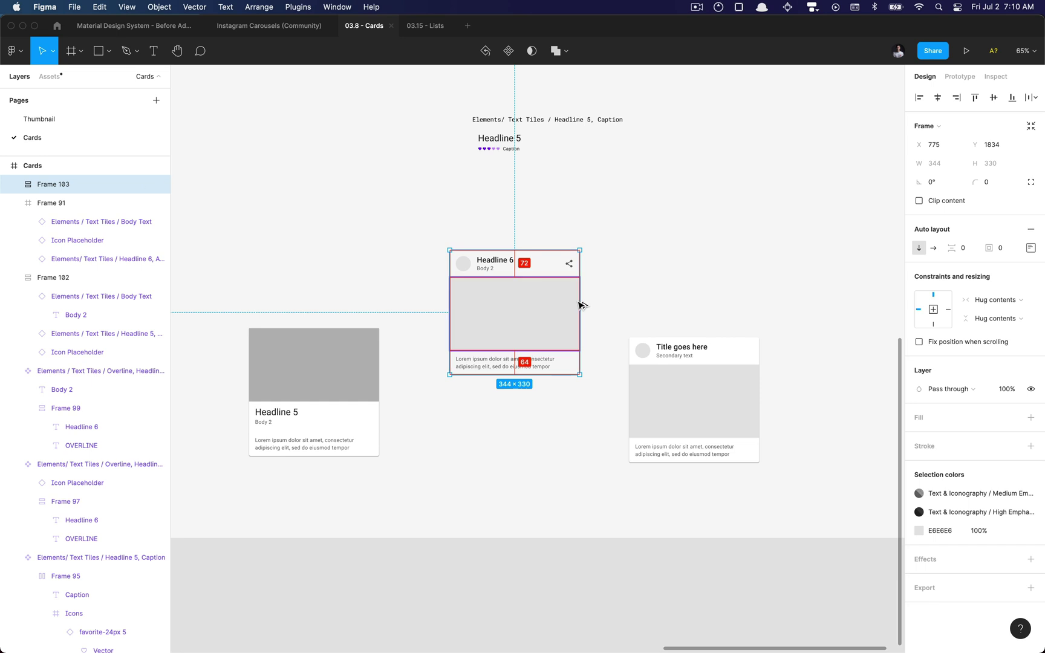
{"action": "left_click", "coordinate": [612, 300]}
{"action": "scroll", "coordinate": [511, 289], "scroll_direction": "up", "scroll_amount": 5}
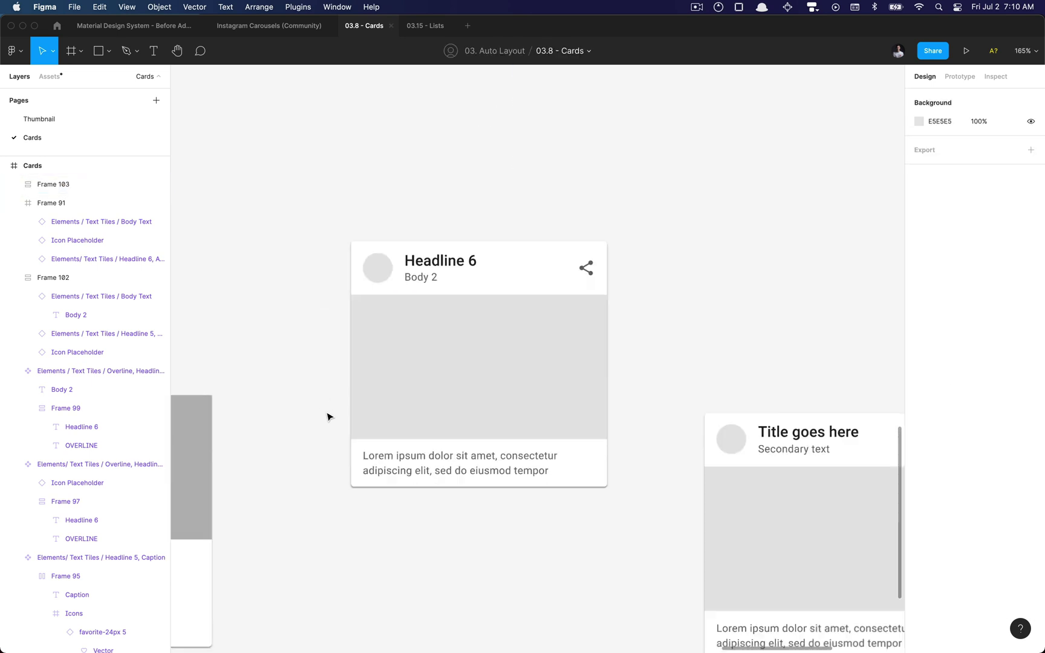
- Move the Headline 6 auto layout card beside the "Title goes here" card, at X 871, Y 2065
{"action": "scroll", "coordinate": [328, 417], "scroll_direction": "down", "scroll_amount": 5}
{"action": "scroll", "coordinate": [425, 392], "scroll_direction": "down", "scroll_amount": 2}
{"action": "left_click_drag", "start_coordinate": [410, 350], "coordinate": [443, 403]}
{"action": "scroll", "coordinate": [444, 404], "scroll_direction": "up", "scroll_amount": 3}
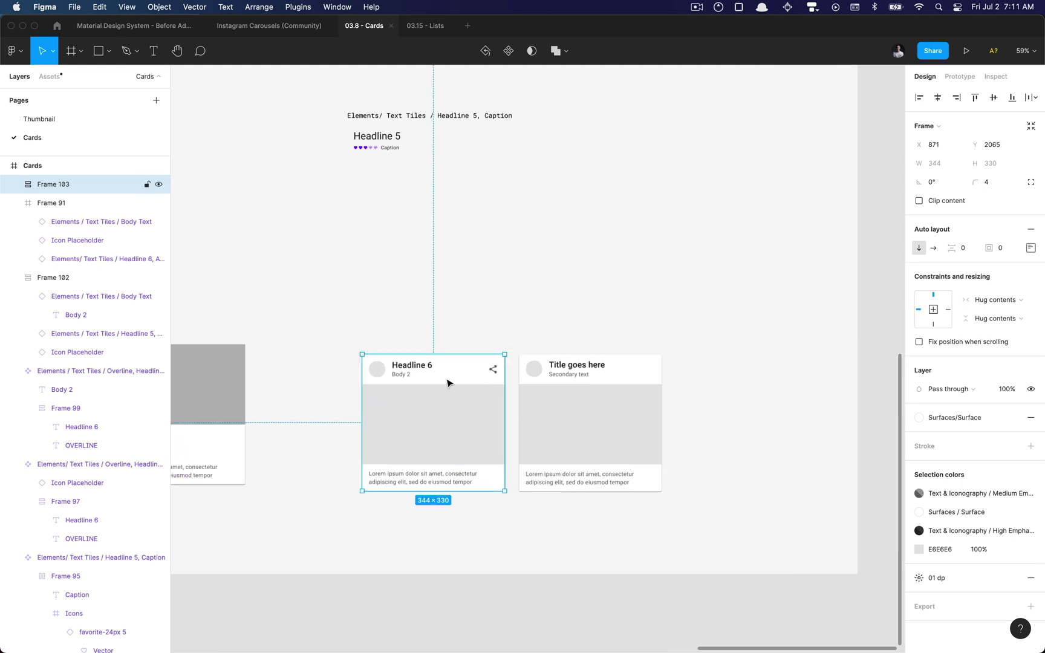
{"action": "scroll", "coordinate": [454, 403], "scroll_direction": "down", "scroll_amount": 2}
{"action": "scroll", "coordinate": [453, 403], "scroll_direction": "left", "scroll_amount": 2}
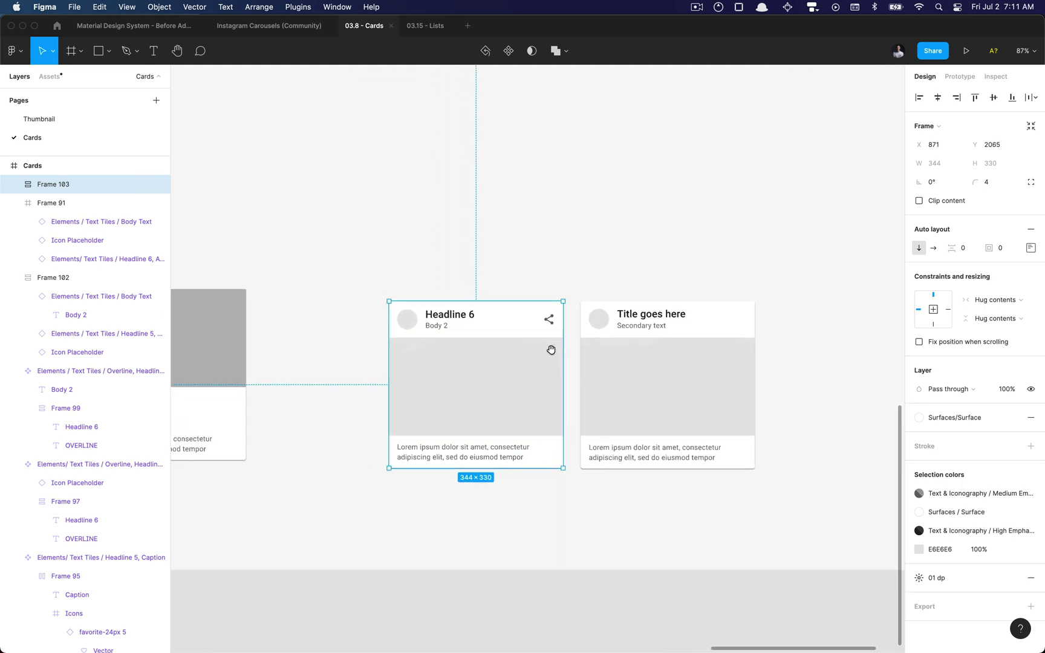
- Replace the "Title goes here" card's body text with many short filler lines starting with "asdasdas" to test its overflow
{"action": "double_click", "coordinate": [656, 452]}
{"action": "type", "text": "asdasdas"}
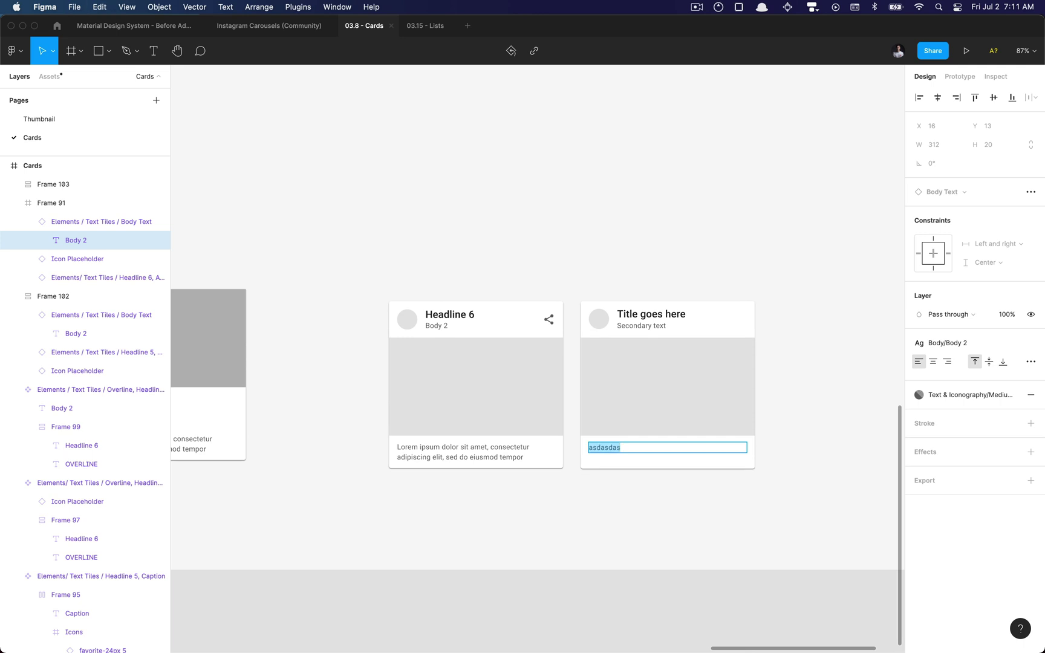
{"action": "key", "text": "super+v"}
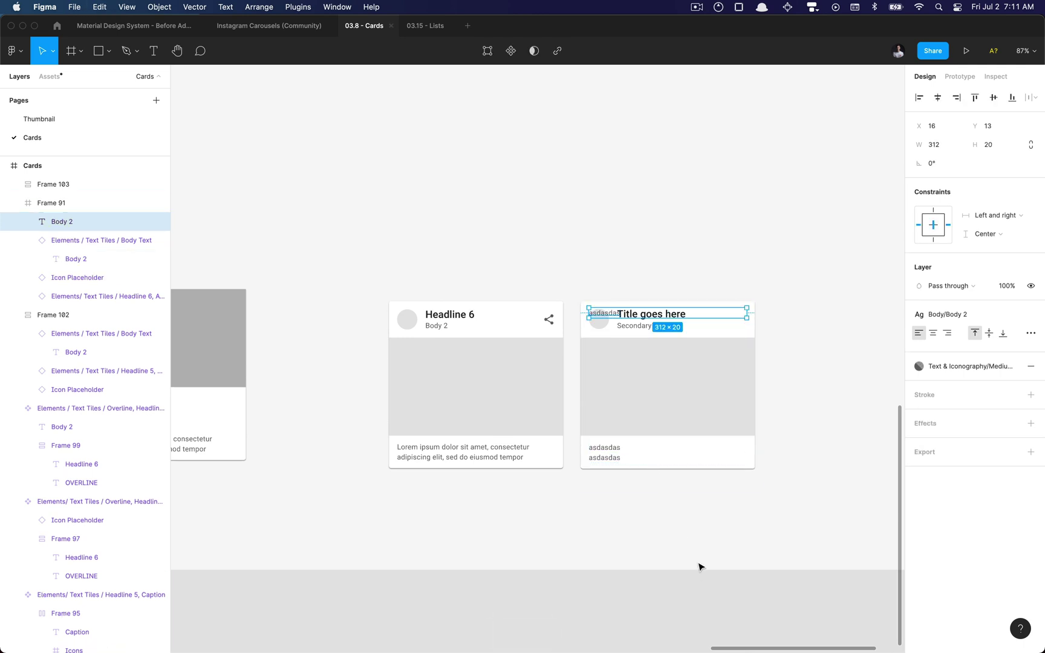
{"action": "key", "text": "super+z"}
{"action": "double_click", "coordinate": [641, 455]}
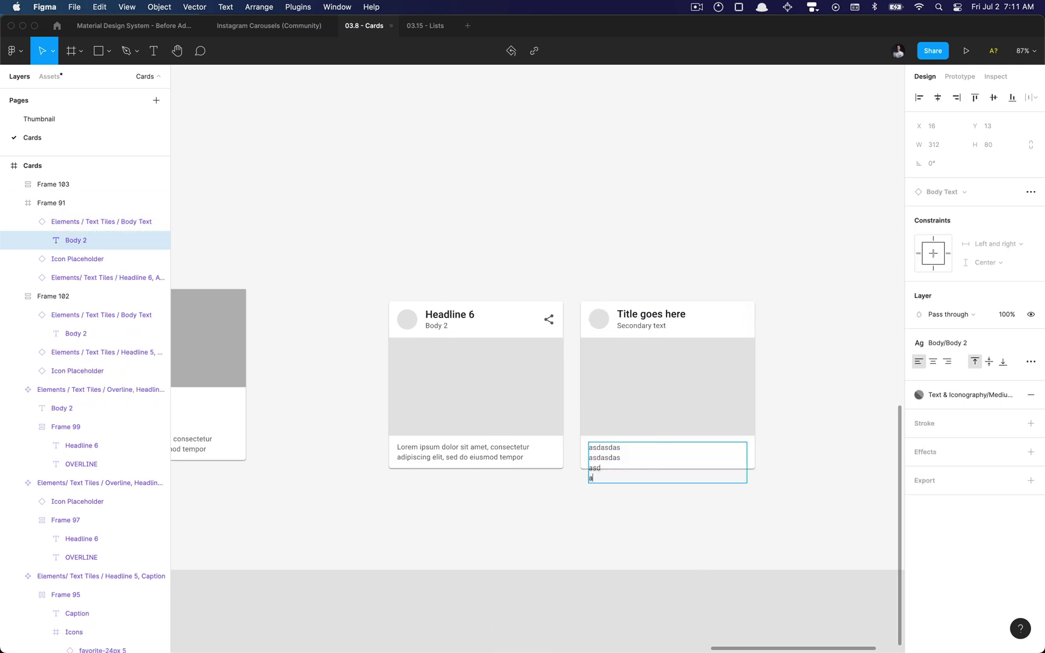
{"action": "left_click", "coordinate": [380, 553]}
- Append several short filler lines such as "asd" to the Headline 6 auto layout card's body text to test its resizing
{"action": "left_click", "coordinate": [452, 462]}
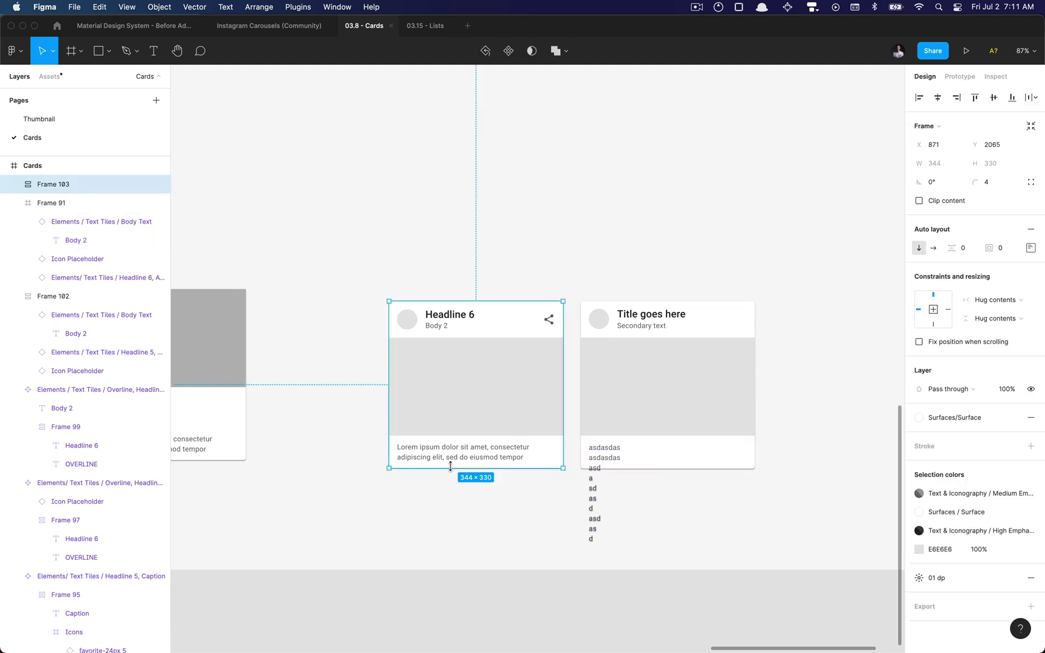
{"action": "double_click", "coordinate": [452, 462]}
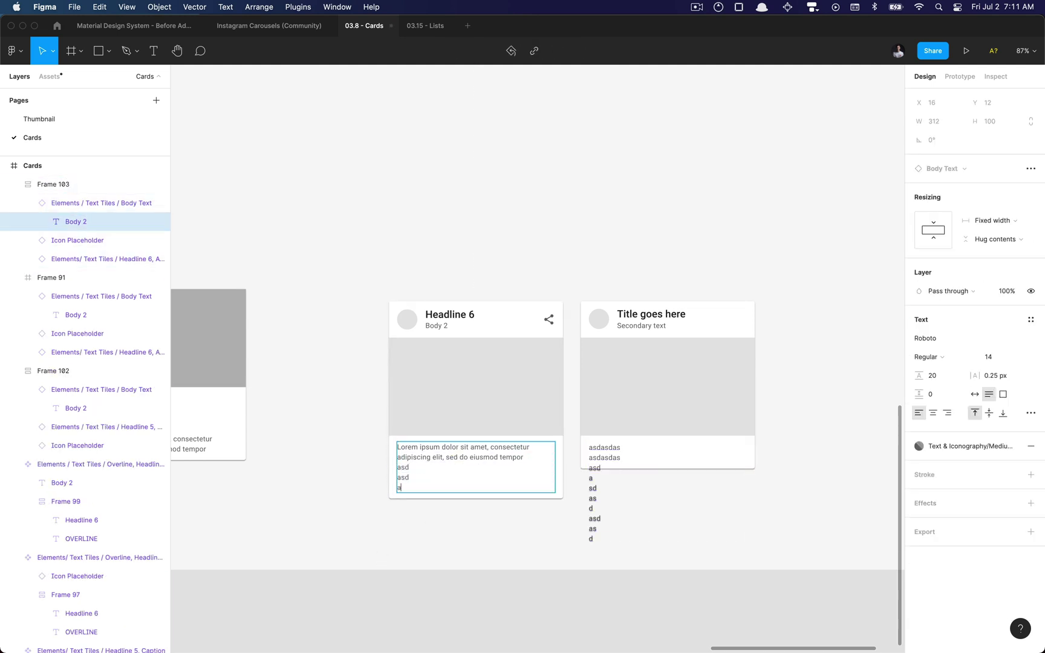
{"action": "key", "text": "Return"}
{"action": "type", "text": "sd"}
{"action": "key", "text": "Return"}
{"action": "type", "text": "as"}
{"action": "key", "text": "Return"}
{"action": "type", "text": "dasd"}
{"action": "left_click", "coordinate": [361, 418]}
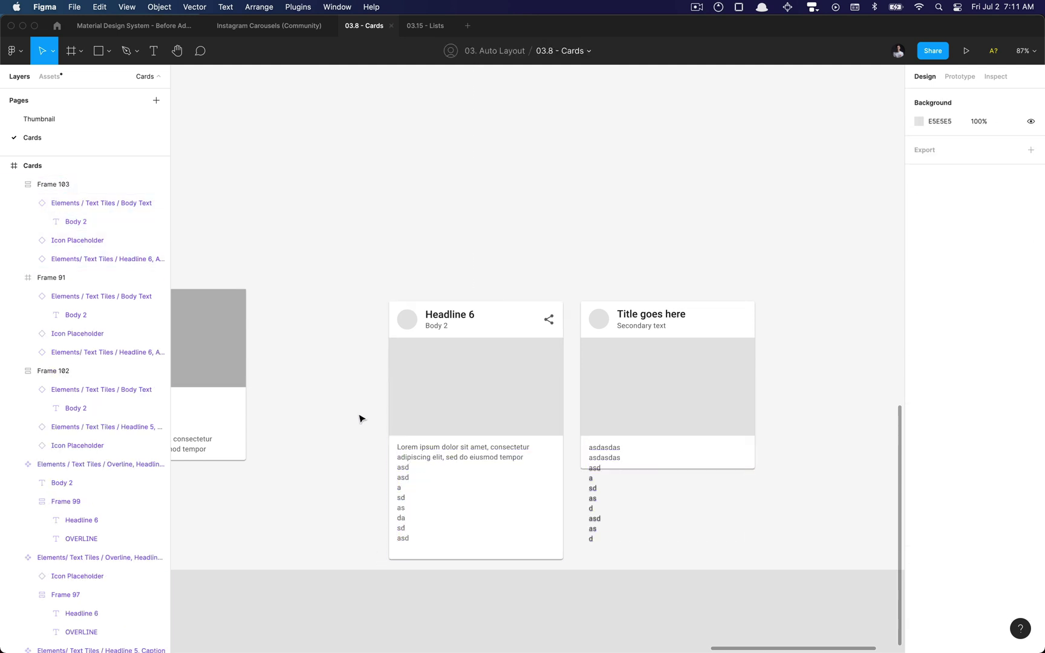
{"action": "scroll", "coordinate": [315, 481], "scroll_direction": "down", "scroll_amount": 3}
{"action": "scroll", "coordinate": [308, 474], "scroll_direction": "up", "scroll_amount": 2}
{"action": "scroll", "coordinate": [334, 471], "scroll_direction": "left", "scroll_amount": 3}
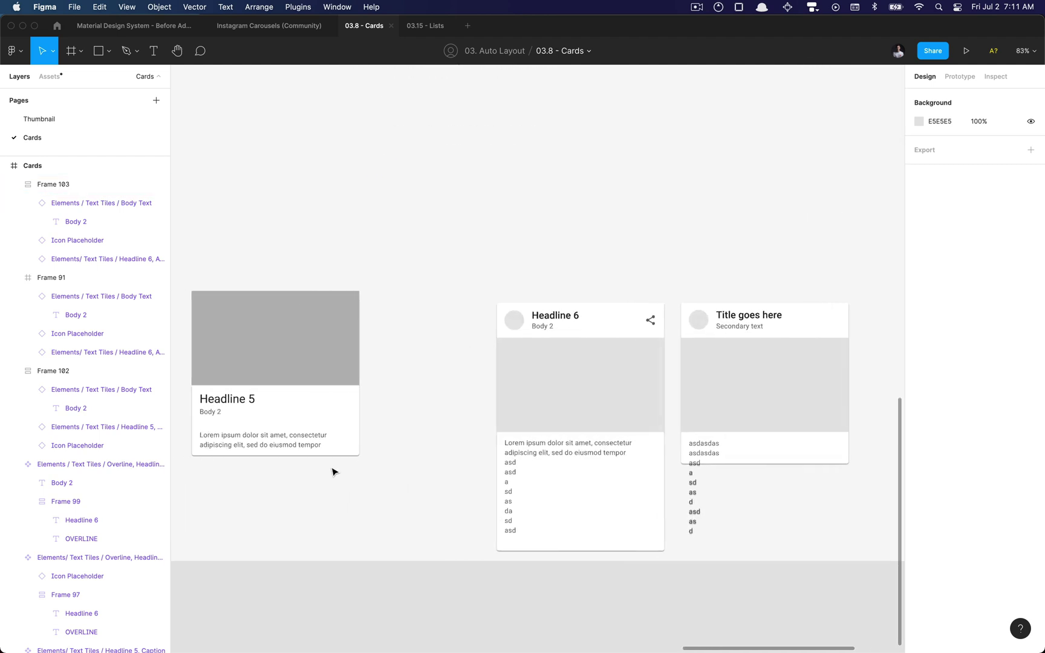
- Delete the short filler lines from the Headline 6 auto layout card's body text, keeping only the two-line lorem ipsum
{"action": "left_click", "coordinate": [544, 426]}
{"action": "left_click", "coordinate": [560, 452], "text": "super"}
{"action": "double_click", "coordinate": [558, 451]}
{"action": "key", "text": "BackSpace"}
{"action": "key", "text": "BackSpace"}
{"action": "key", "text": "BackSpace"}
{"action": "key", "text": "BackSpace"}
{"action": "key", "text": "BackSpace"}
{"action": "key", "text": "BackSpace"}
{"action": "key", "text": "BackSpace"}
{"action": "key", "text": "BackSpace"}
{"action": "key", "text": "BackSpace"}
{"action": "key", "text": "BackSpace"}
{"action": "key", "text": "BackSpace"}
{"action": "key", "text": "BackSpace"}
{"action": "key", "text": "BackSpace"}
{"action": "key", "text": "BackSpace"}
{"action": "key", "text": "BackSpace"}
{"action": "key", "text": "BackSpace"}
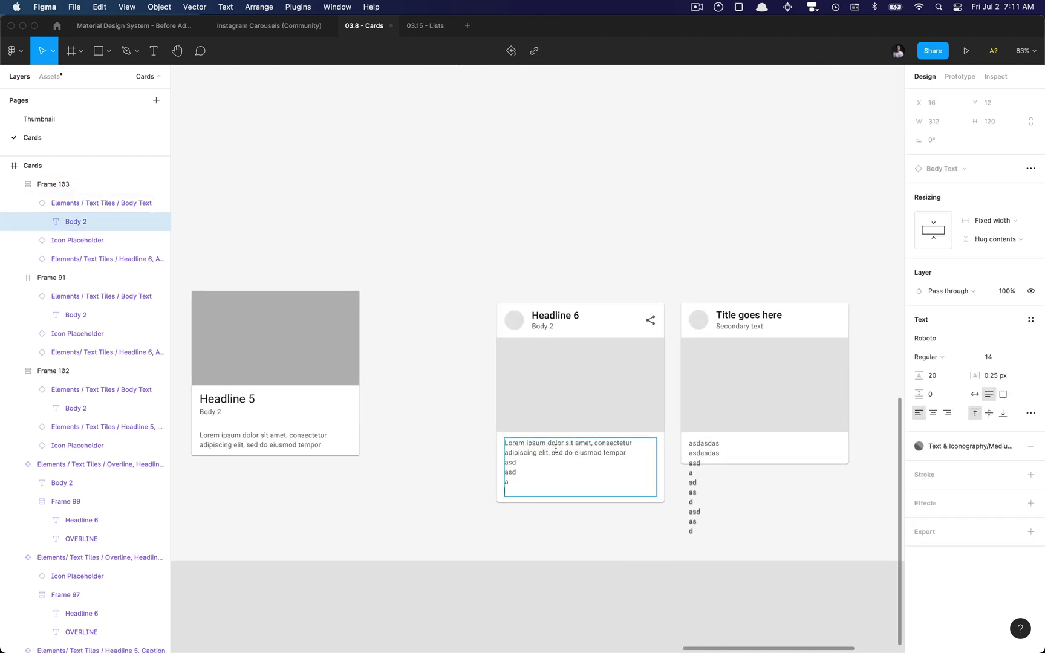
{"action": "key", "text": "BackSpace"}
{"action": "key", "text": "super+a"}
{"action": "left_click", "coordinate": [450, 453]}
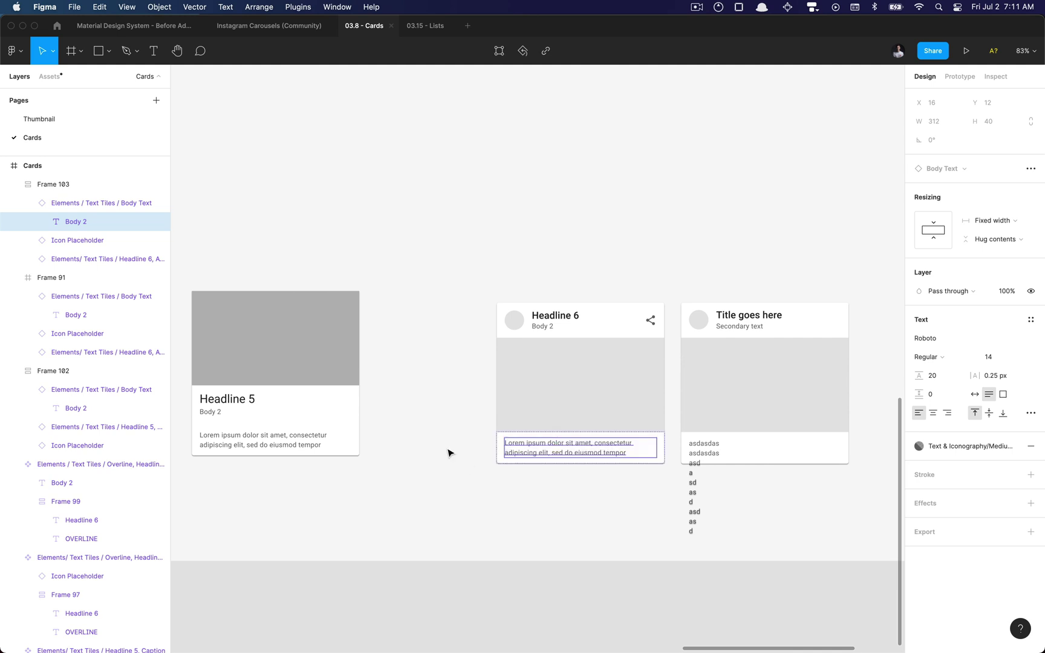
{"action": "left_click", "coordinate": [450, 453]}
- Examine the original sample cards, ending with the "Title goes here" card that has ACTION 1 and ACTION 2 buttons
{"action": "scroll", "coordinate": [448, 449], "scroll_direction": "down", "scroll_amount": 4}
{"action": "scroll", "coordinate": [427, 394], "scroll_direction": "down", "scroll_amount": 5}
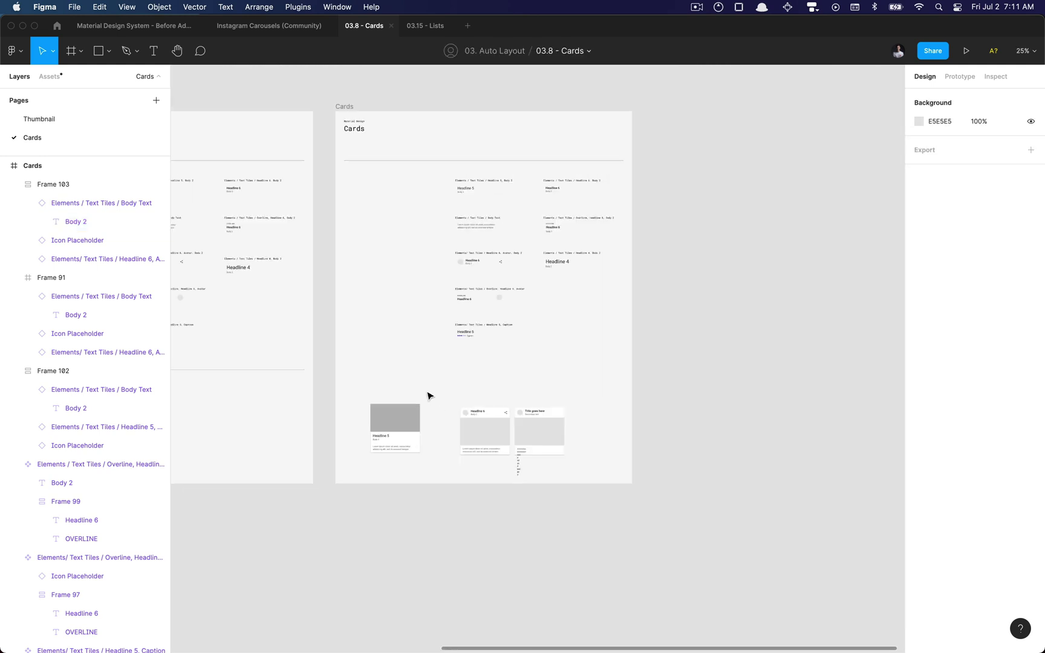
{"action": "scroll", "coordinate": [278, 259], "scroll_direction": "up", "scroll_amount": 5}
{"action": "scroll", "coordinate": [278, 259], "scroll_direction": "up", "scroll_amount": 5}
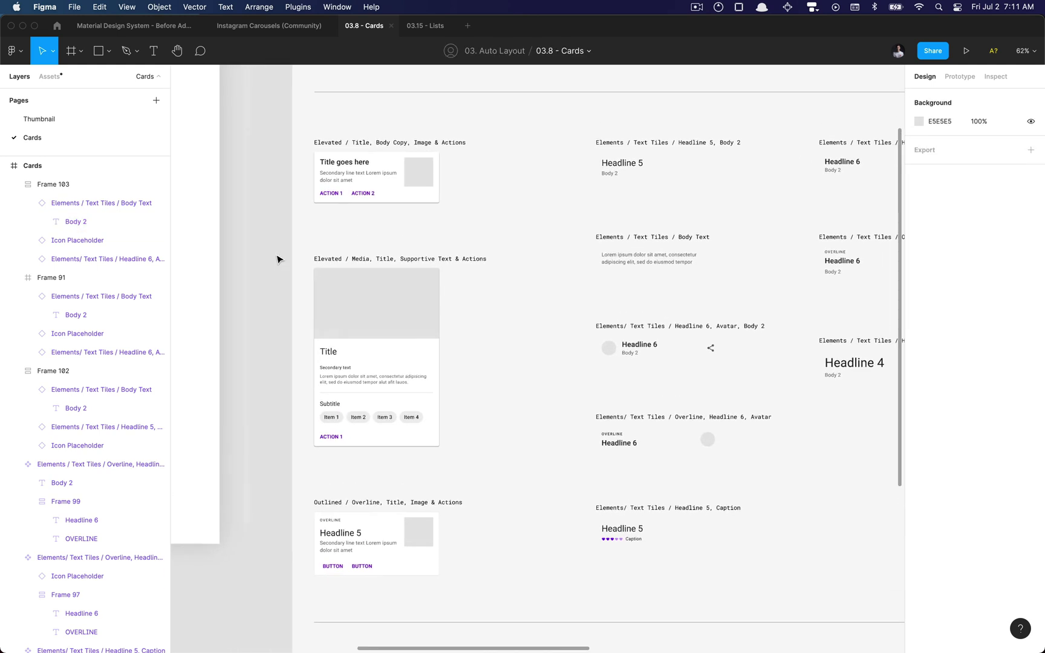
{"action": "scroll", "coordinate": [367, 219], "scroll_direction": "down", "scroll_amount": 3}
{"action": "scroll", "coordinate": [387, 201], "scroll_direction": "down", "scroll_amount": 10}
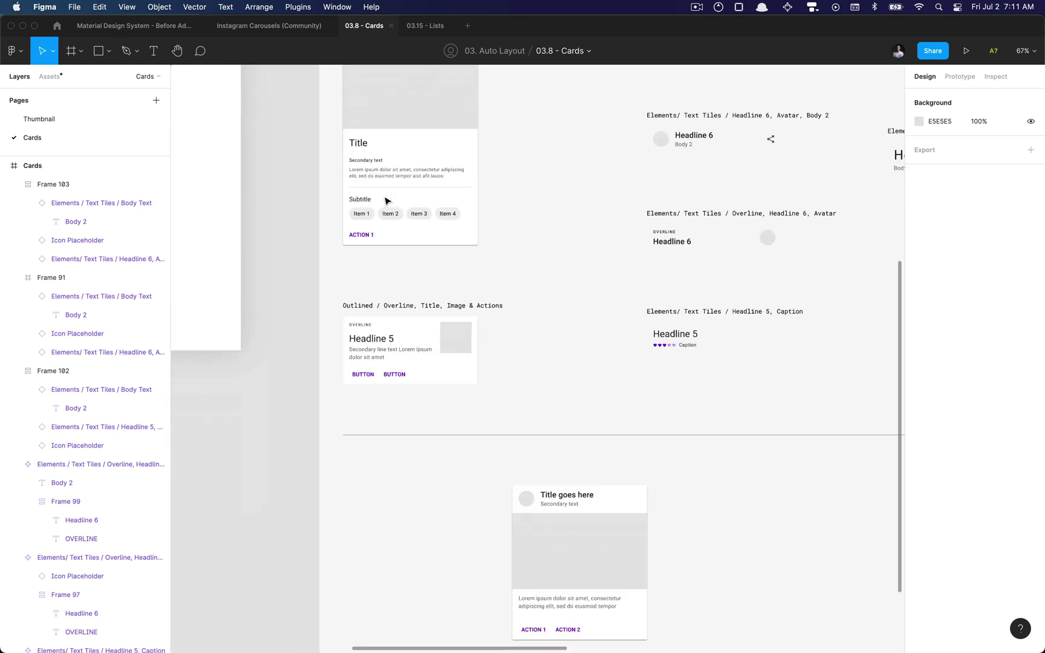
{"action": "scroll", "coordinate": [431, 395], "scroll_direction": "right", "scroll_amount": 3}
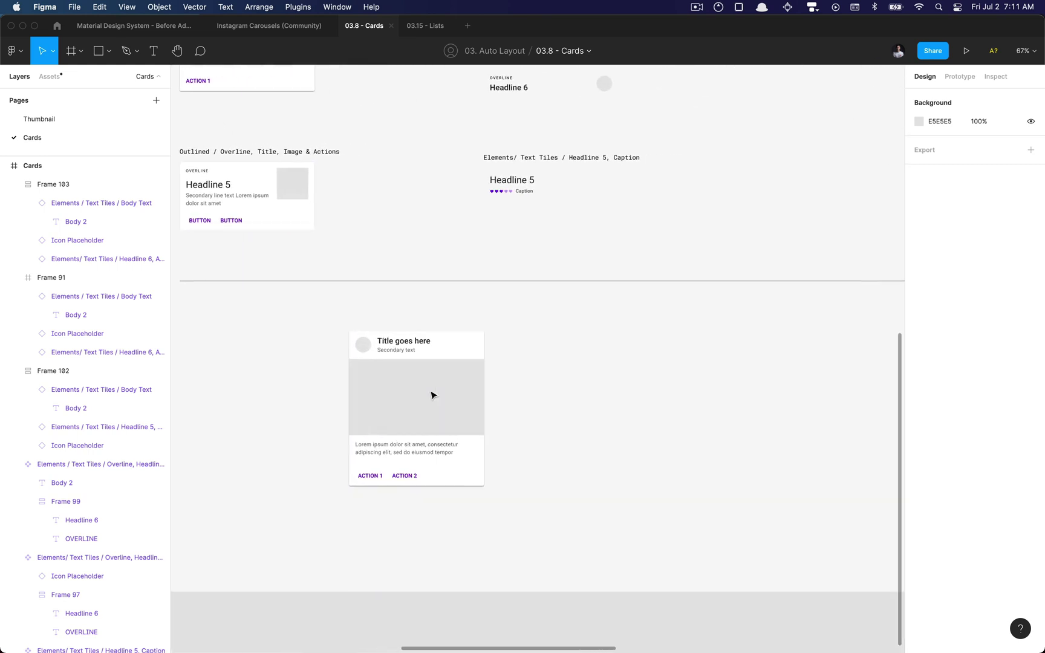